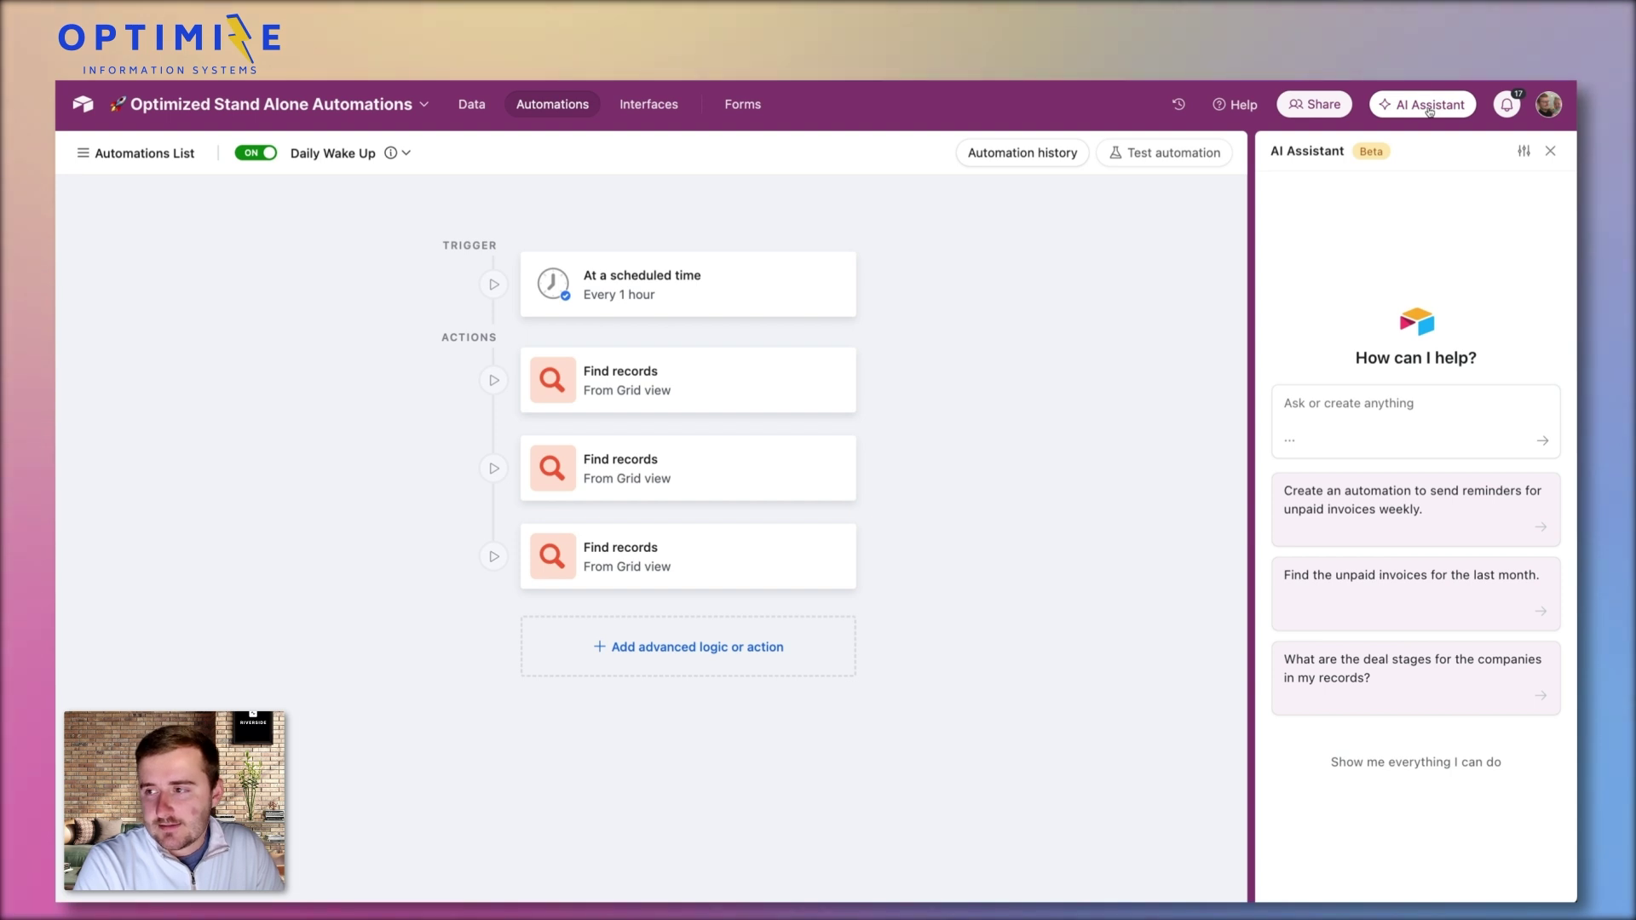
Begin the AI Assistant request: 'Every day, send a slack message with the people who applied the day before. Only send'
{"action": "left_click", "coordinate": [1367, 402]}
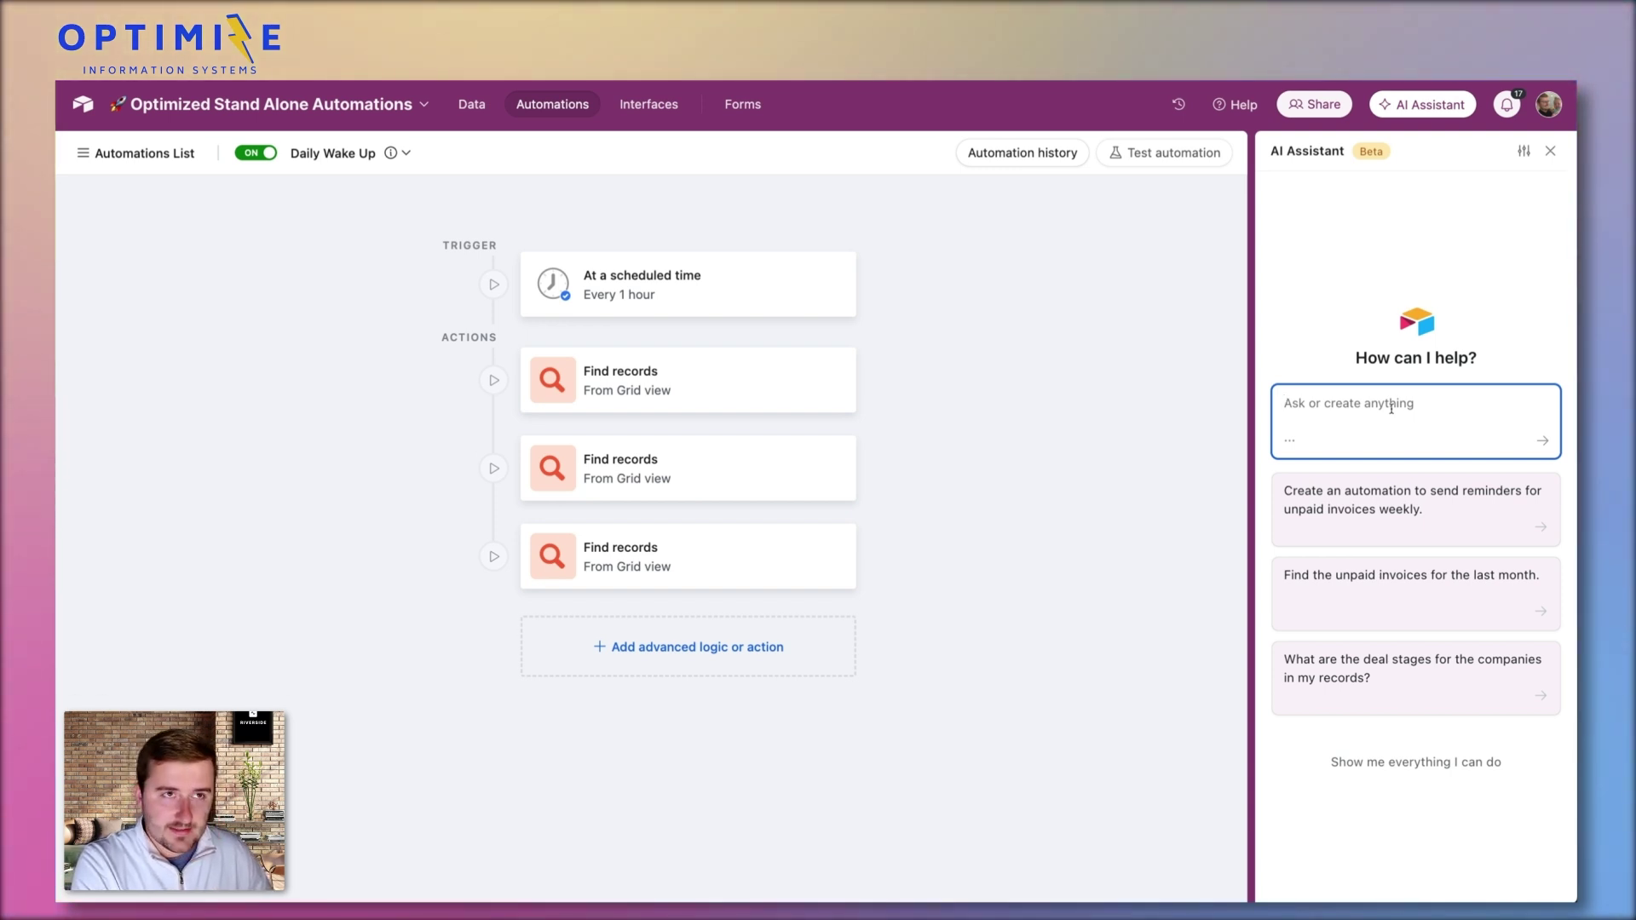
{"action": "type", "text": "Eve"}
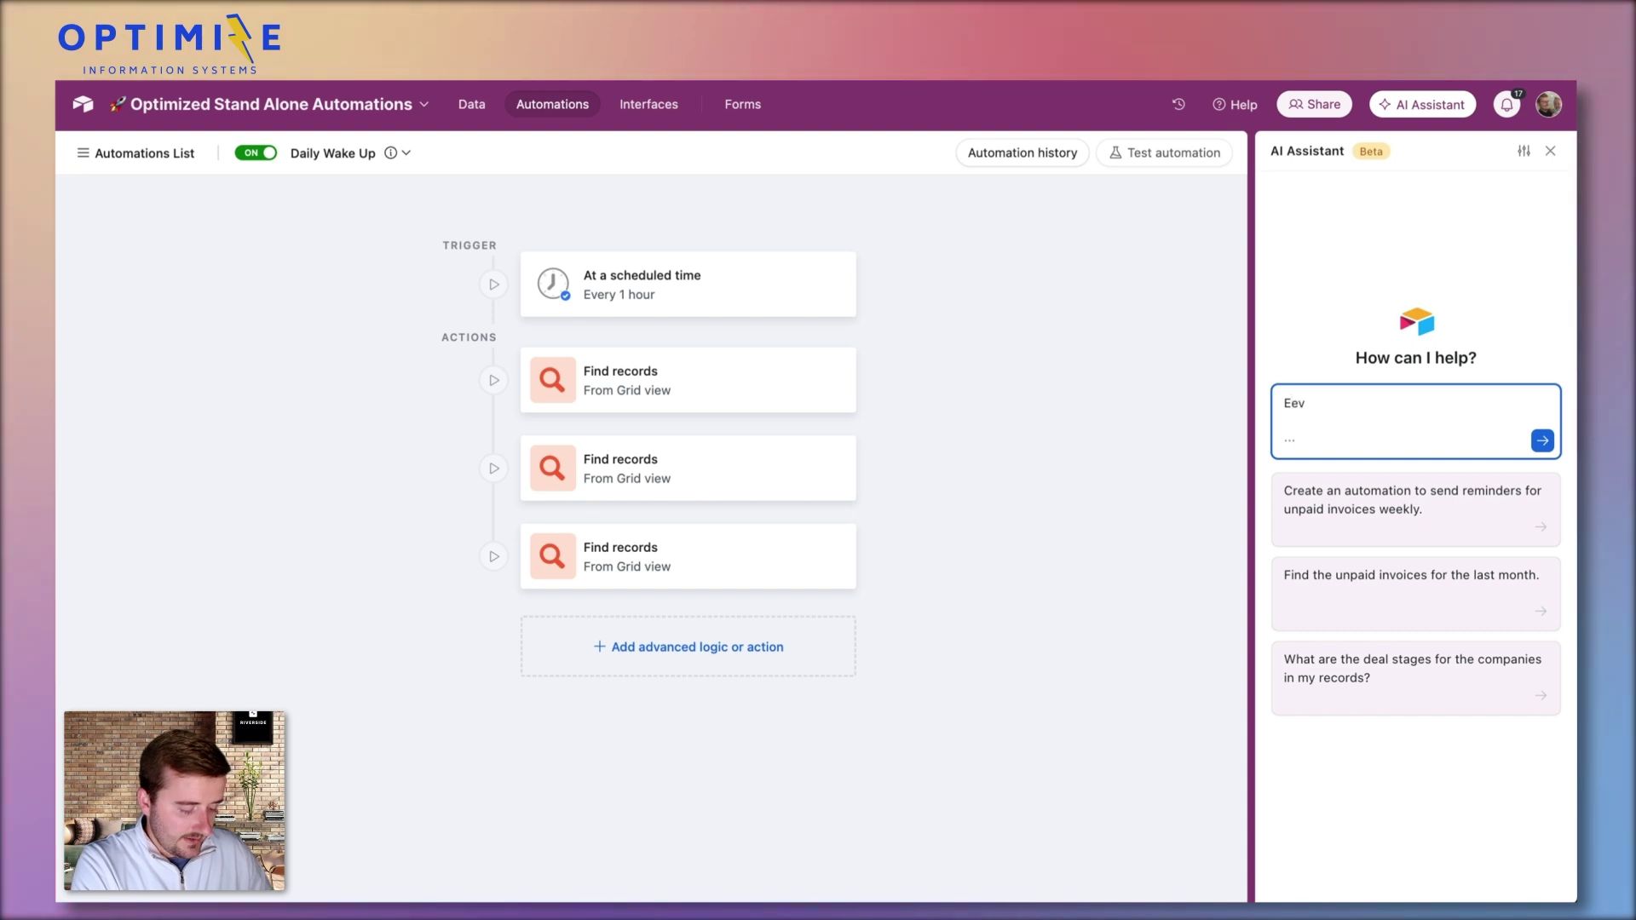
{"action": "type", "text": "ry day"}
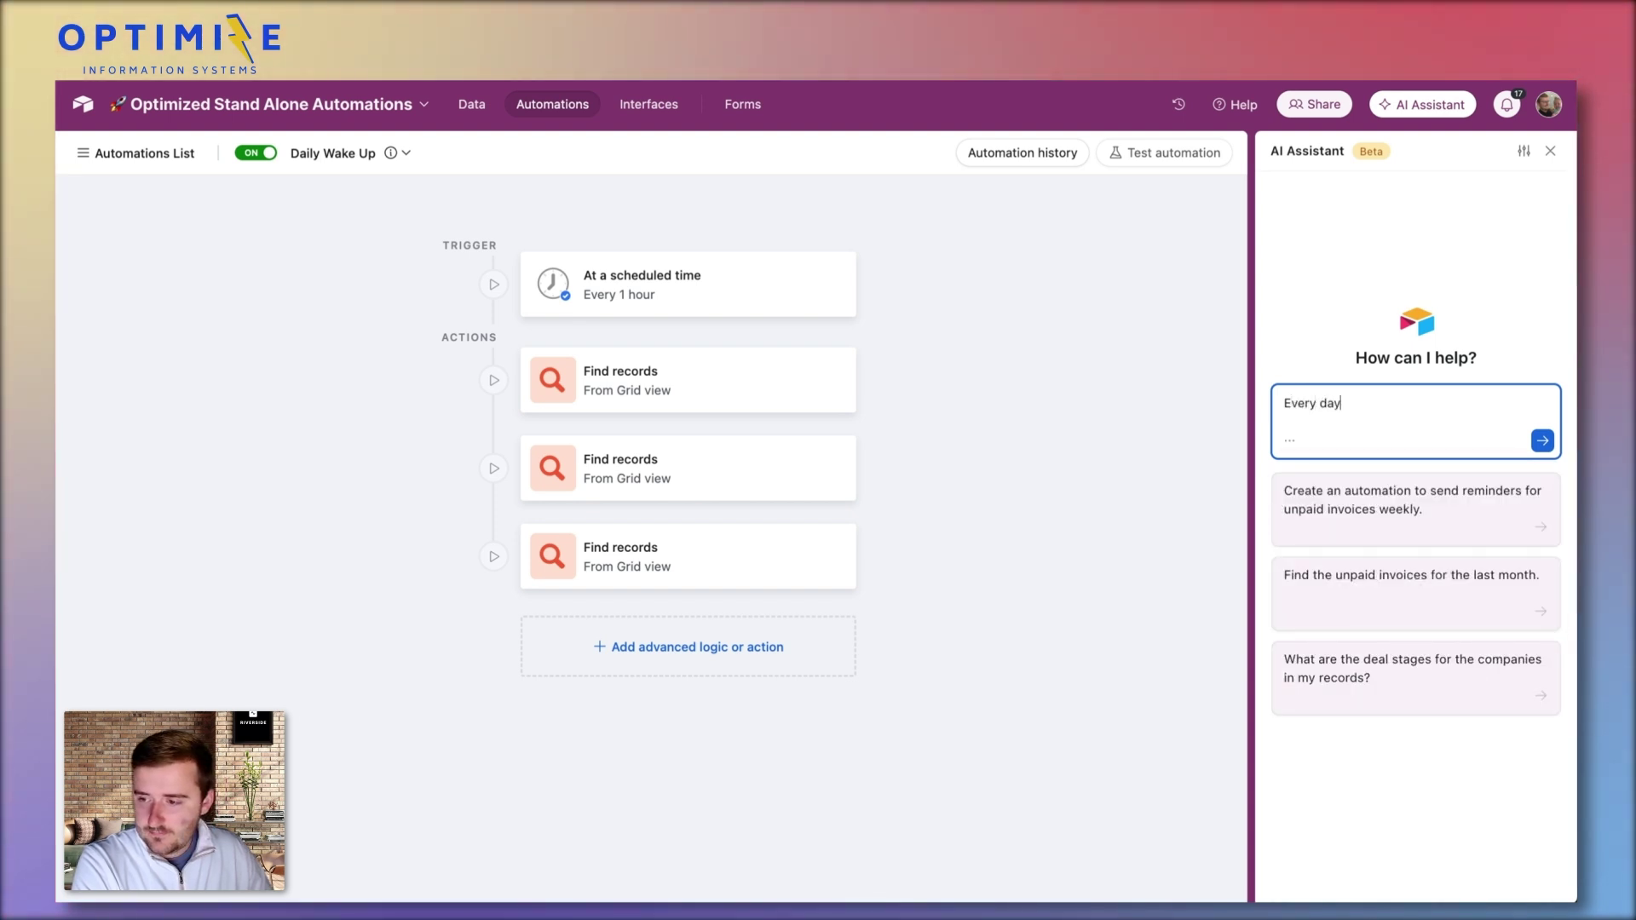
{"action": "type", "text": ", send a sla"}
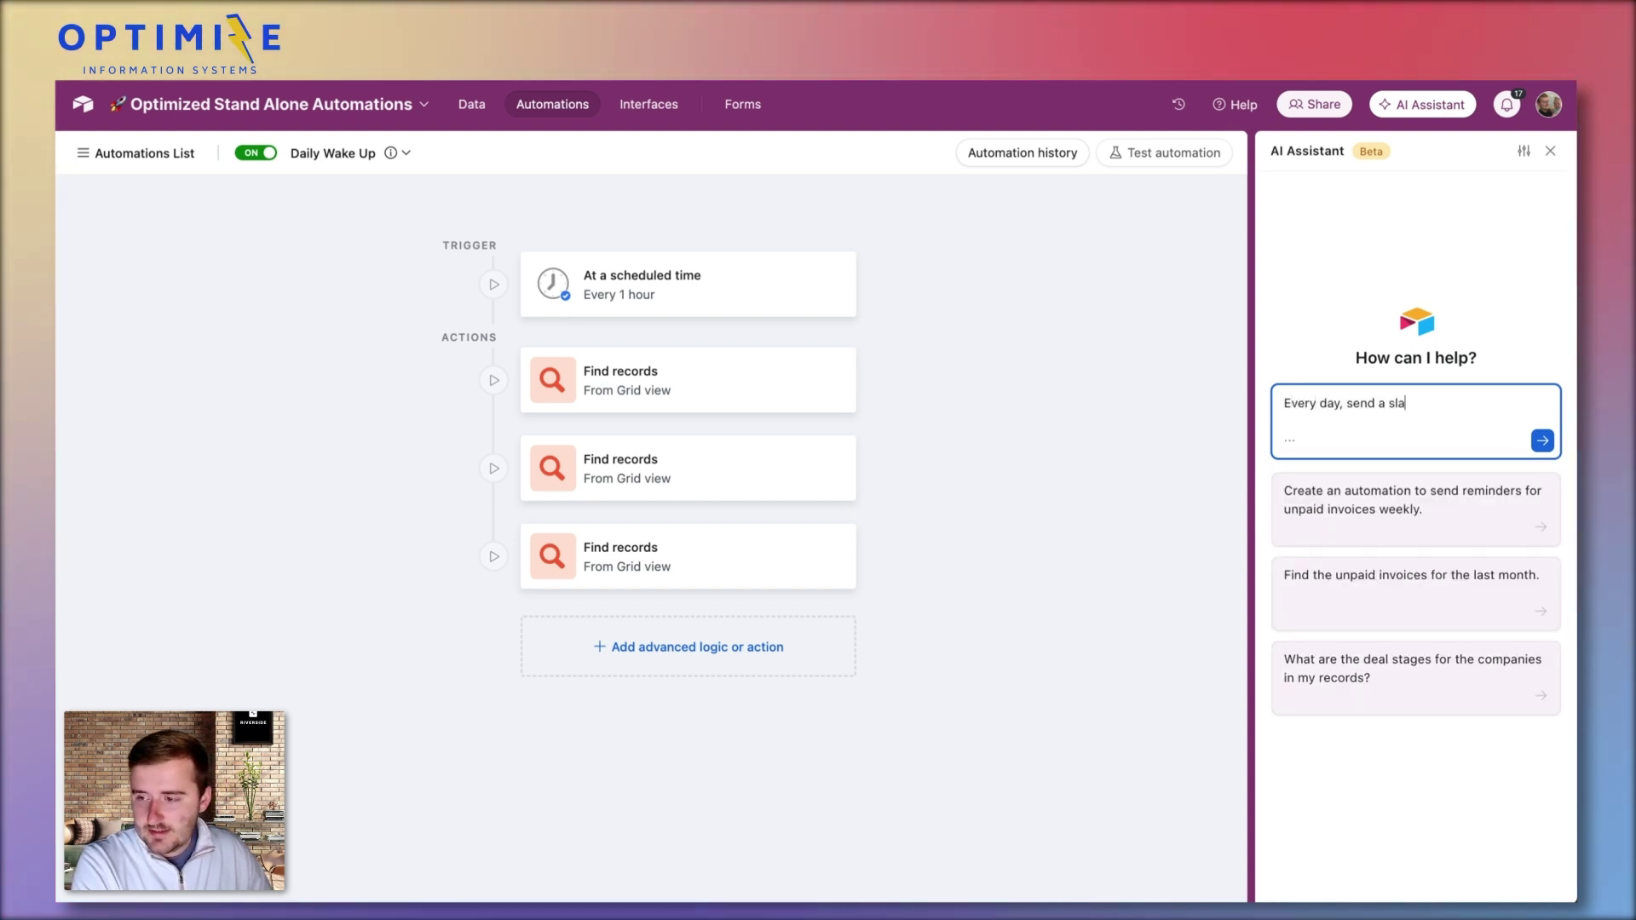
{"action": "type", "text": "ck message"}
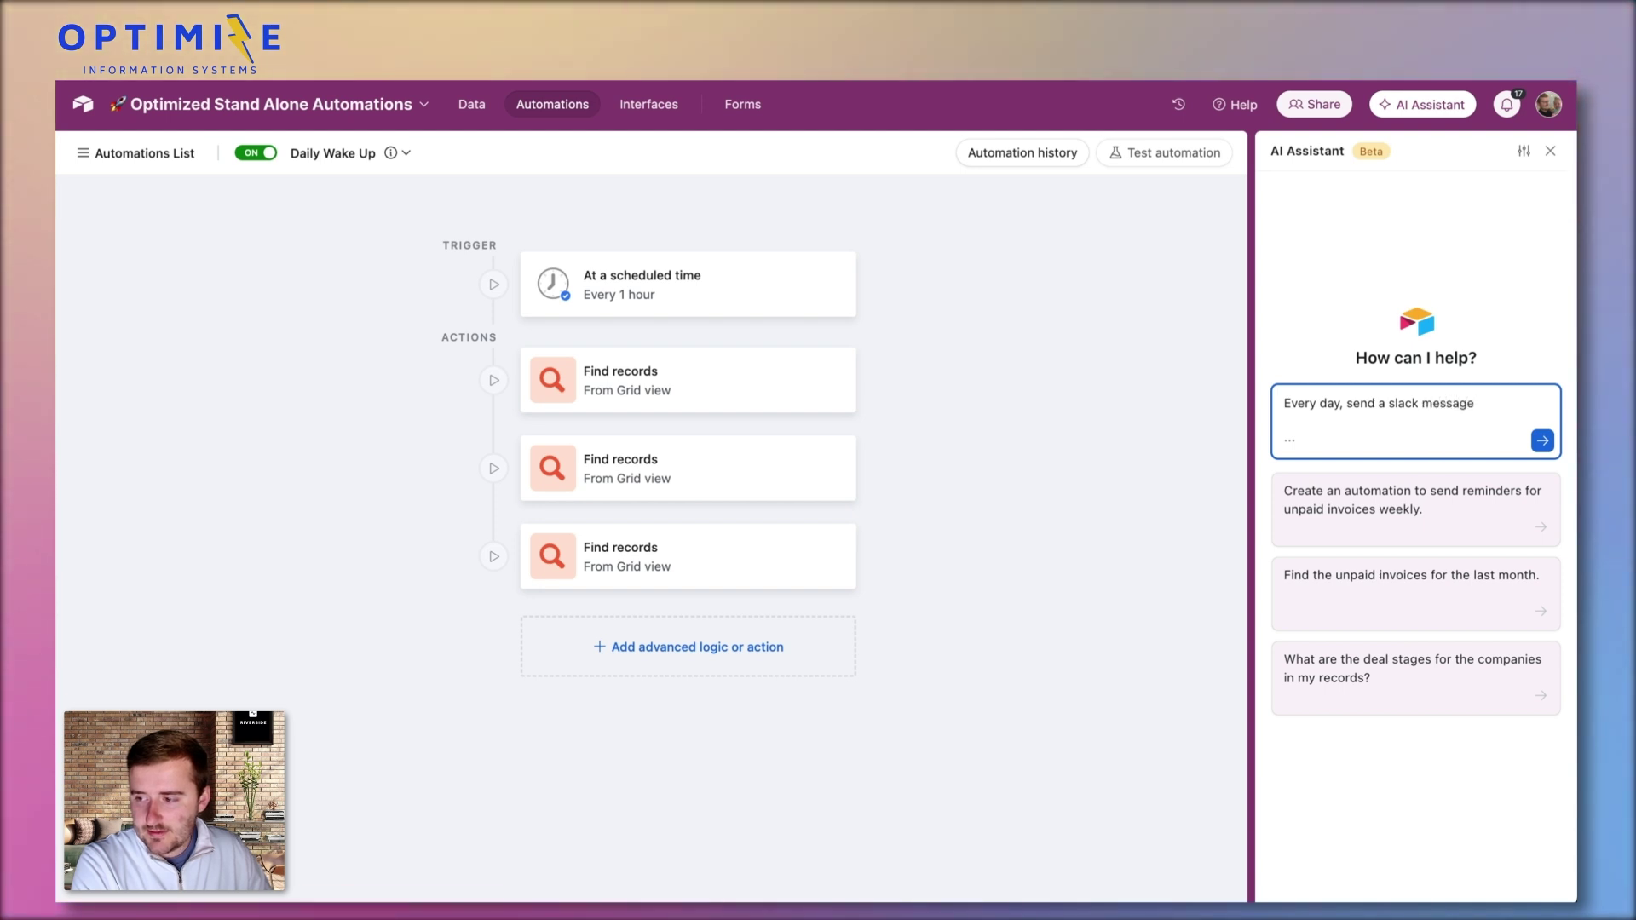
{"action": "type", "text": " with the p"}
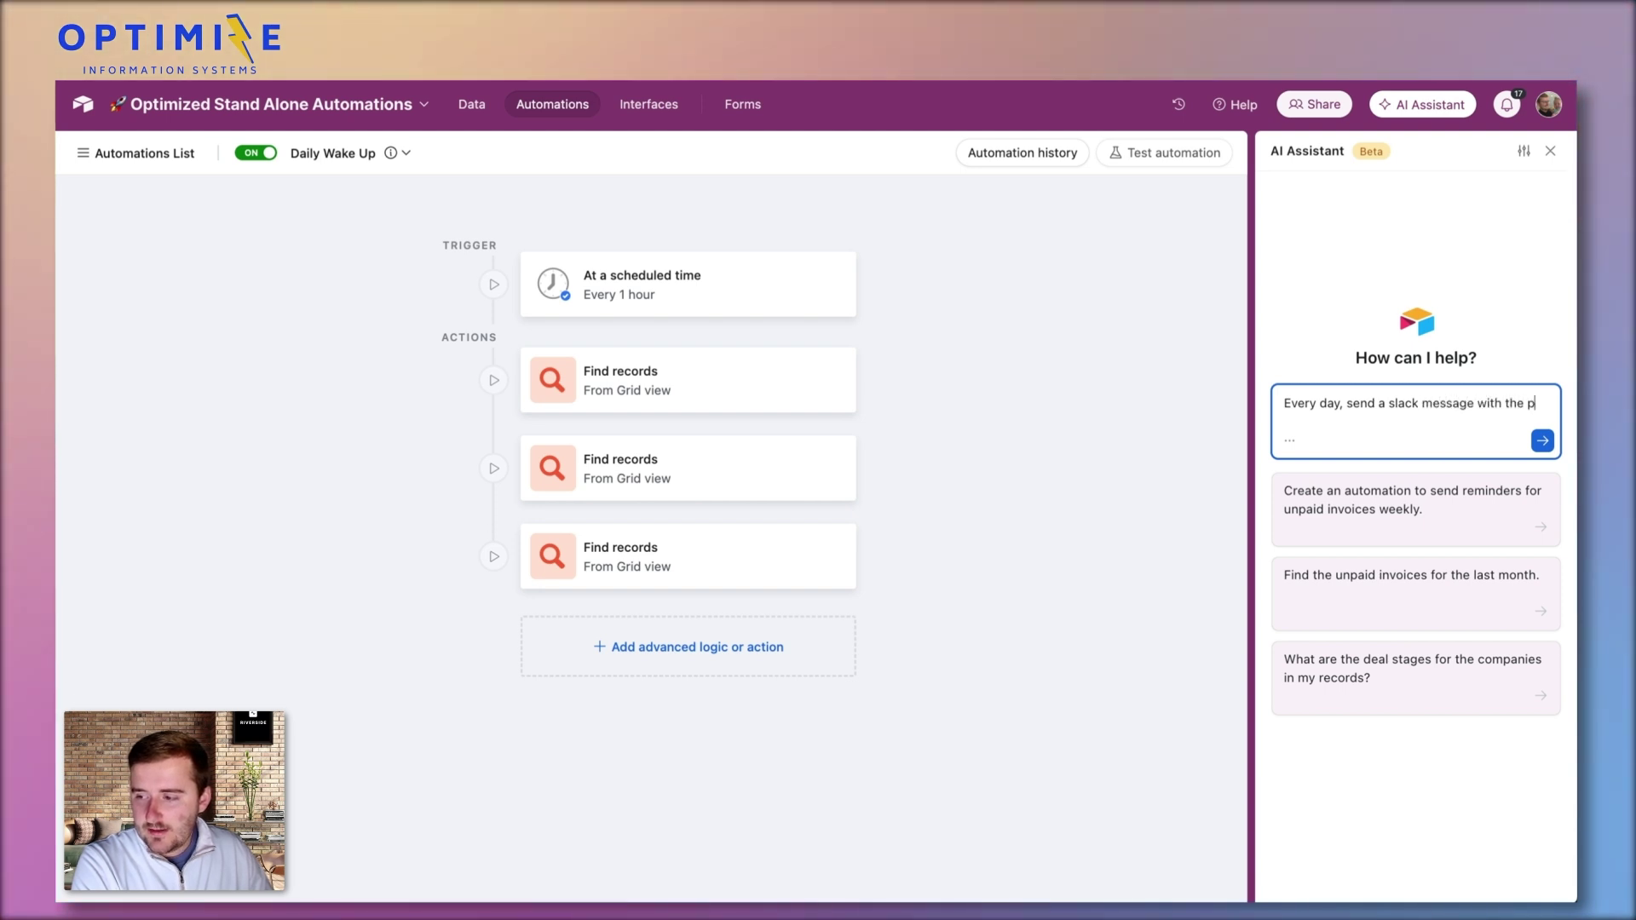
{"action": "type", "text": "eople who "}
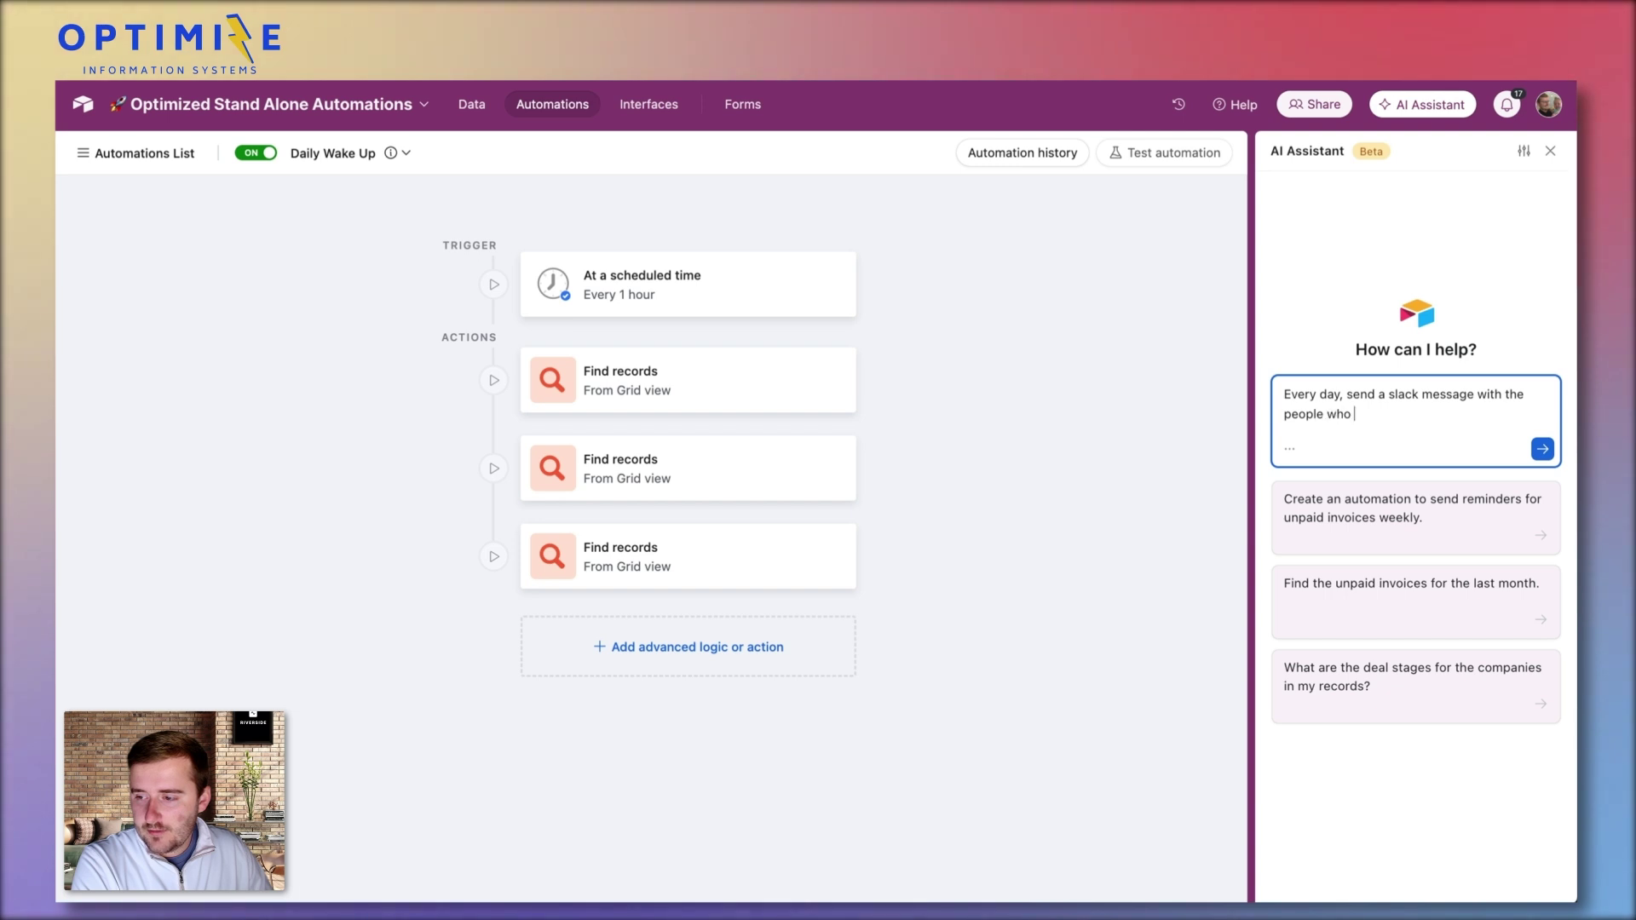
{"action": "type", "text": "applied the d"}
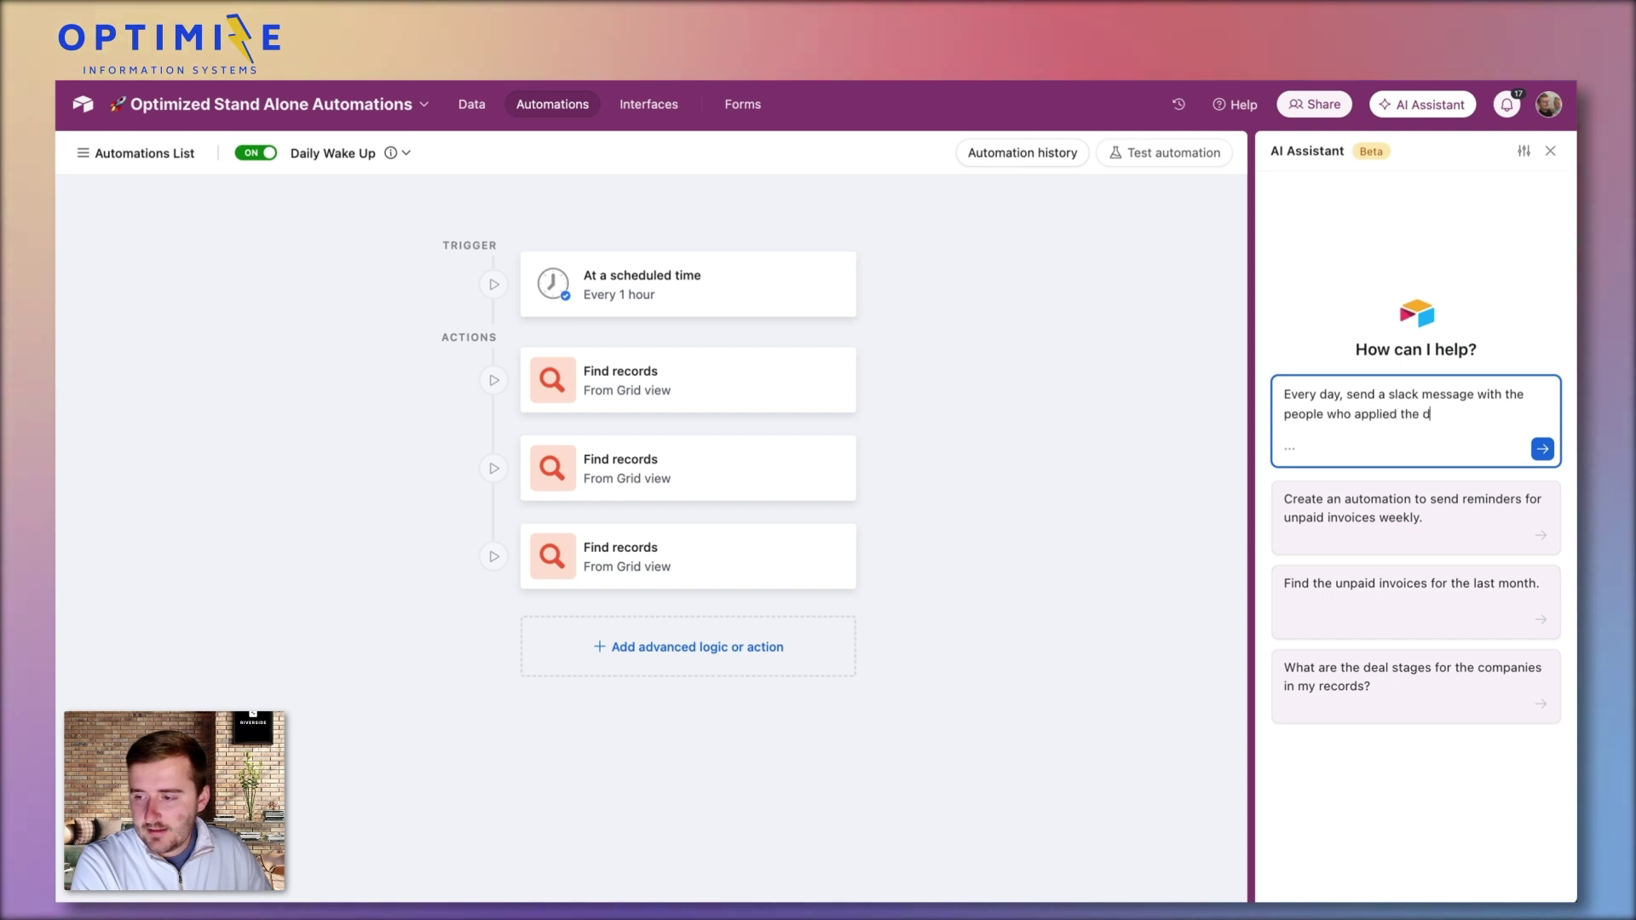
{"action": "type", "text": "ay before. "}
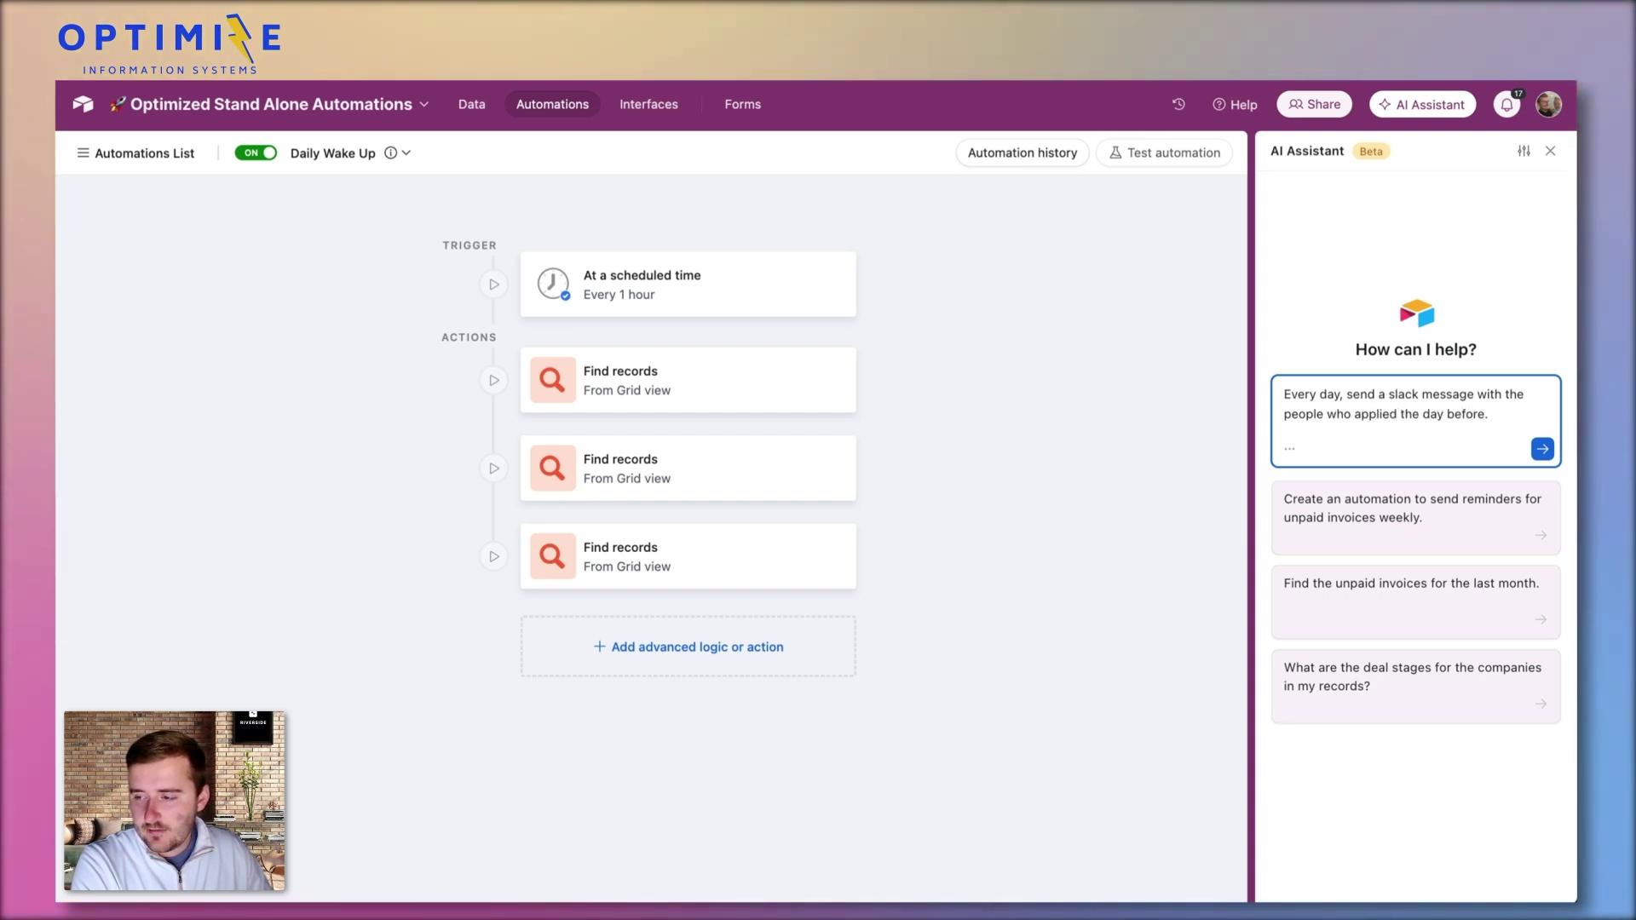
{"action": "type", "text": "Onl"}
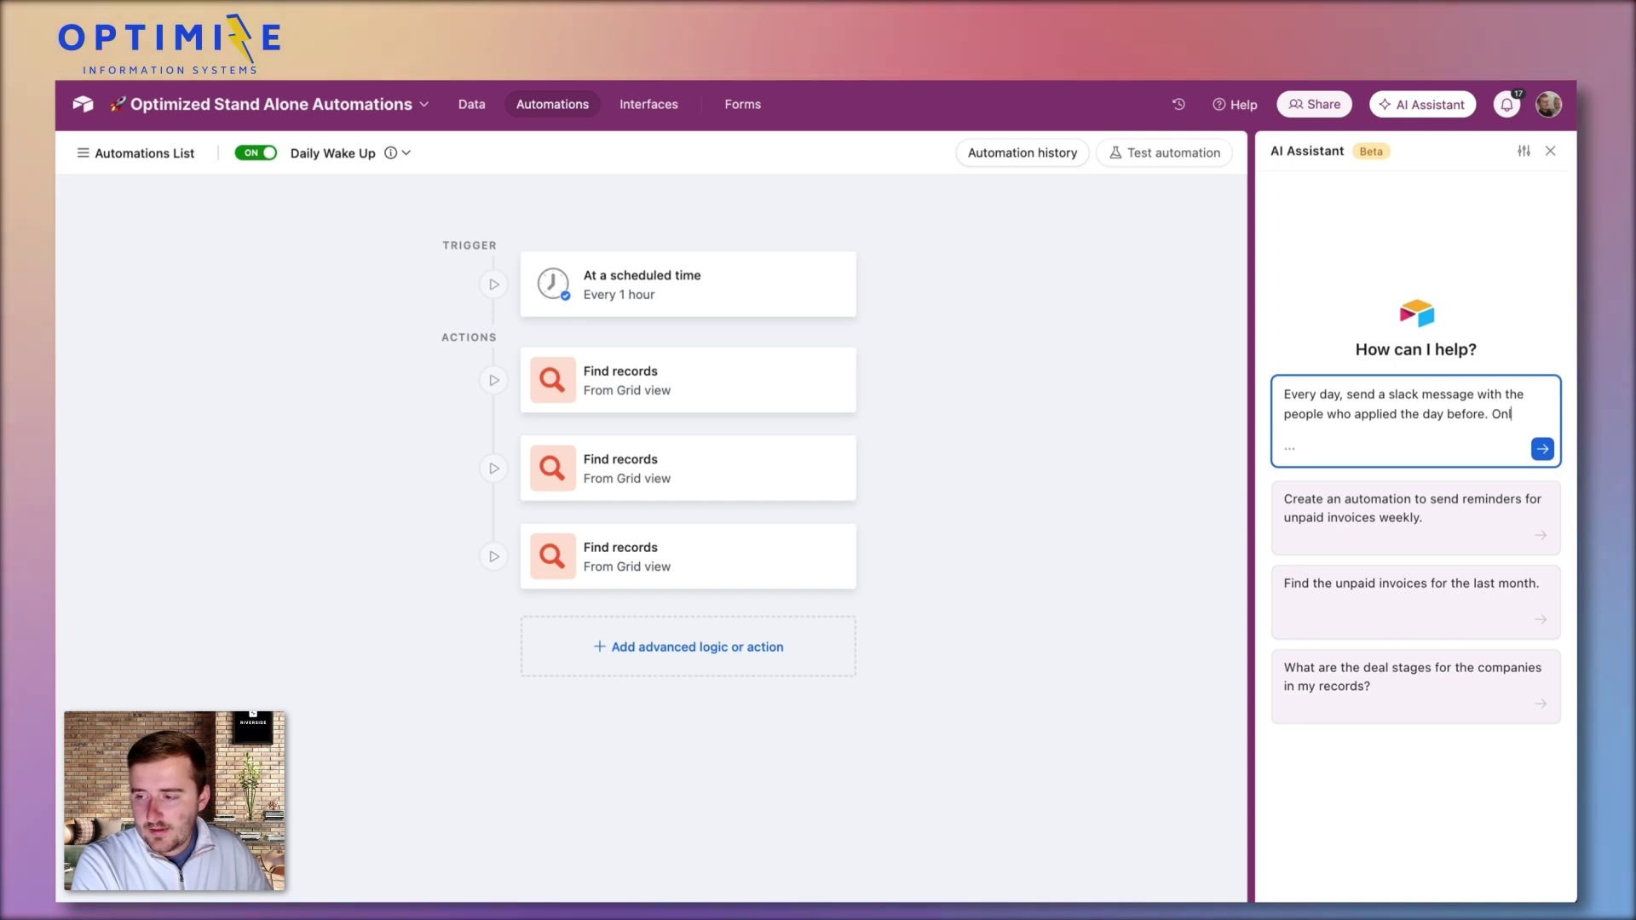
{"action": "type", "text": "y send the me"}
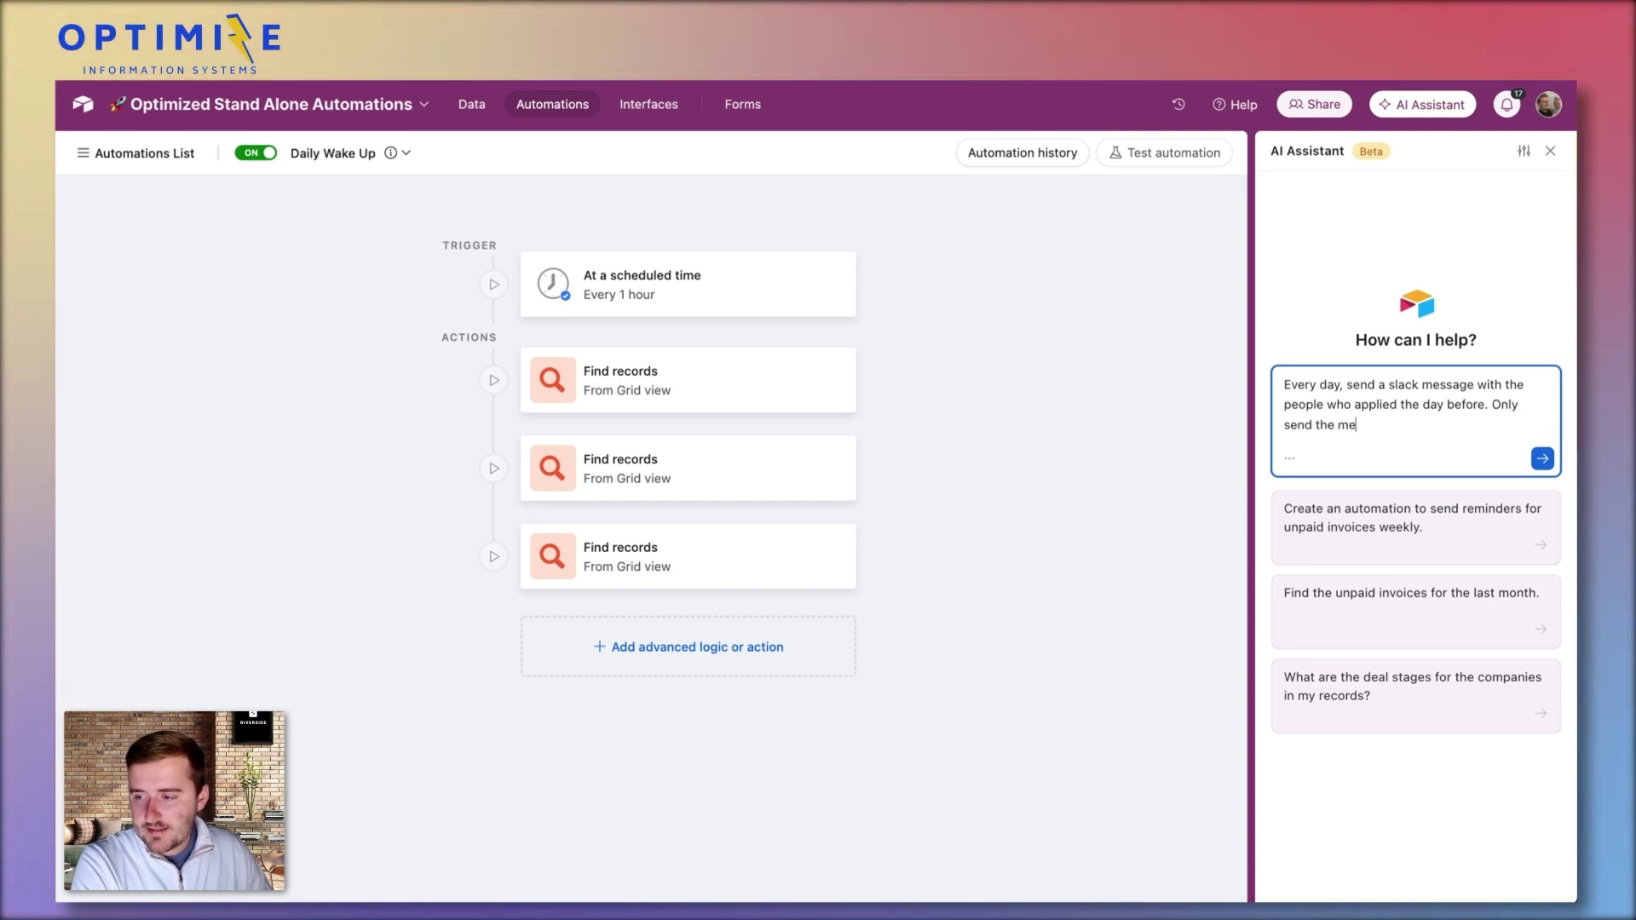
{"action": "type", "text": "ssage if the len"}
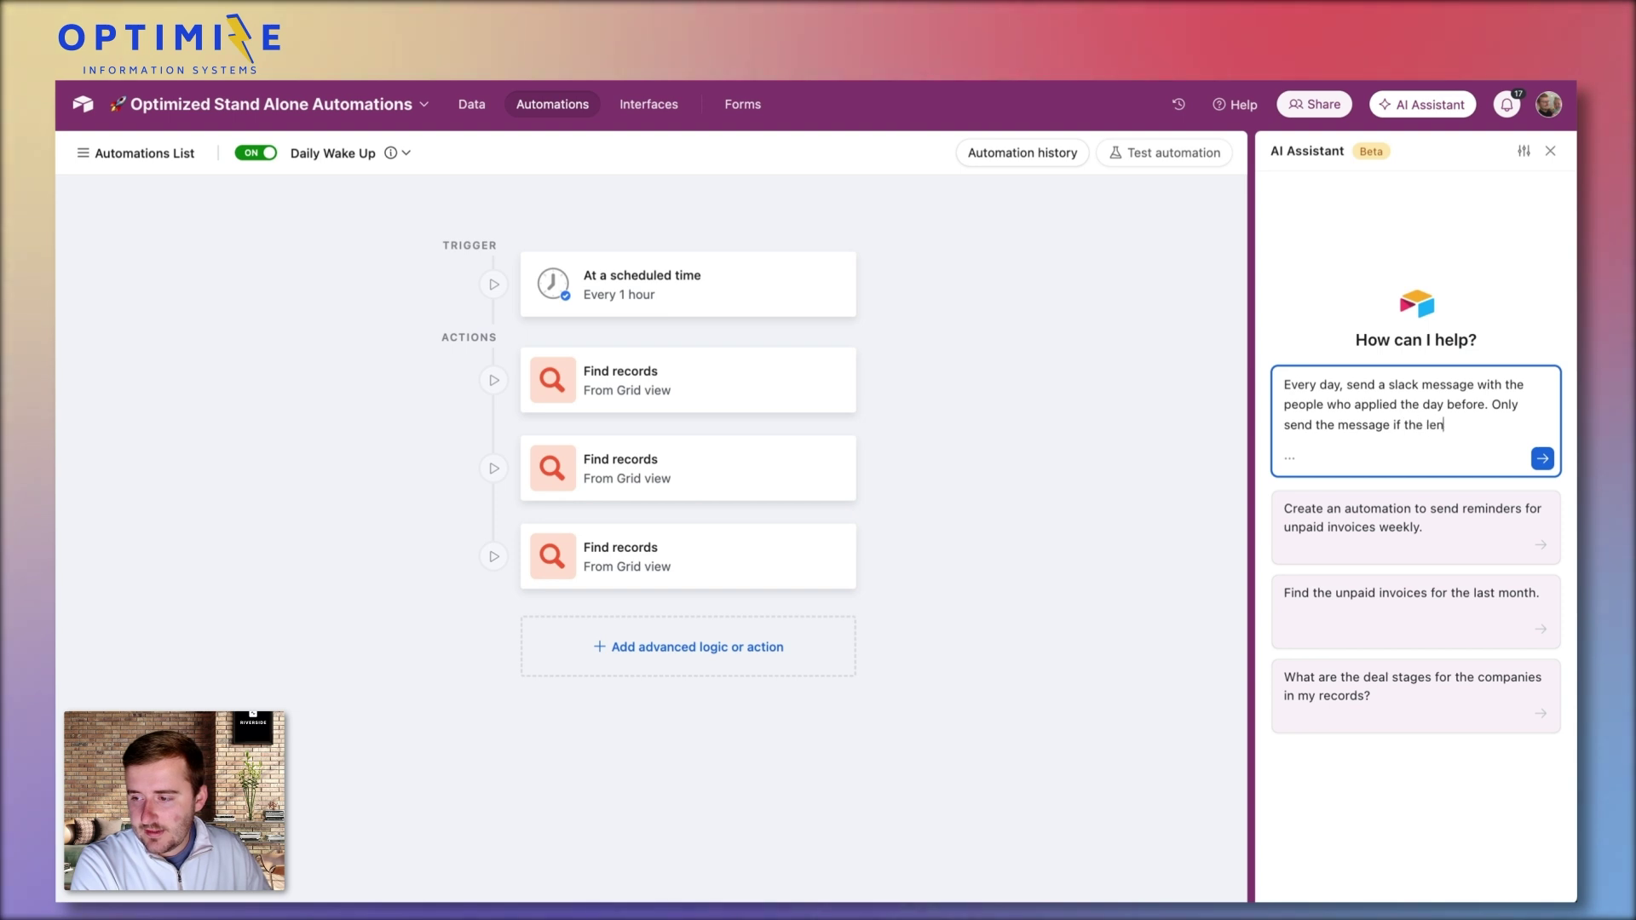
{"action": "type", "text": "gth of the "}
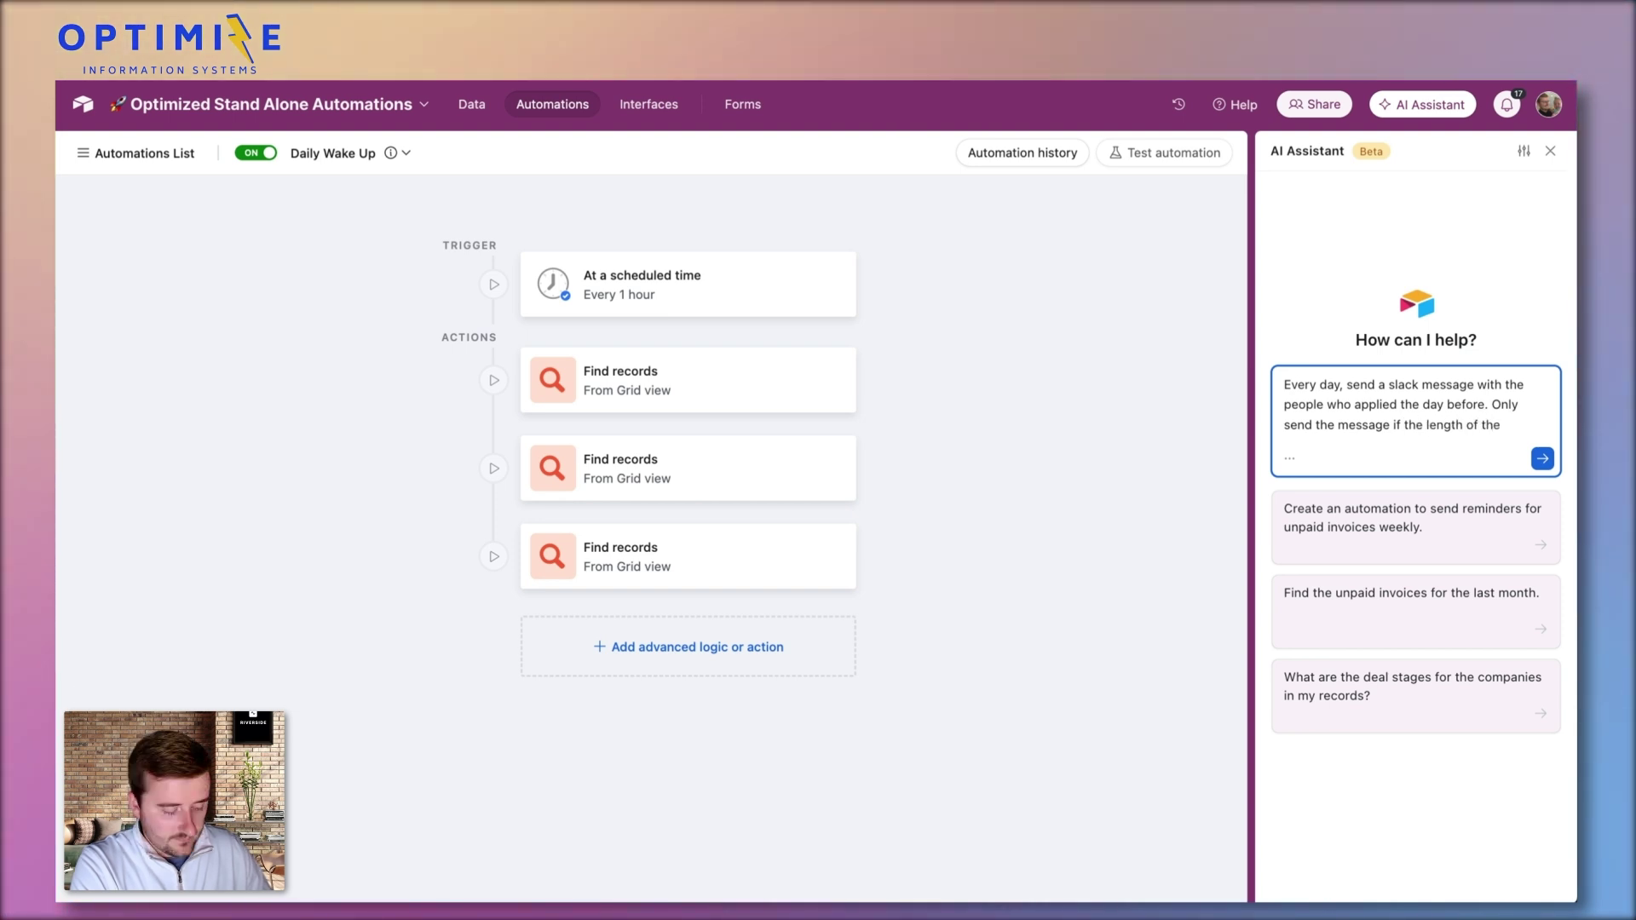
{"action": "type", "text": "find"}
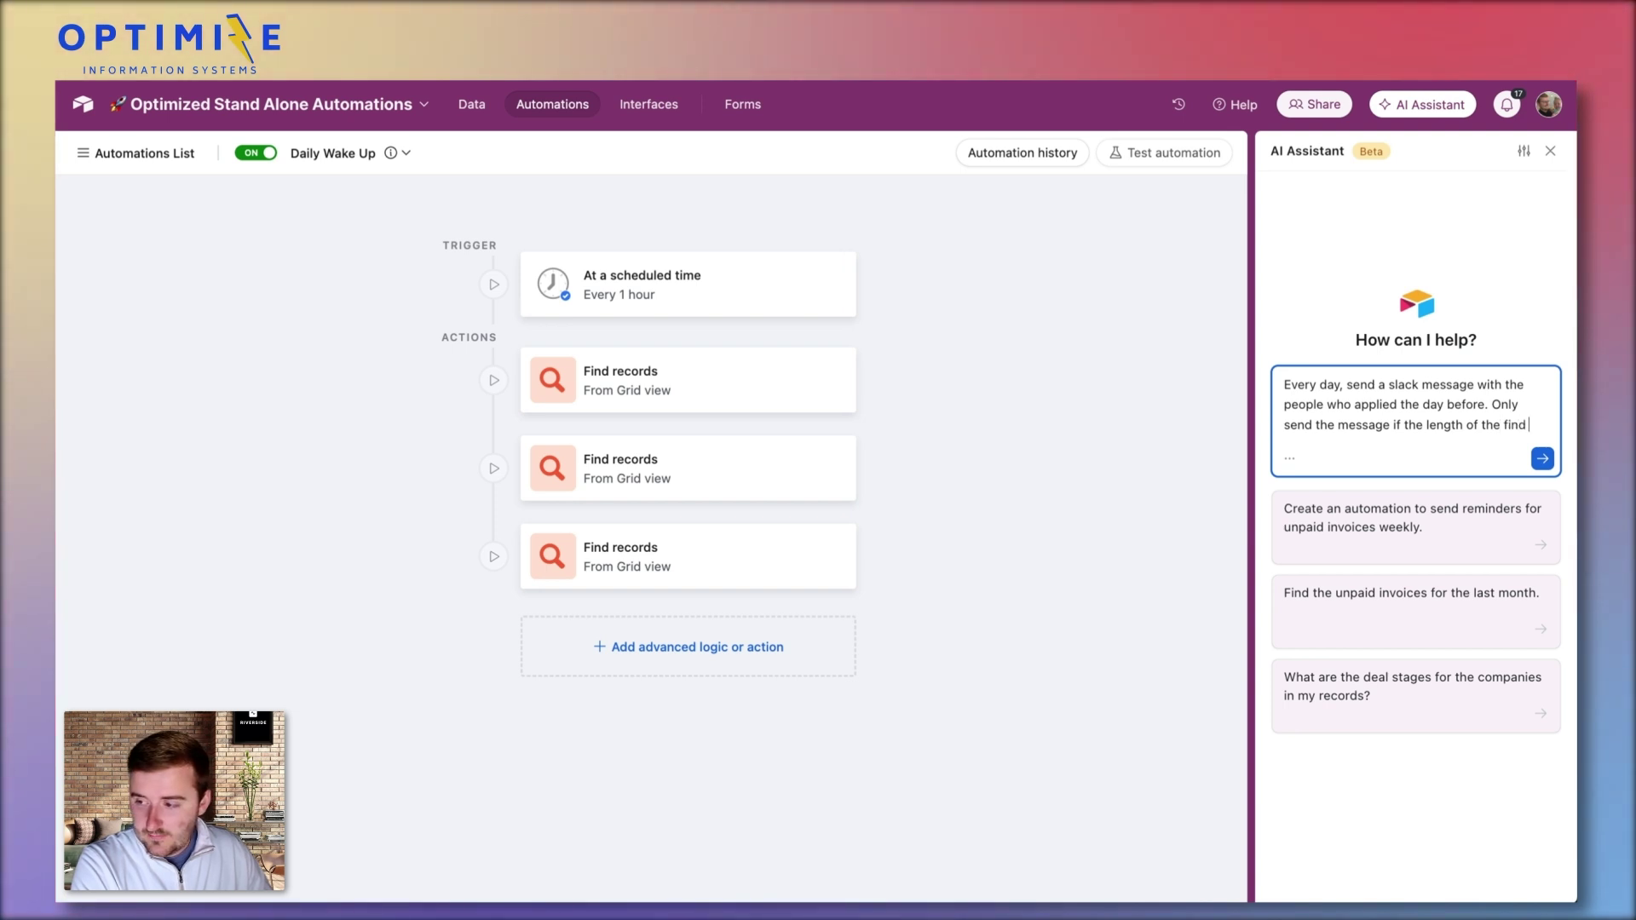
{"action": "type", "text": " records wa"}
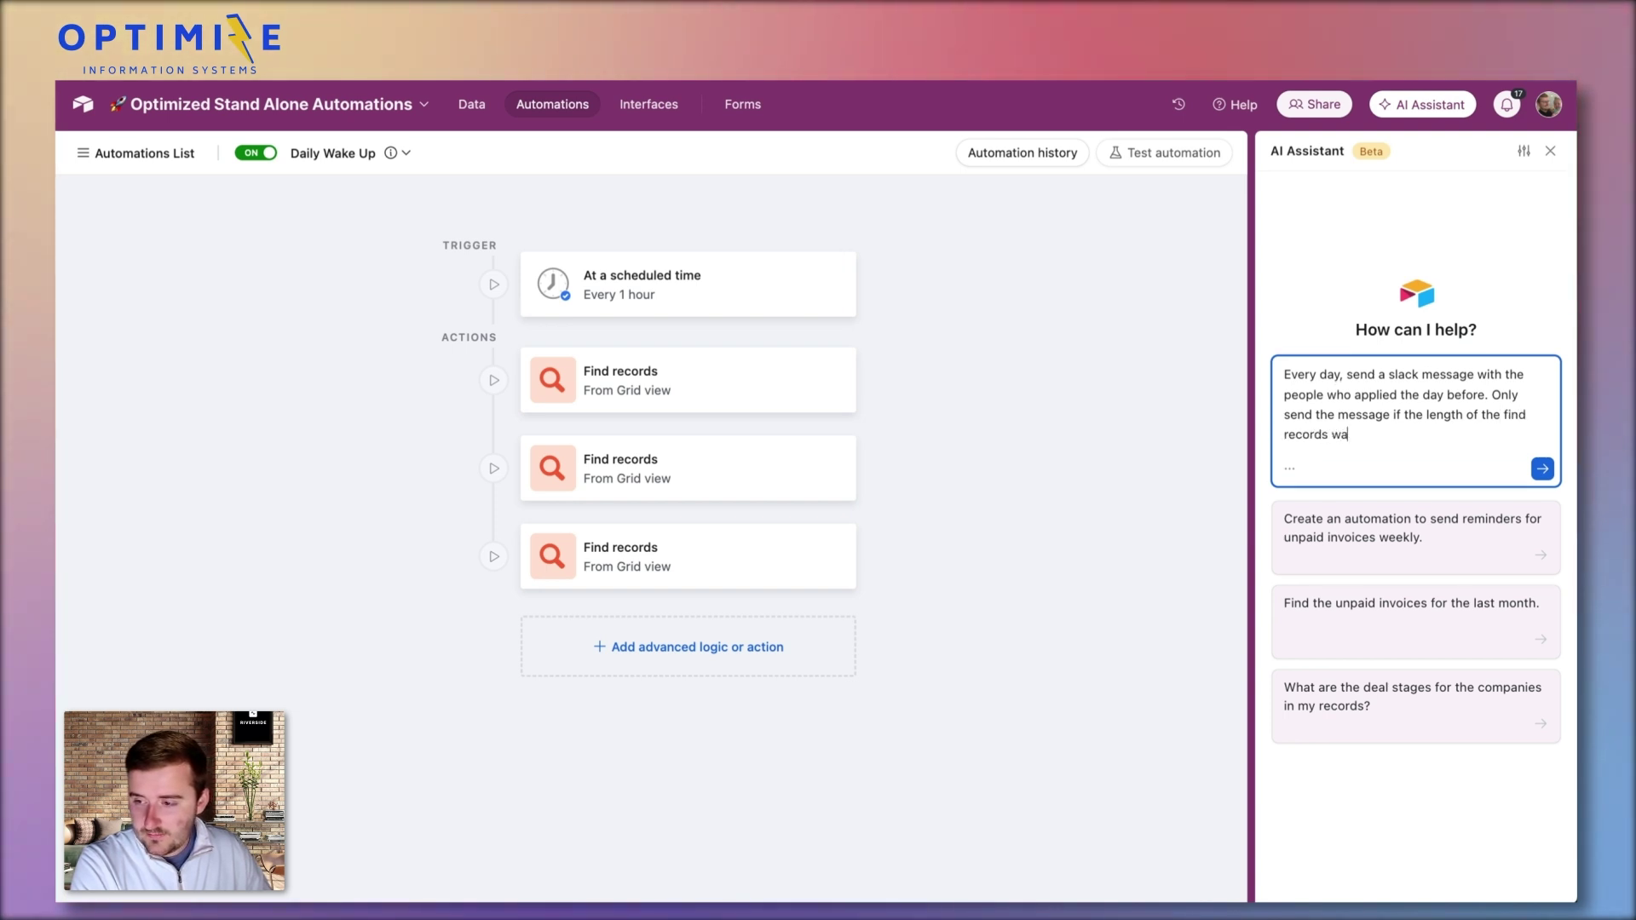
{"action": "type", "text": "s greater th"}
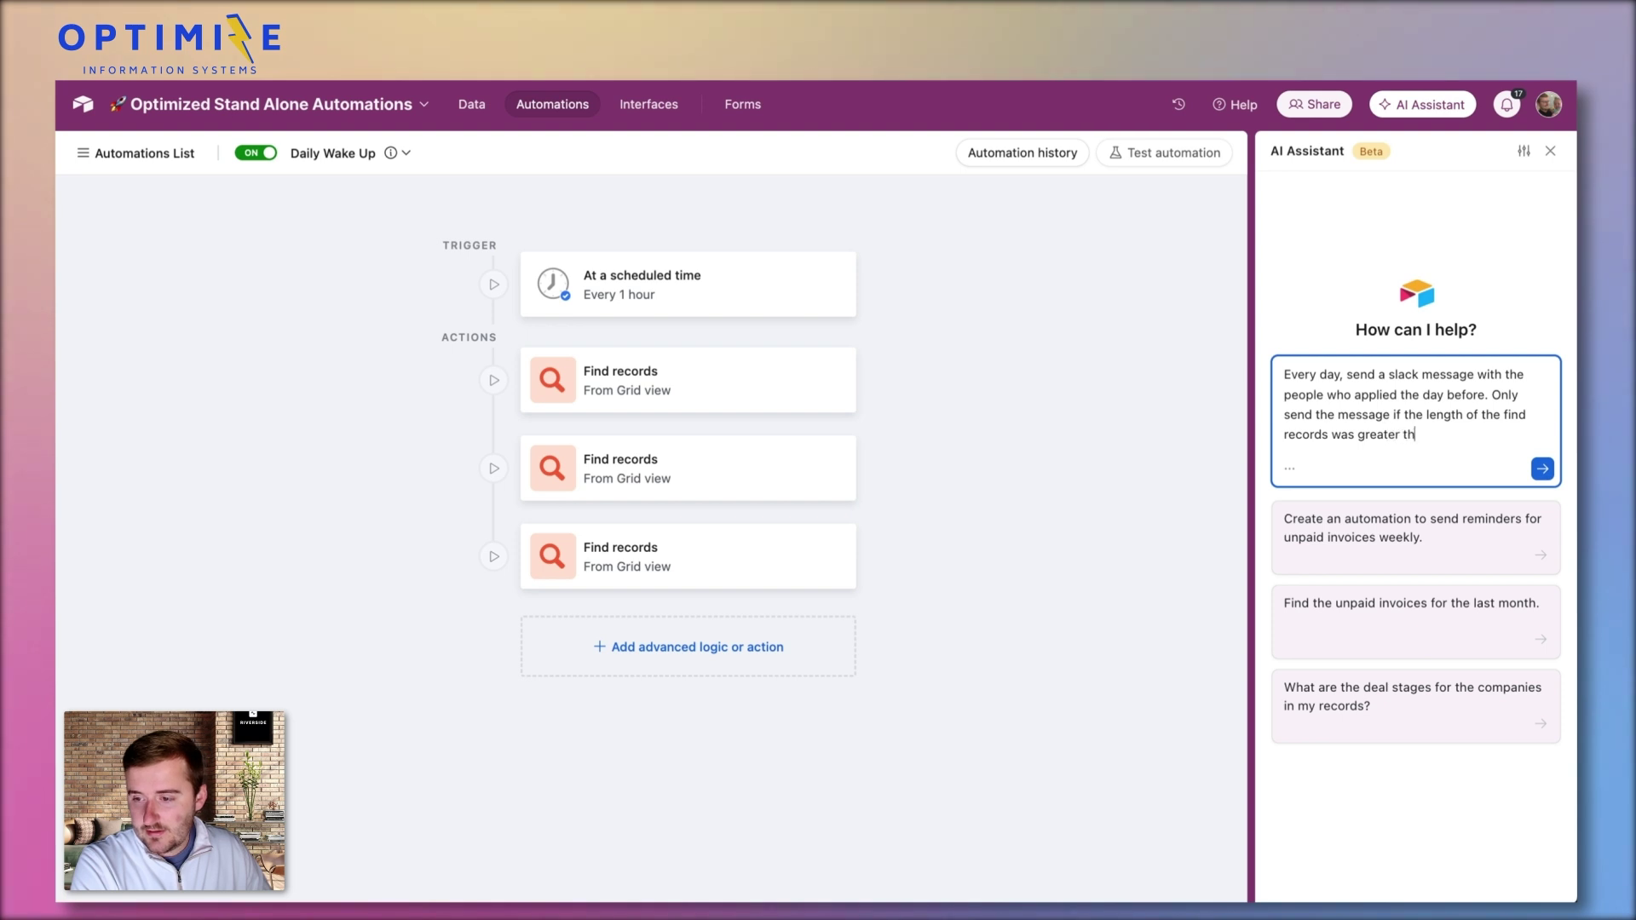
{"action": "type", "text": "an zero."}
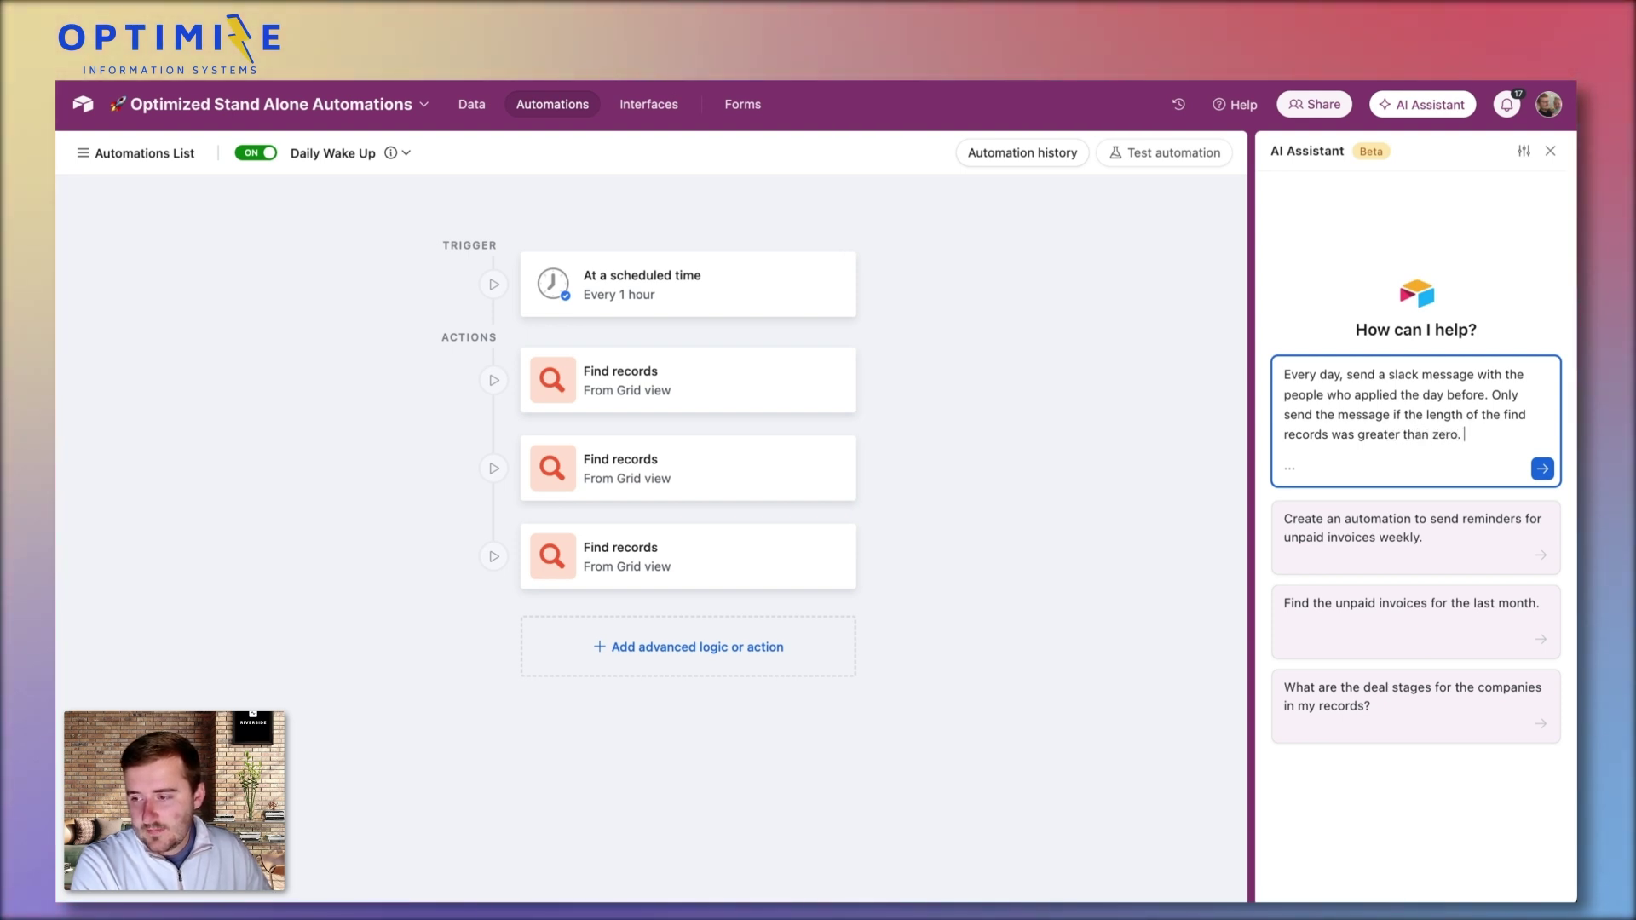
Insert '/were created in the Team Table' after 'applied' and select the closing only-send sentence
{"action": "left_click", "coordinate": [1394, 395]}
{"action": "type", "text": "/were c"}
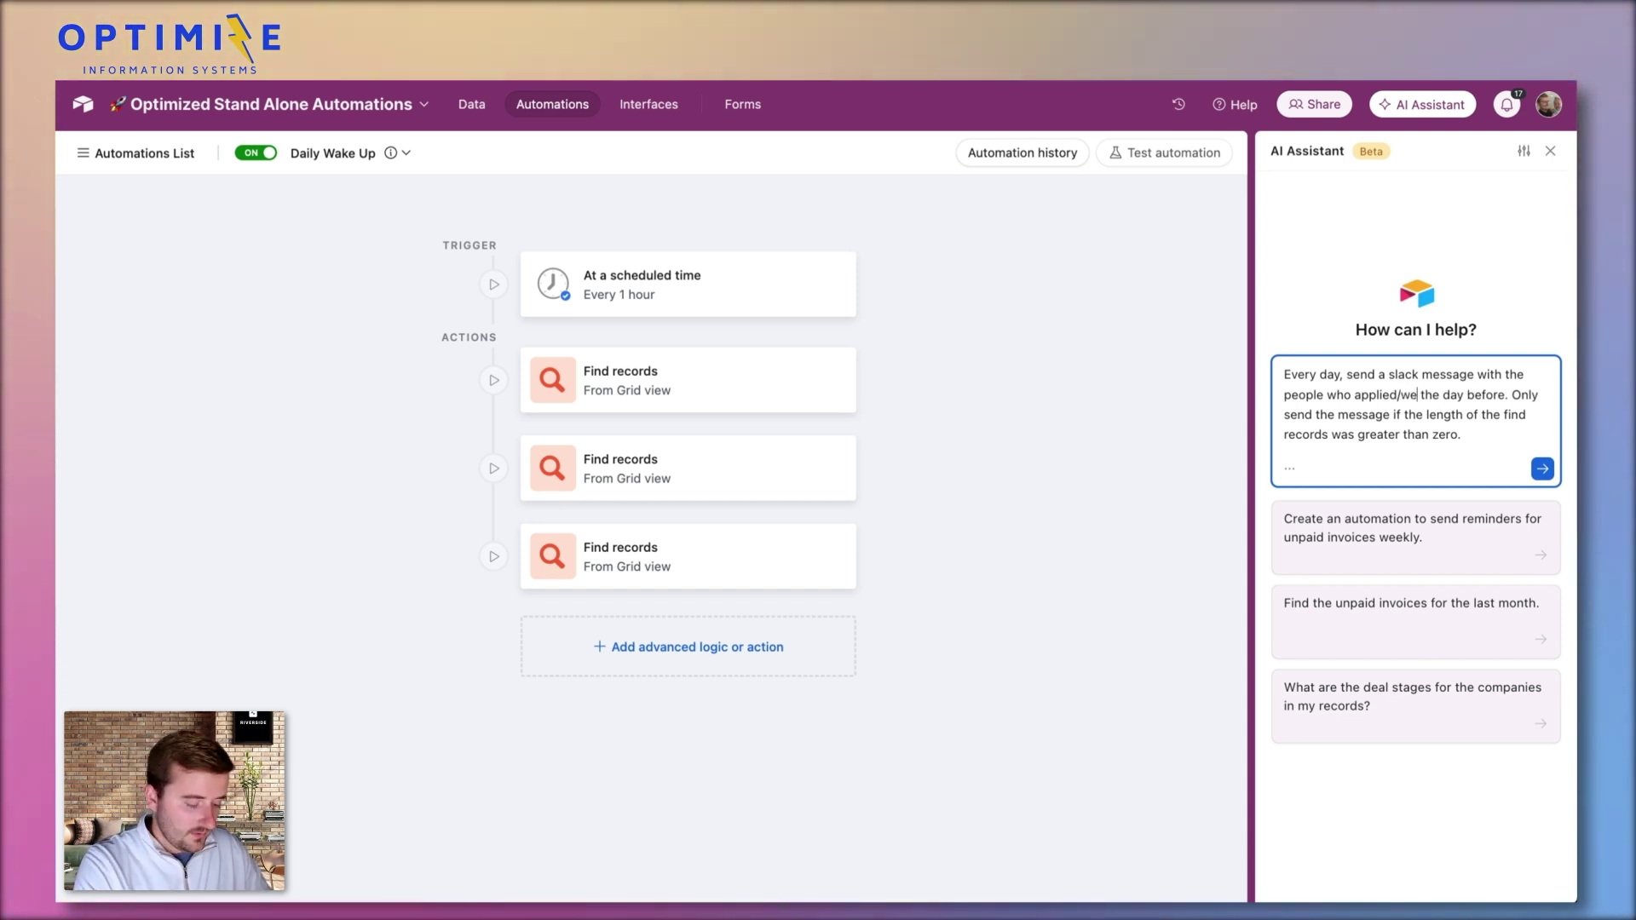
{"action": "type", "text": "reated in te"}
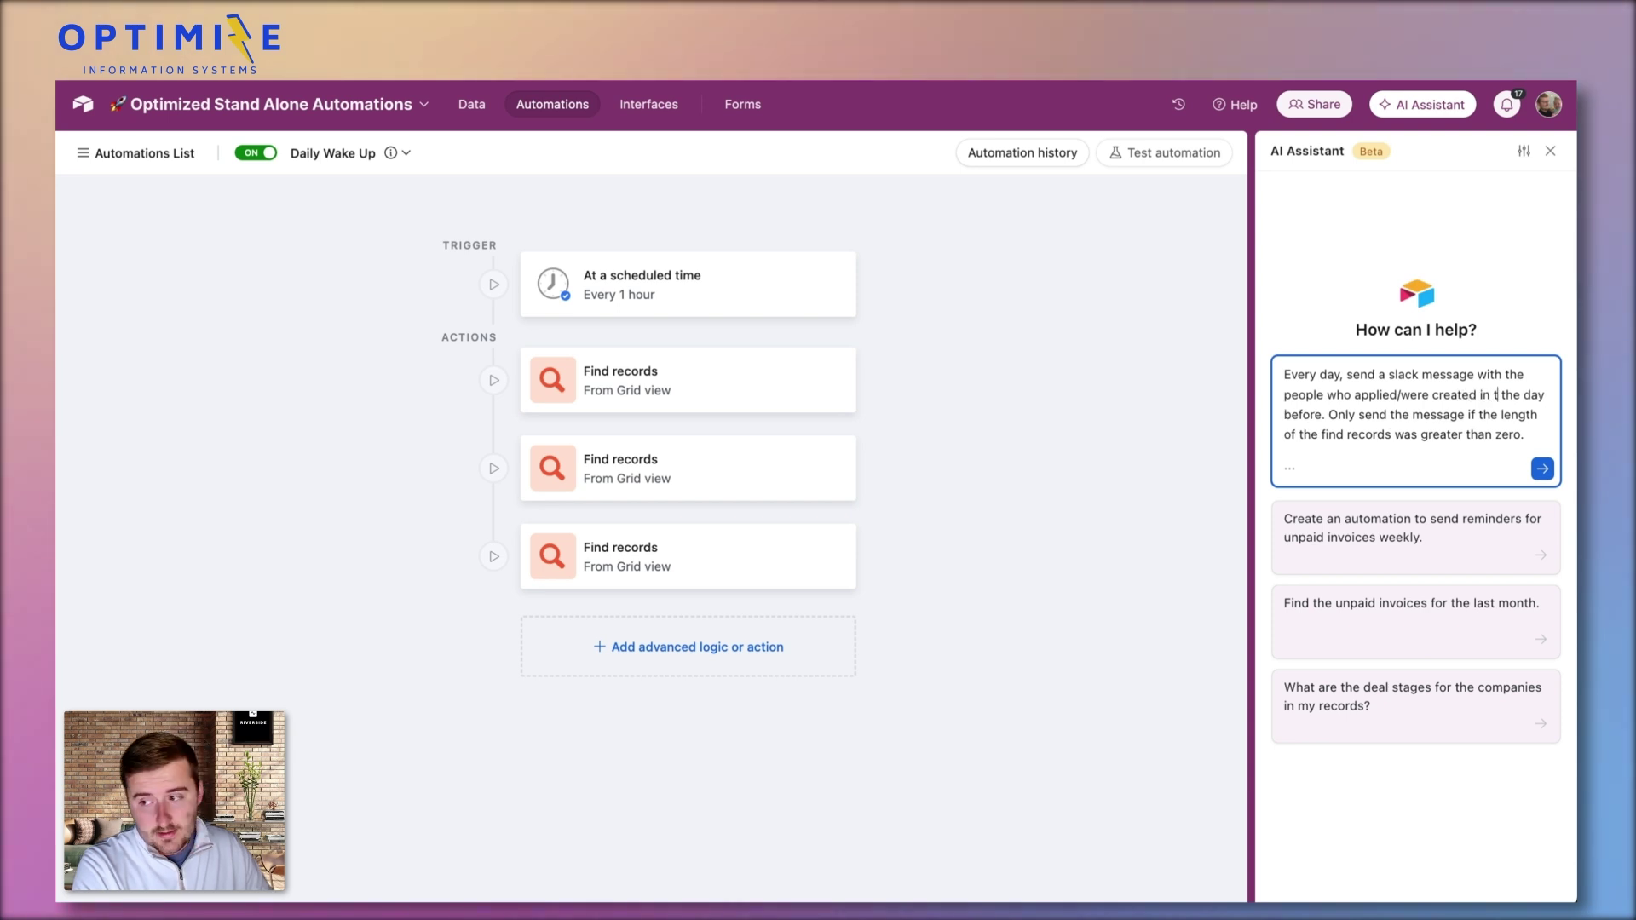
{"action": "key", "text": "BackSpace"}
{"action": "type", "text": "he Team"}
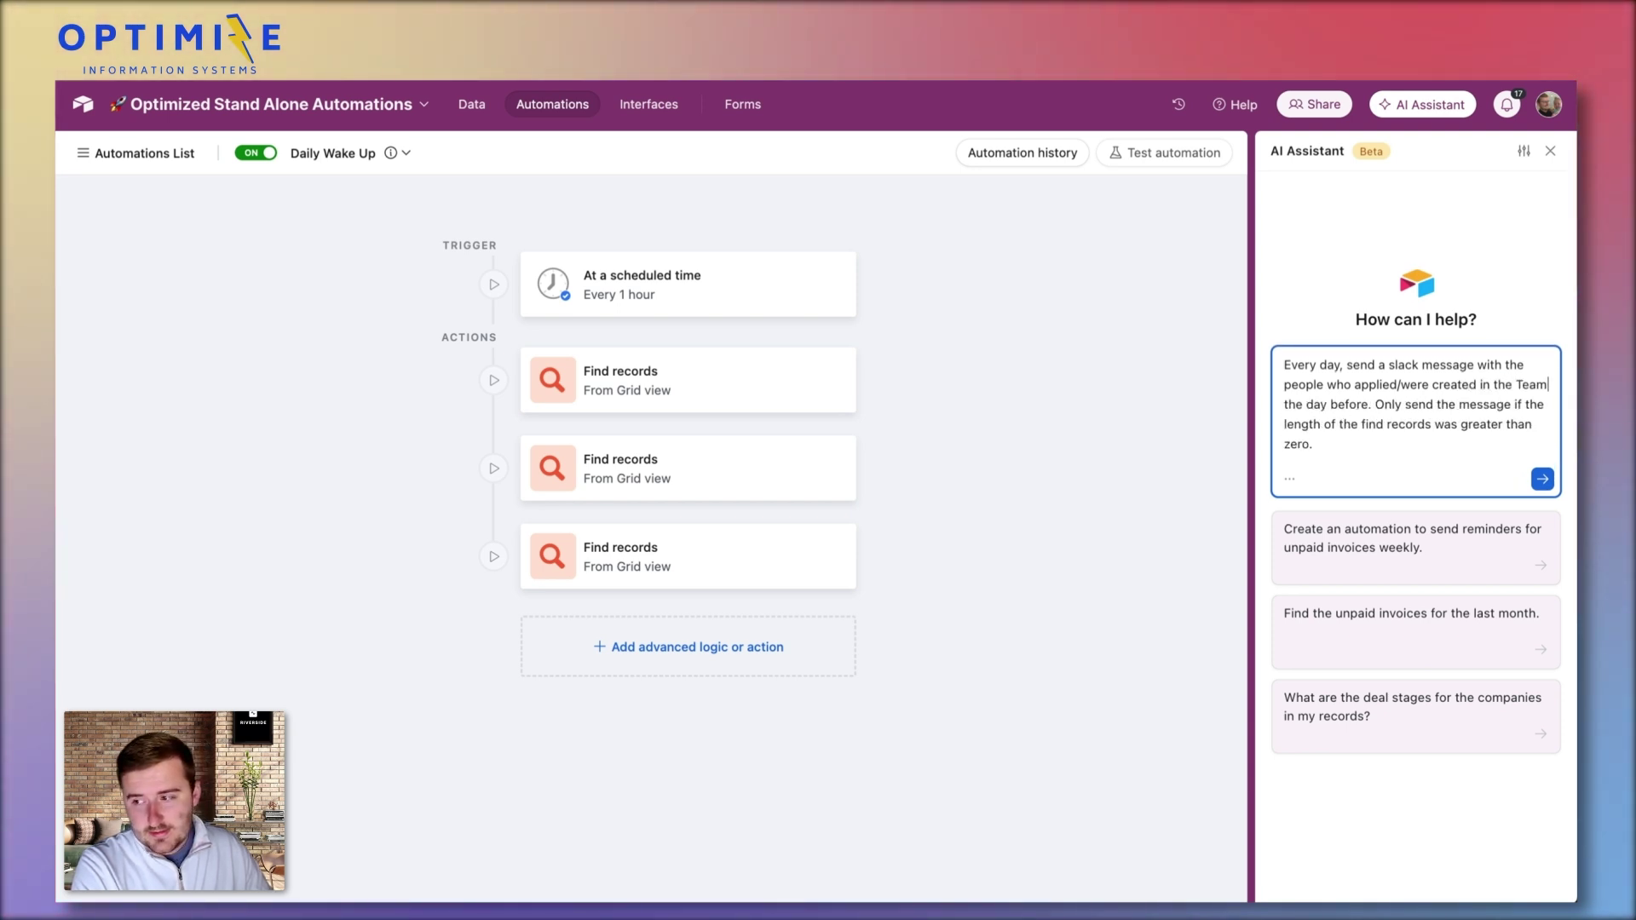
{"action": "type", "text": " Table"}
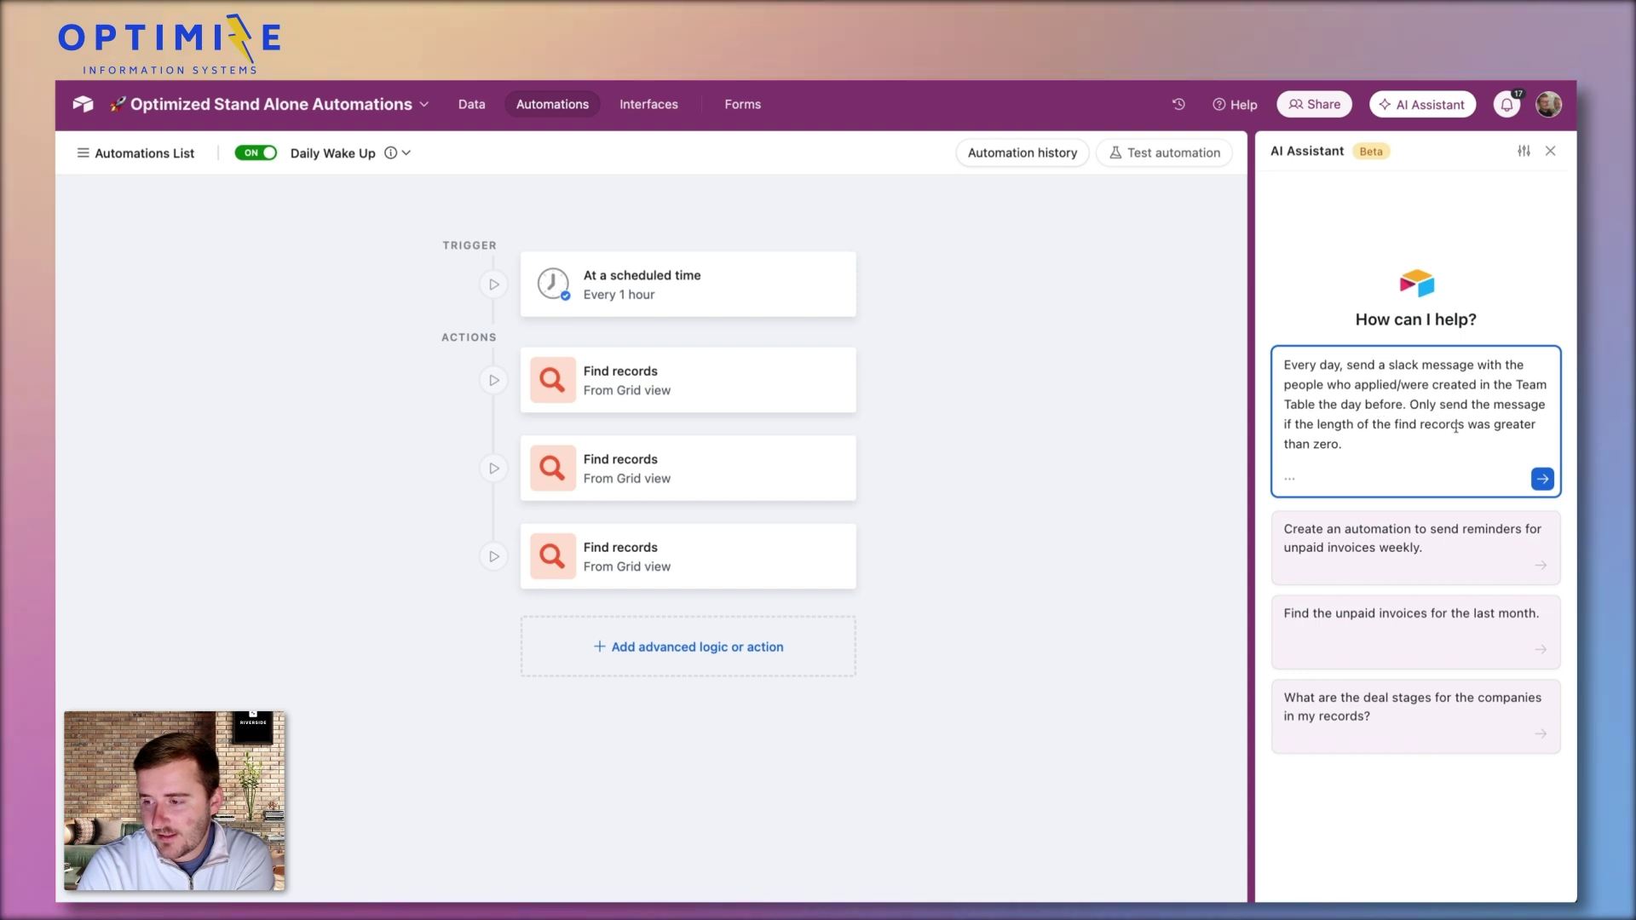
{"action": "left_click", "coordinate": [1486, 440]}
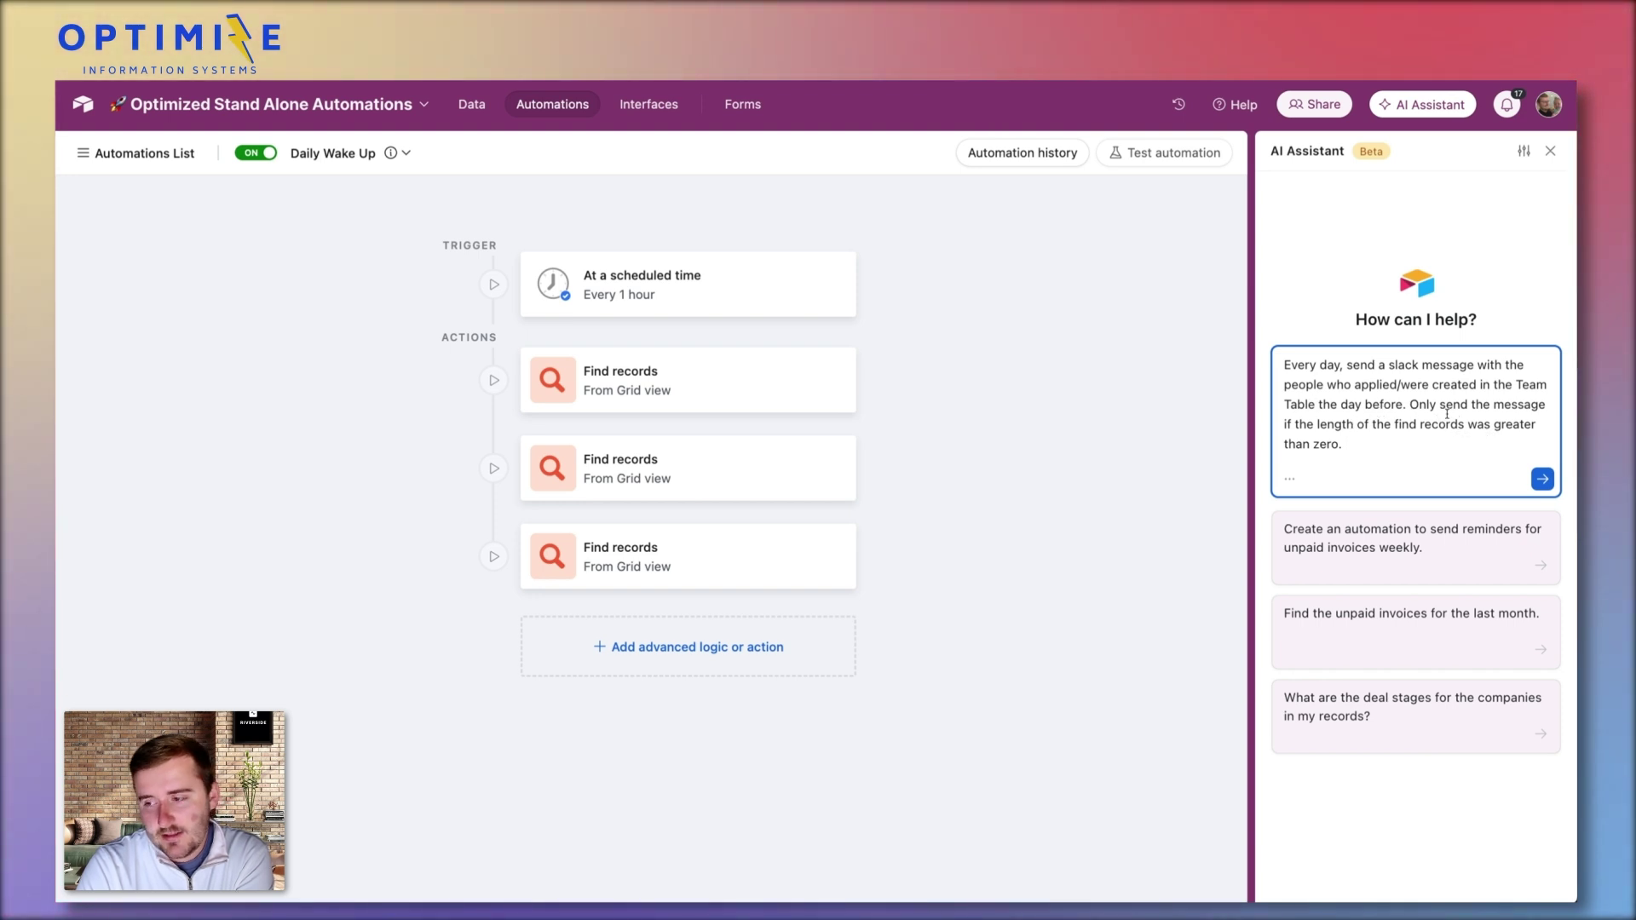
{"action": "left_click_drag", "start_coordinate": [1345, 444], "coordinate": [1410, 404]}
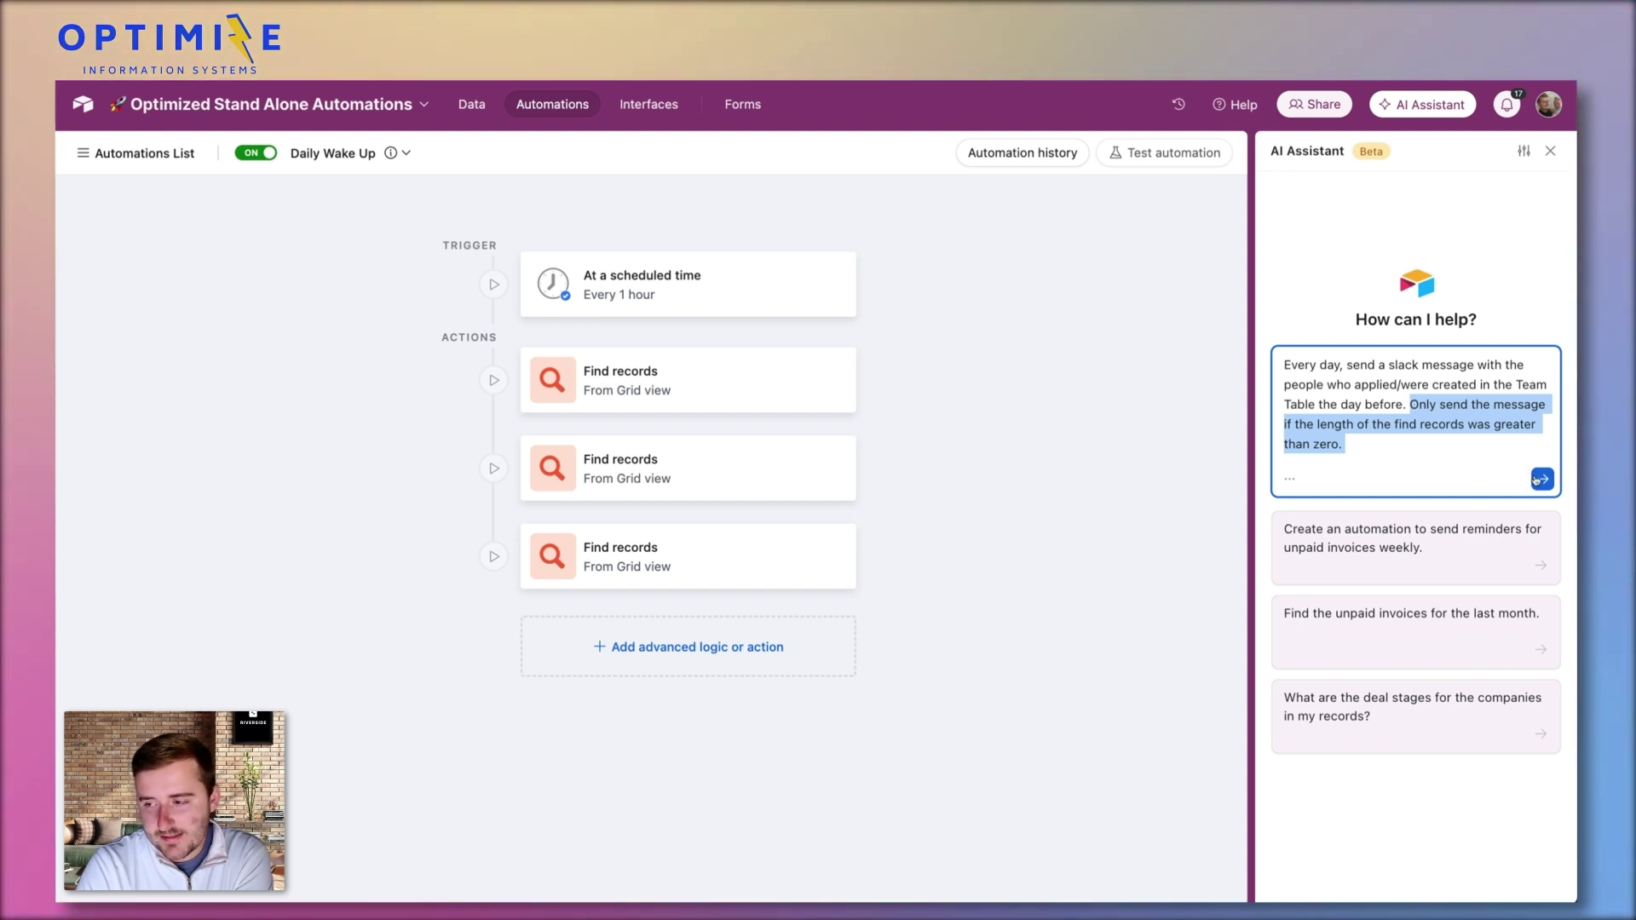
Submit the prompt so the AI Assistant builds the Daily New Applicants Slack Notification automation
{"action": "left_click", "coordinate": [1538, 480]}
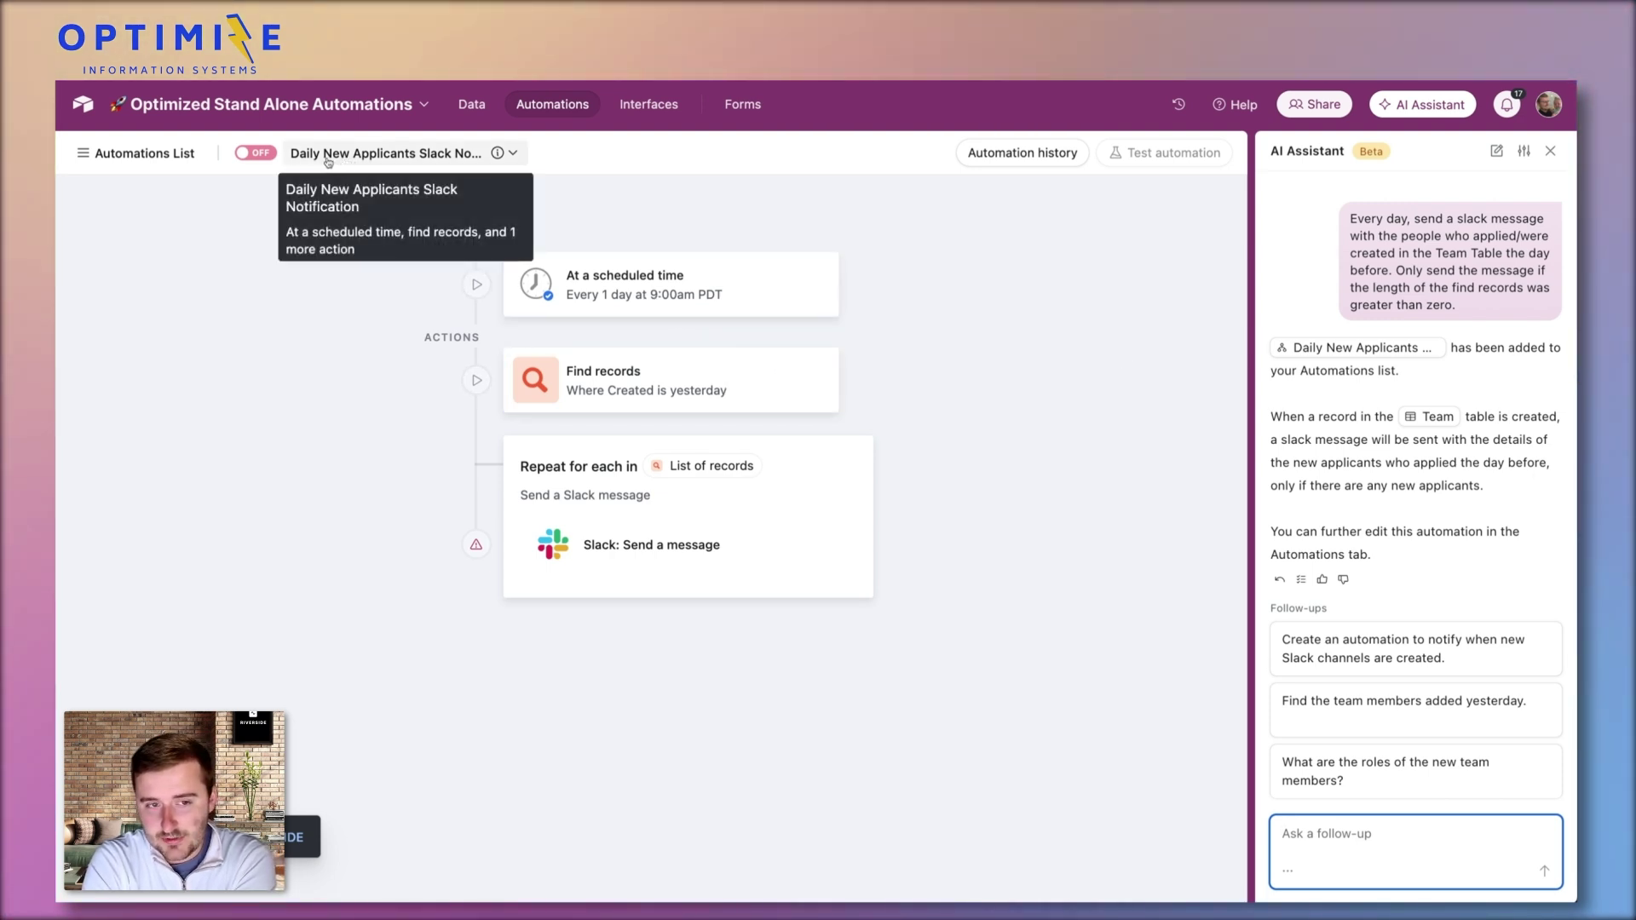
Check the trigger and the Find records Created condition, then open the repeated Slack message step
{"action": "left_click", "coordinate": [658, 284]}
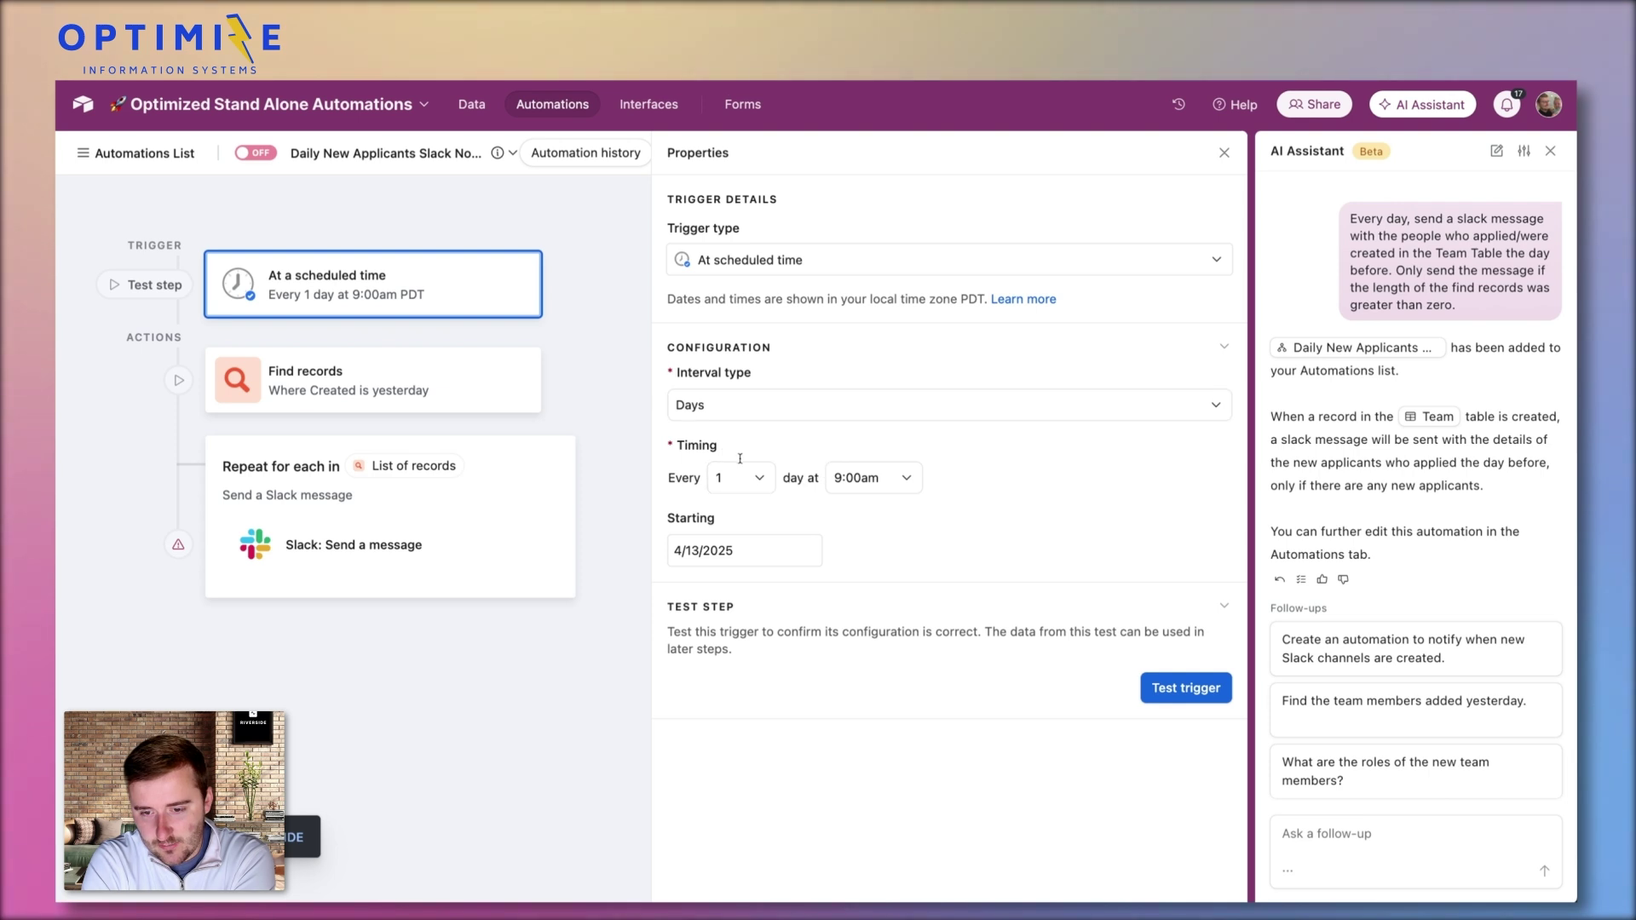
{"action": "left_click", "coordinate": [469, 403]}
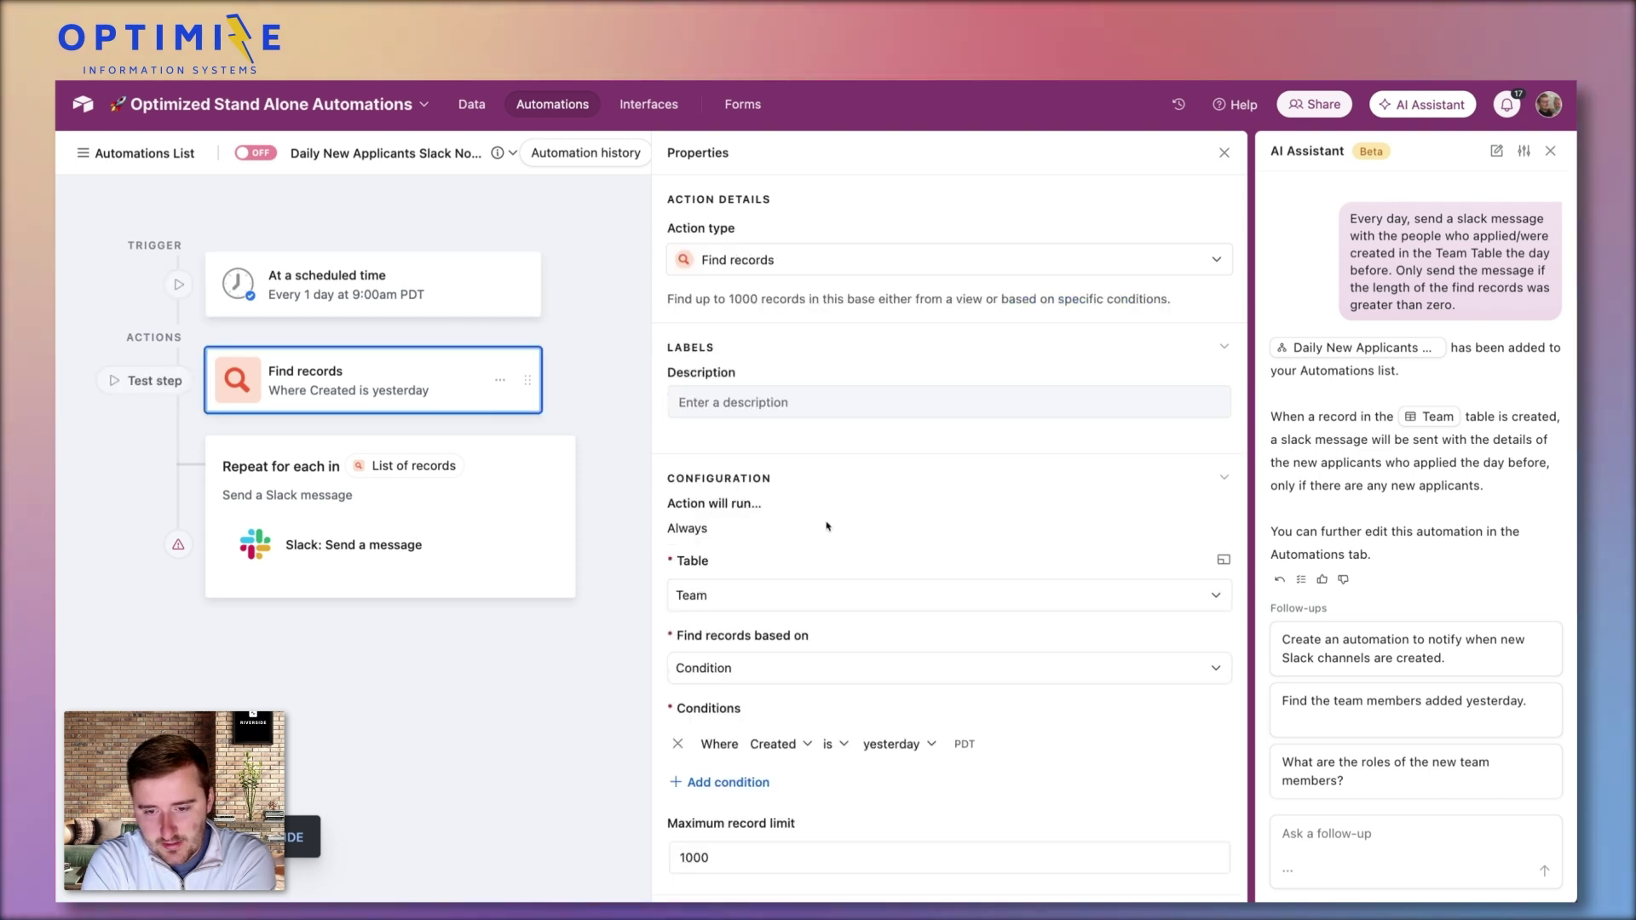
{"action": "scroll", "coordinate": [828, 528], "scroll_direction": "down", "scroll_amount": 1}
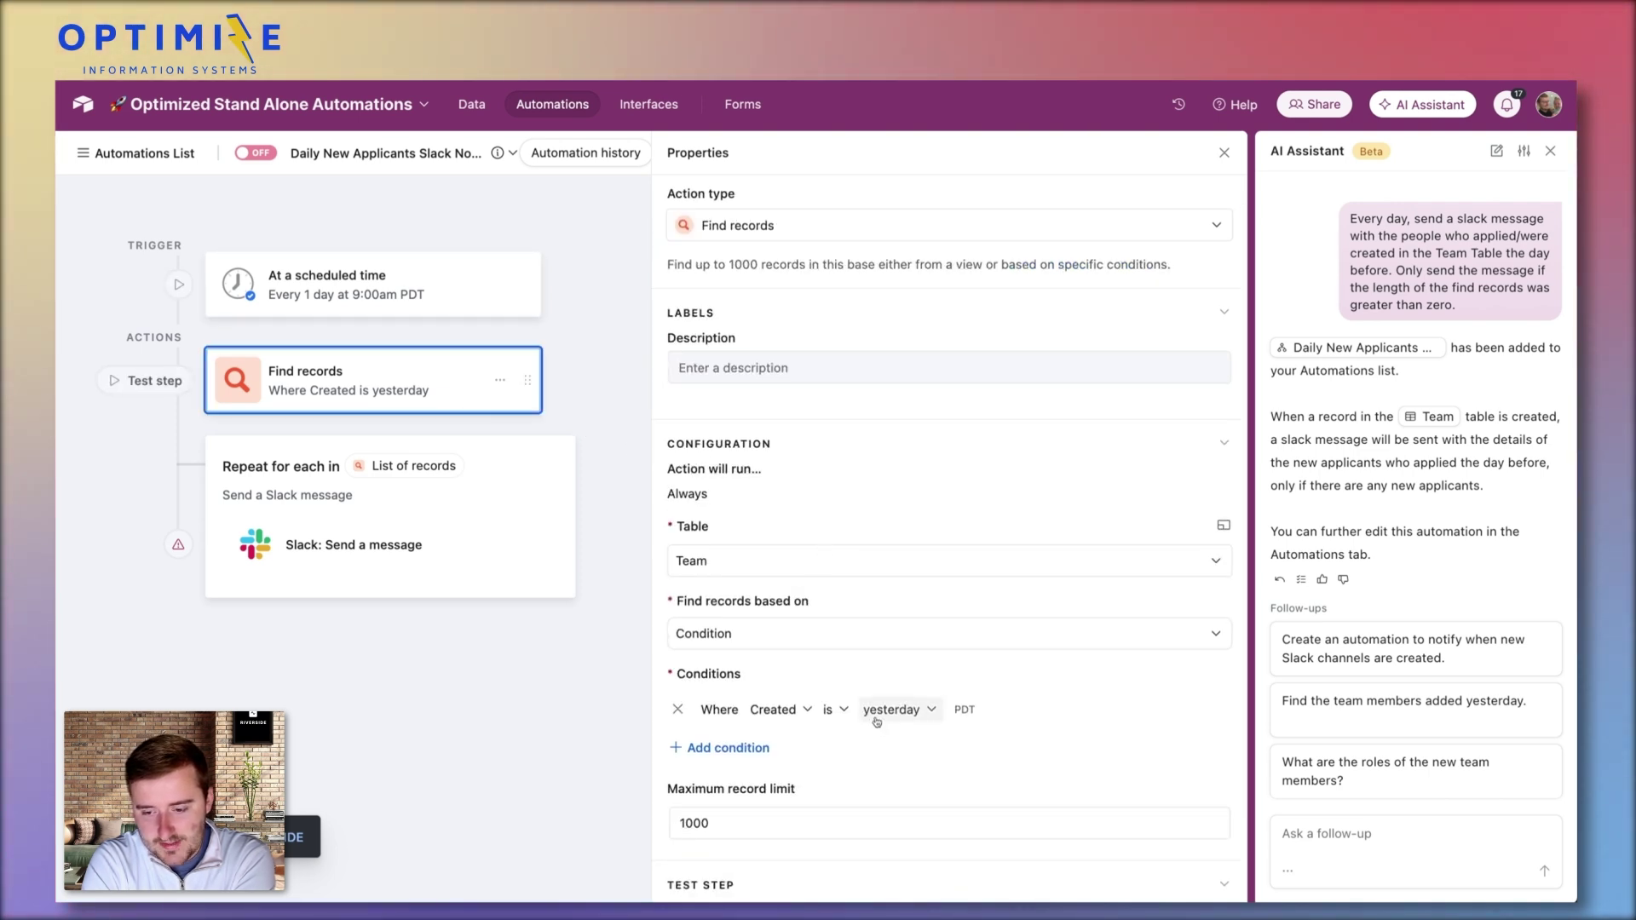
{"action": "left_click", "coordinate": [790, 714]}
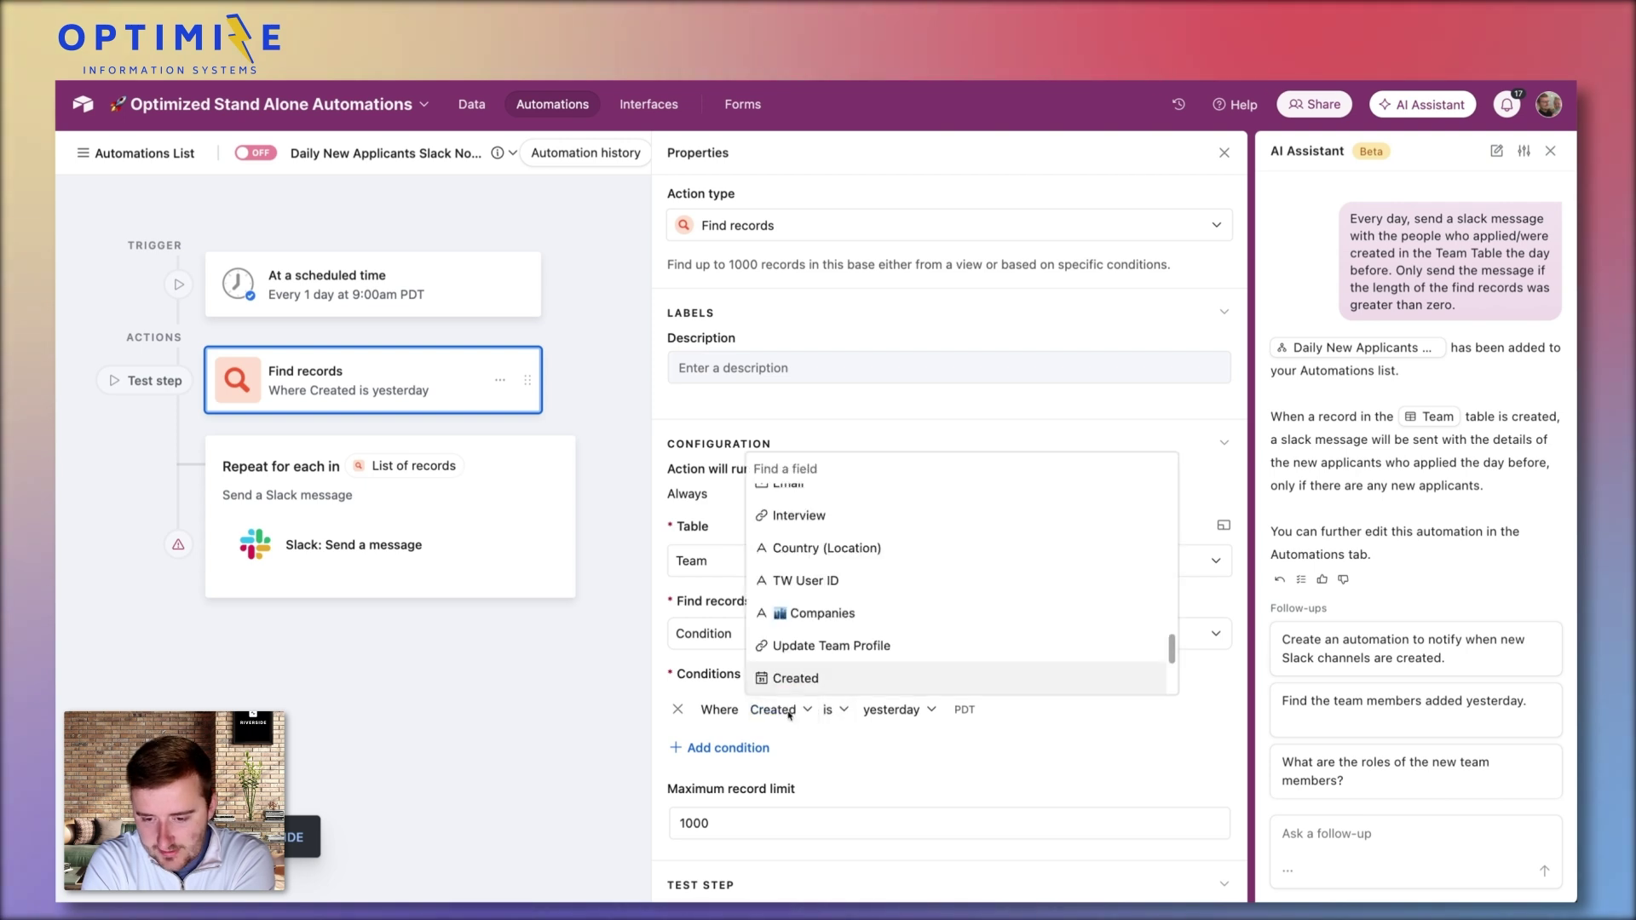
{"action": "left_click", "coordinate": [790, 713]}
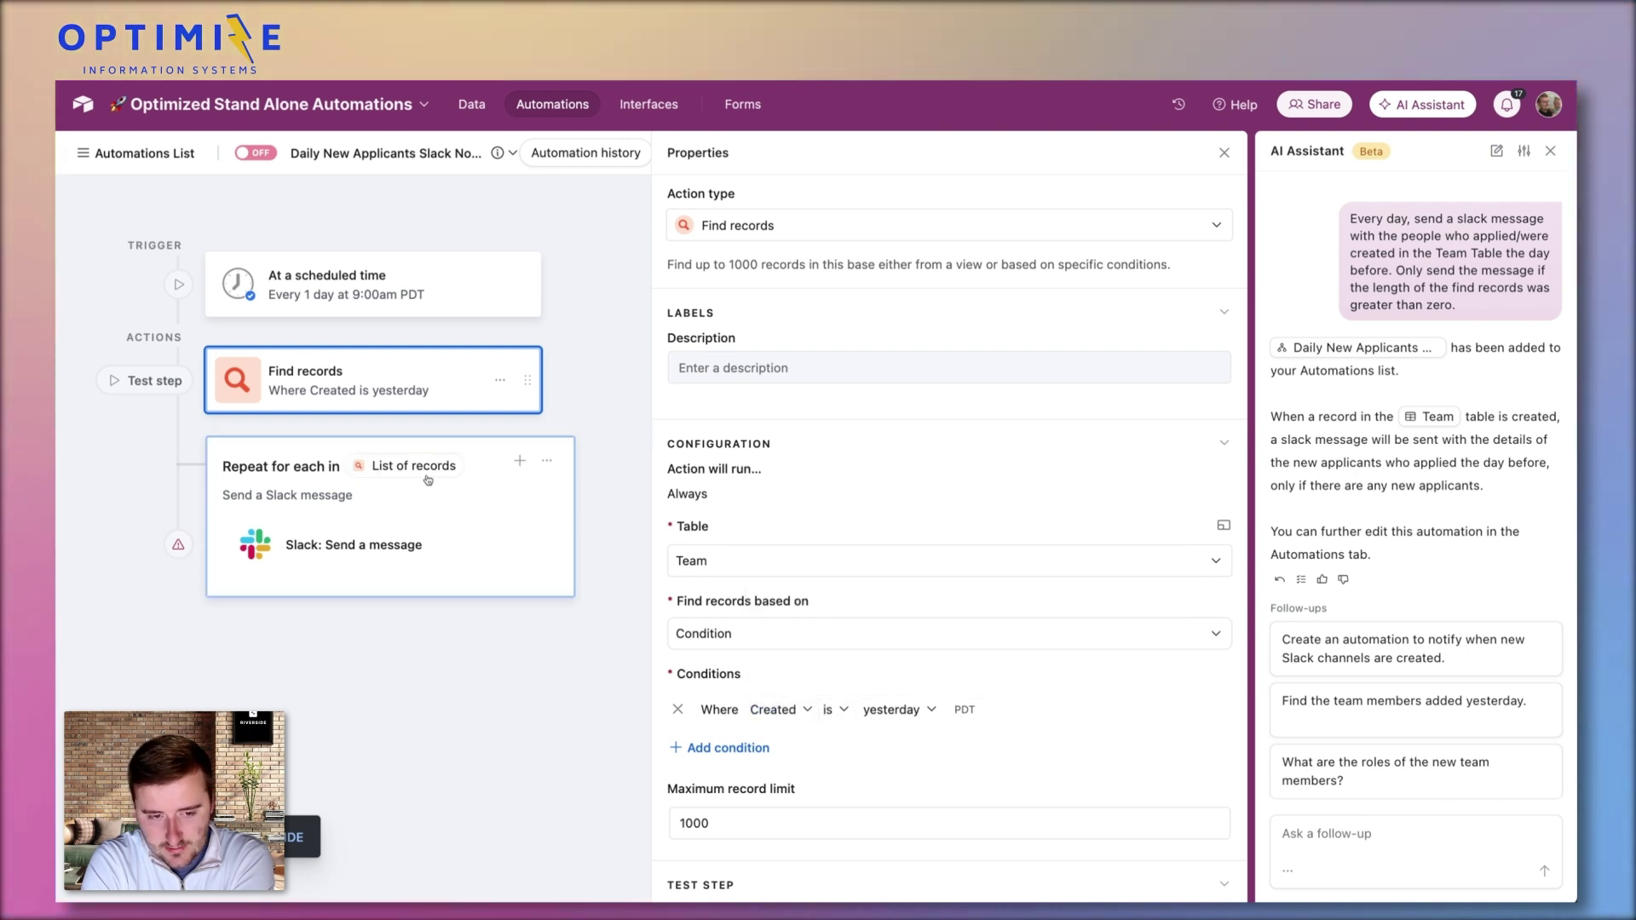
{"action": "left_click", "coordinate": [307, 469]}
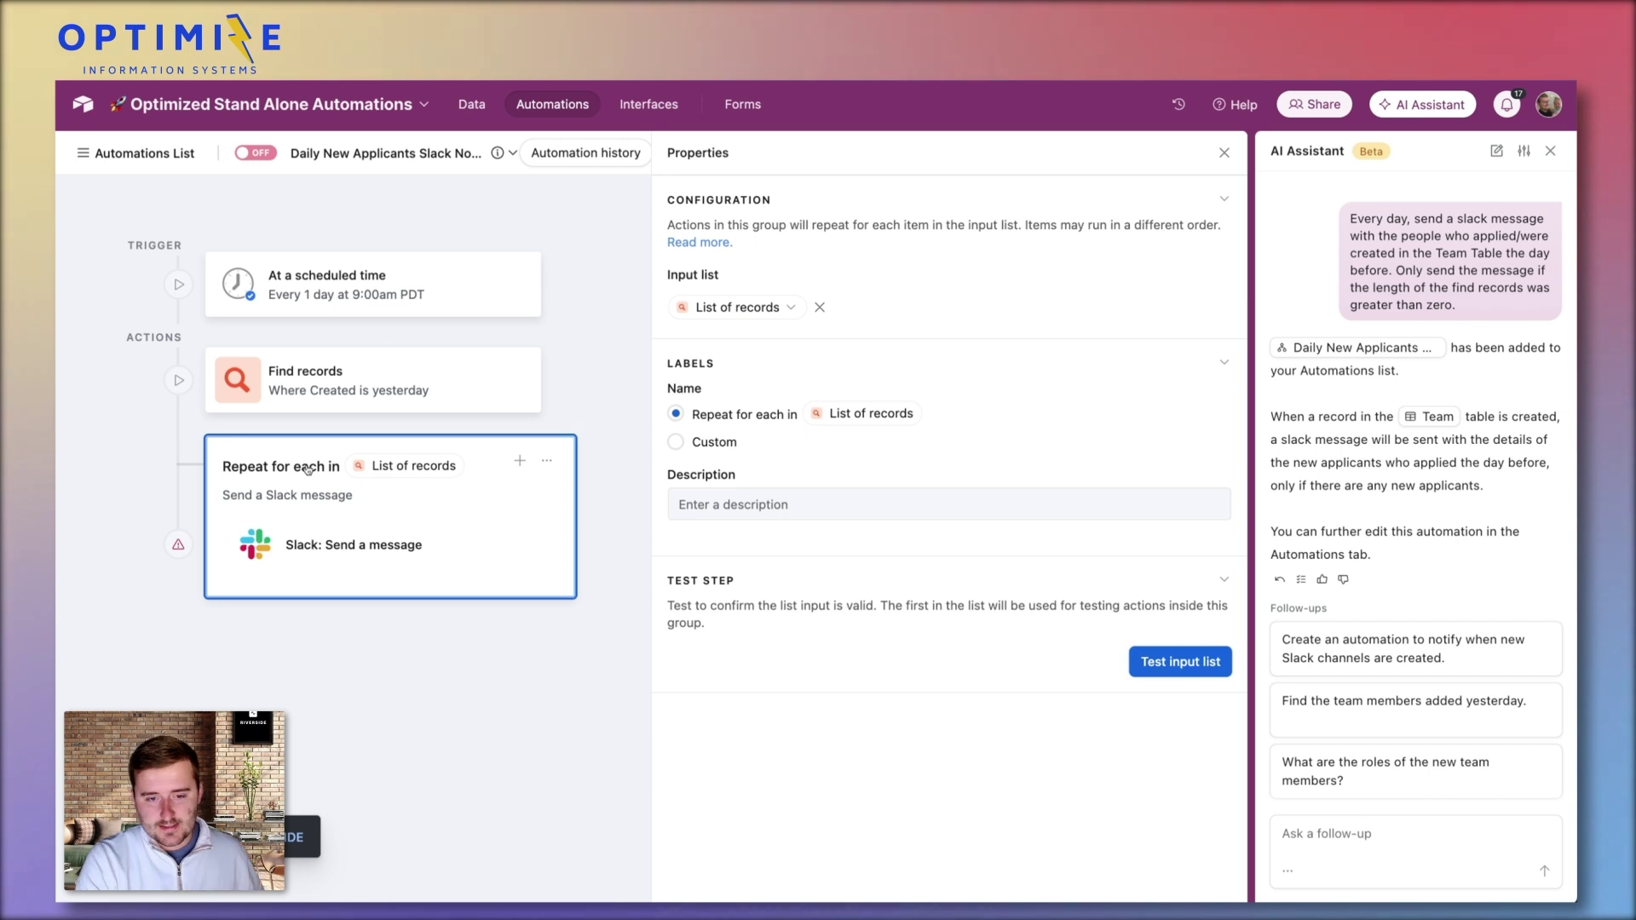
{"action": "left_click", "coordinate": [362, 539]}
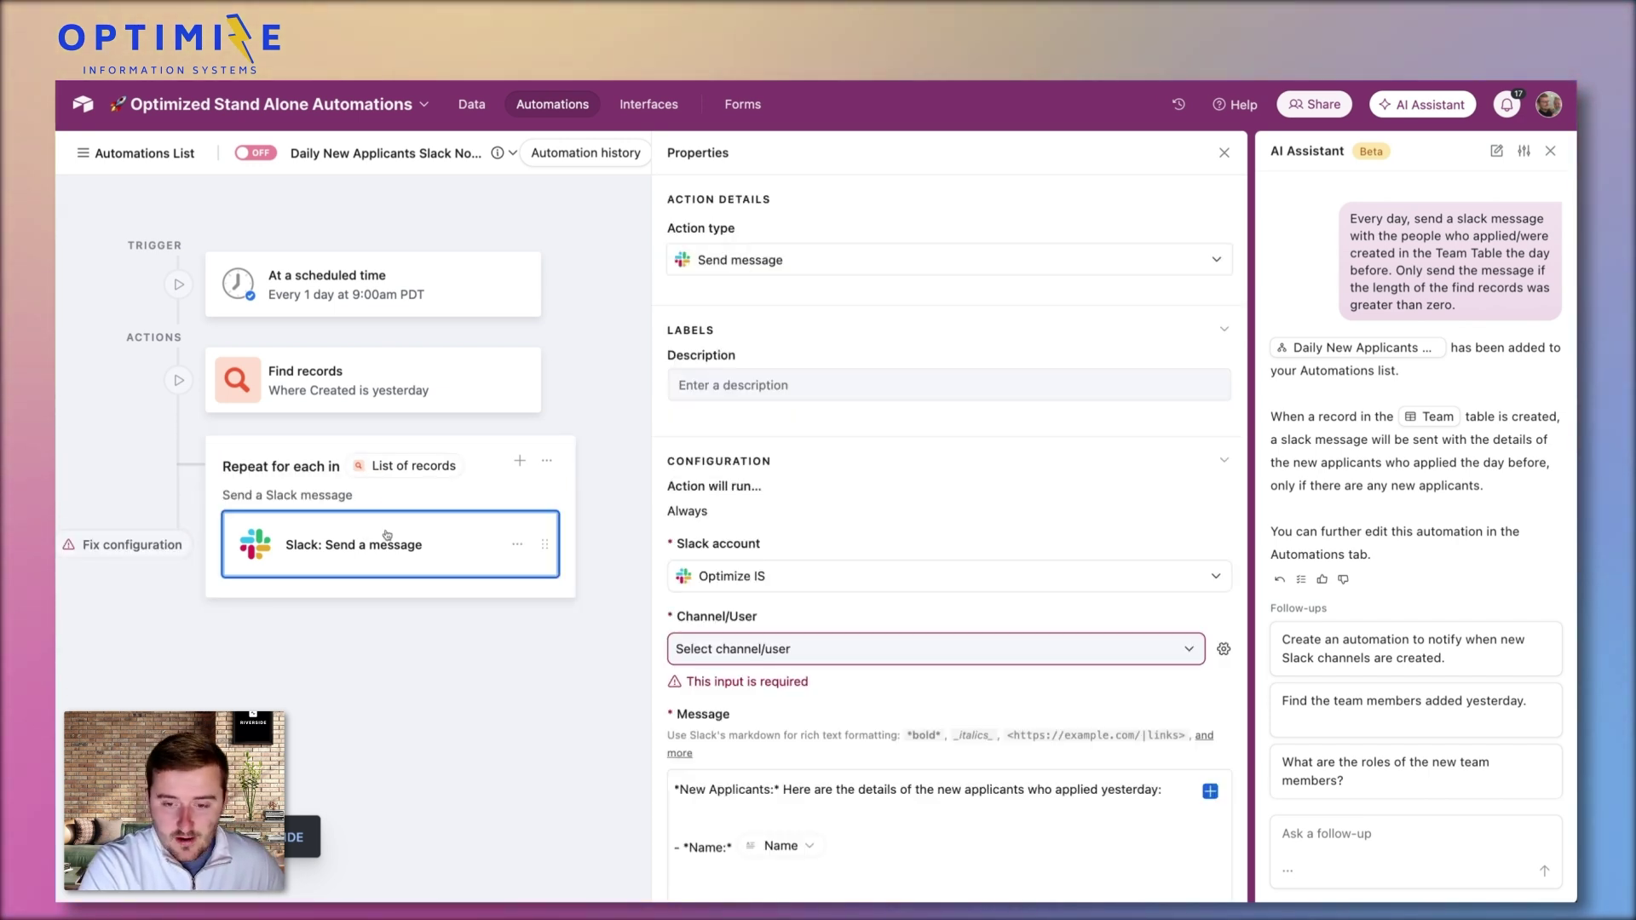
Scroll through the Slack Send message step's channel and message properties
{"action": "scroll", "coordinate": [904, 596], "scroll_direction": "down", "scroll_amount": 4}
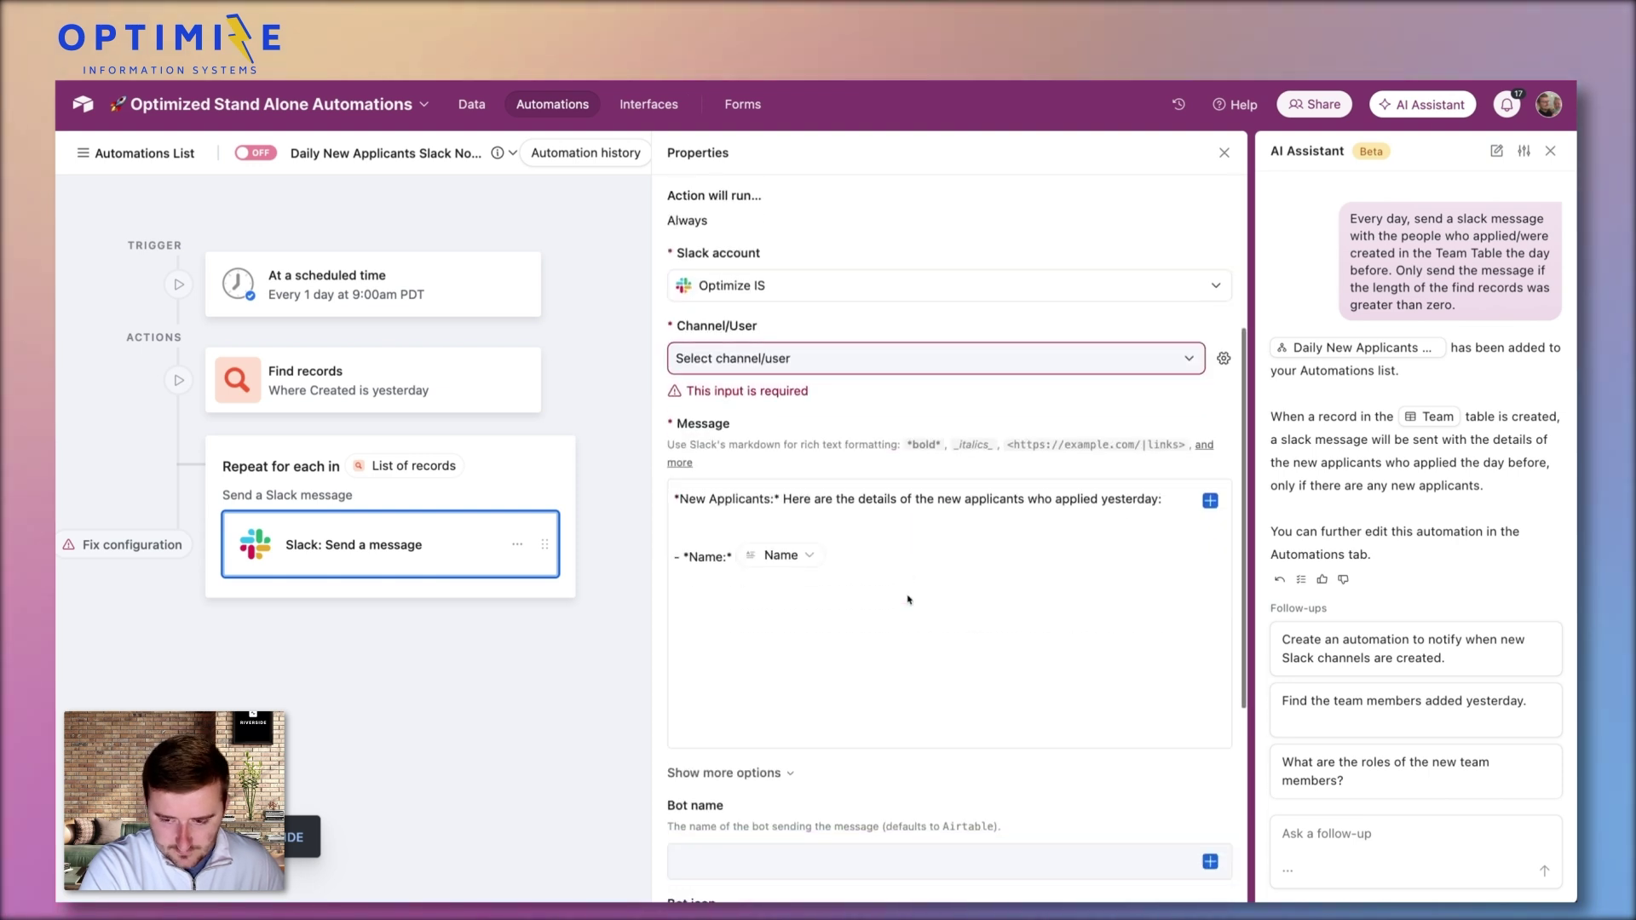
{"action": "scroll", "coordinate": [907, 596], "scroll_direction": "up", "scroll_amount": 2}
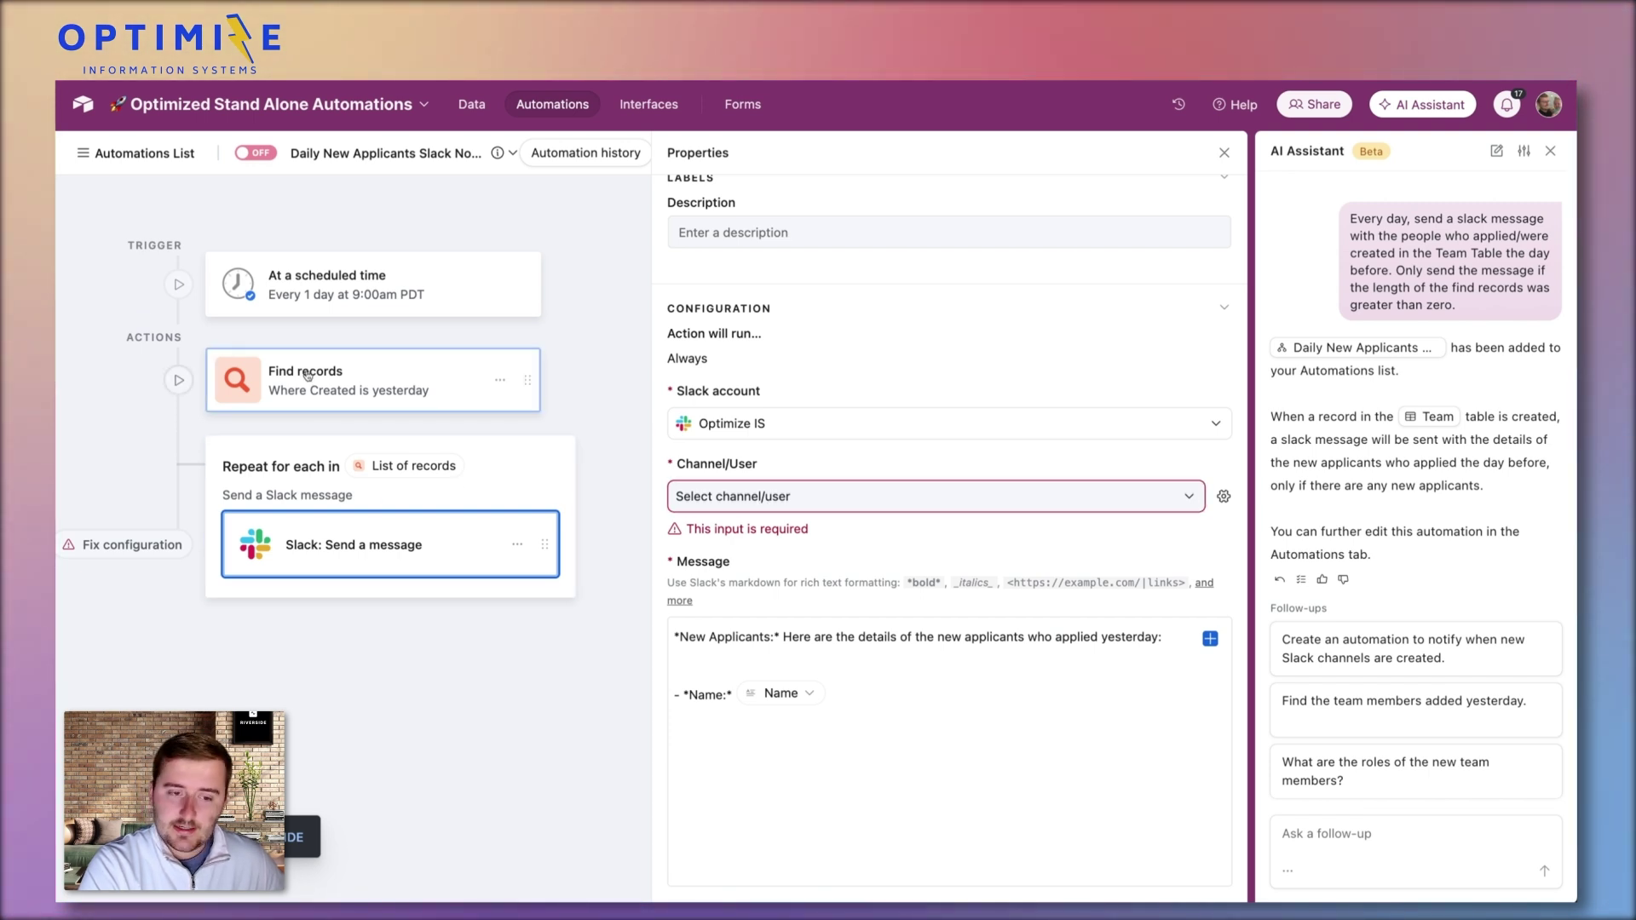
Drag the Slack step out of the repeat-for-each group and delete the emptied group
{"action": "left_click", "coordinate": [307, 375]}
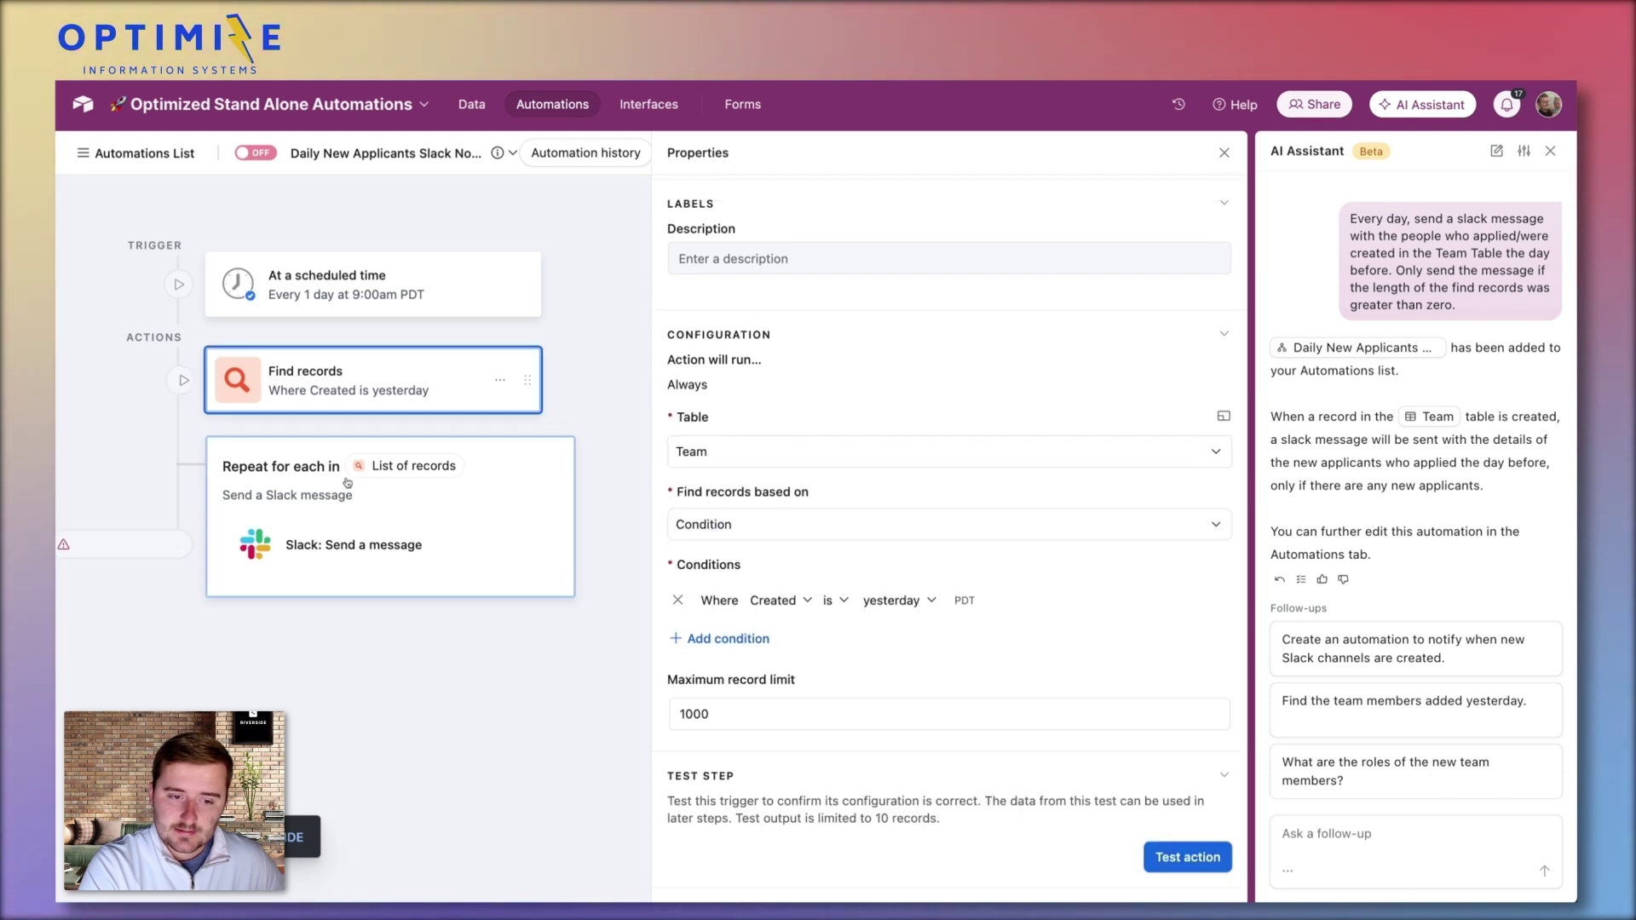
{"action": "left_click_drag", "start_coordinate": [542, 550], "coordinate": [532, 495]}
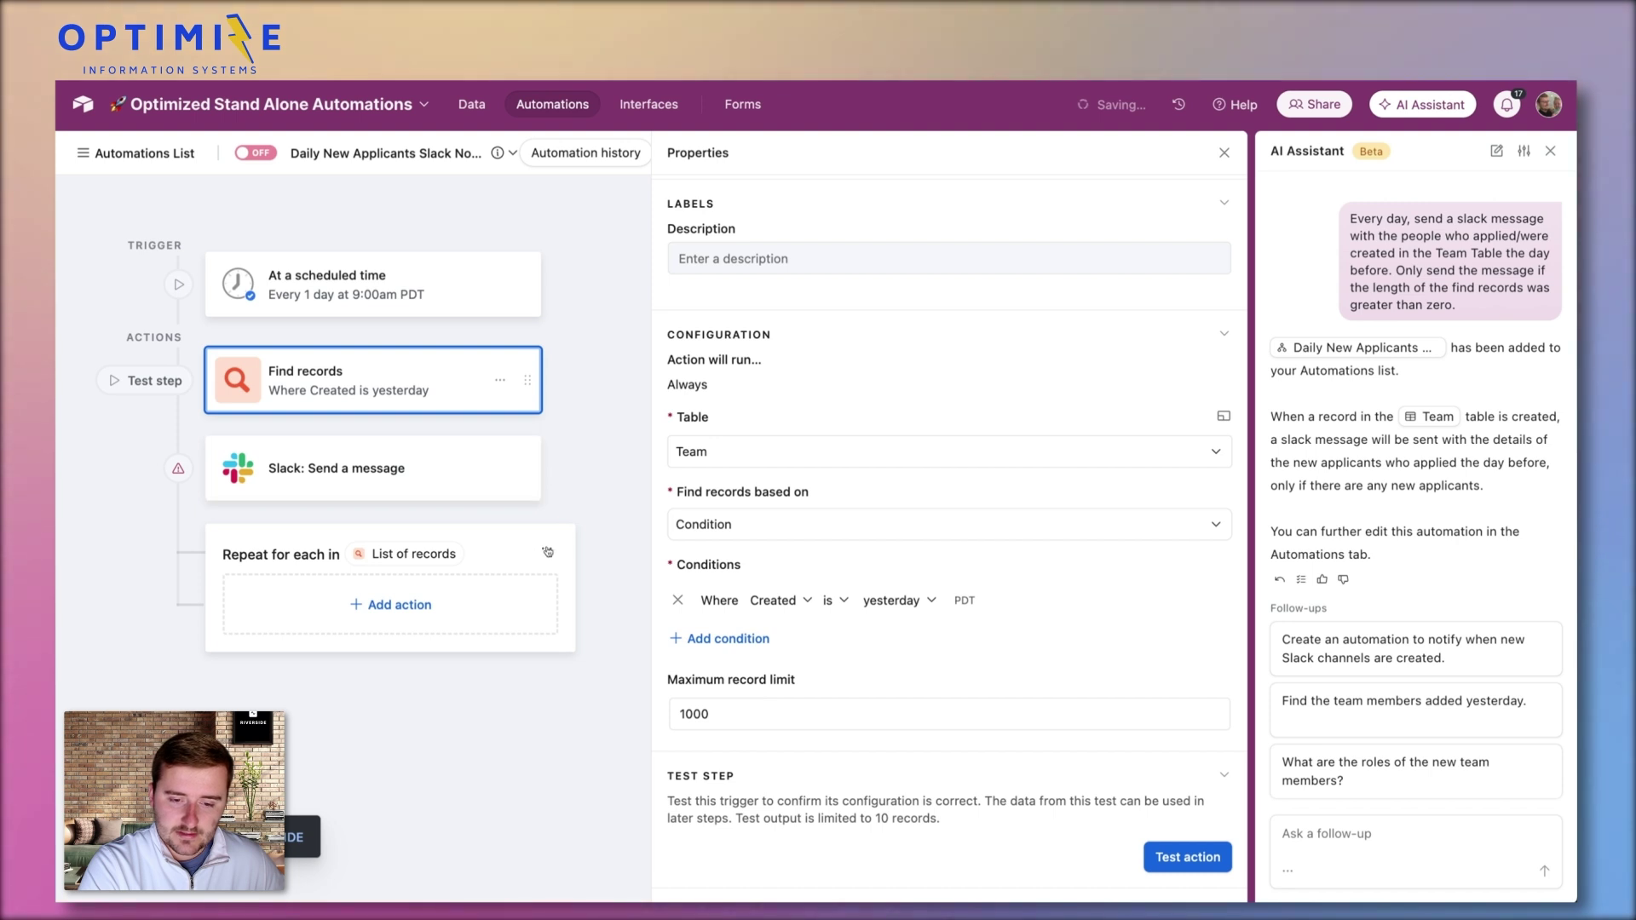
{"action": "left_click", "coordinate": [547, 551]}
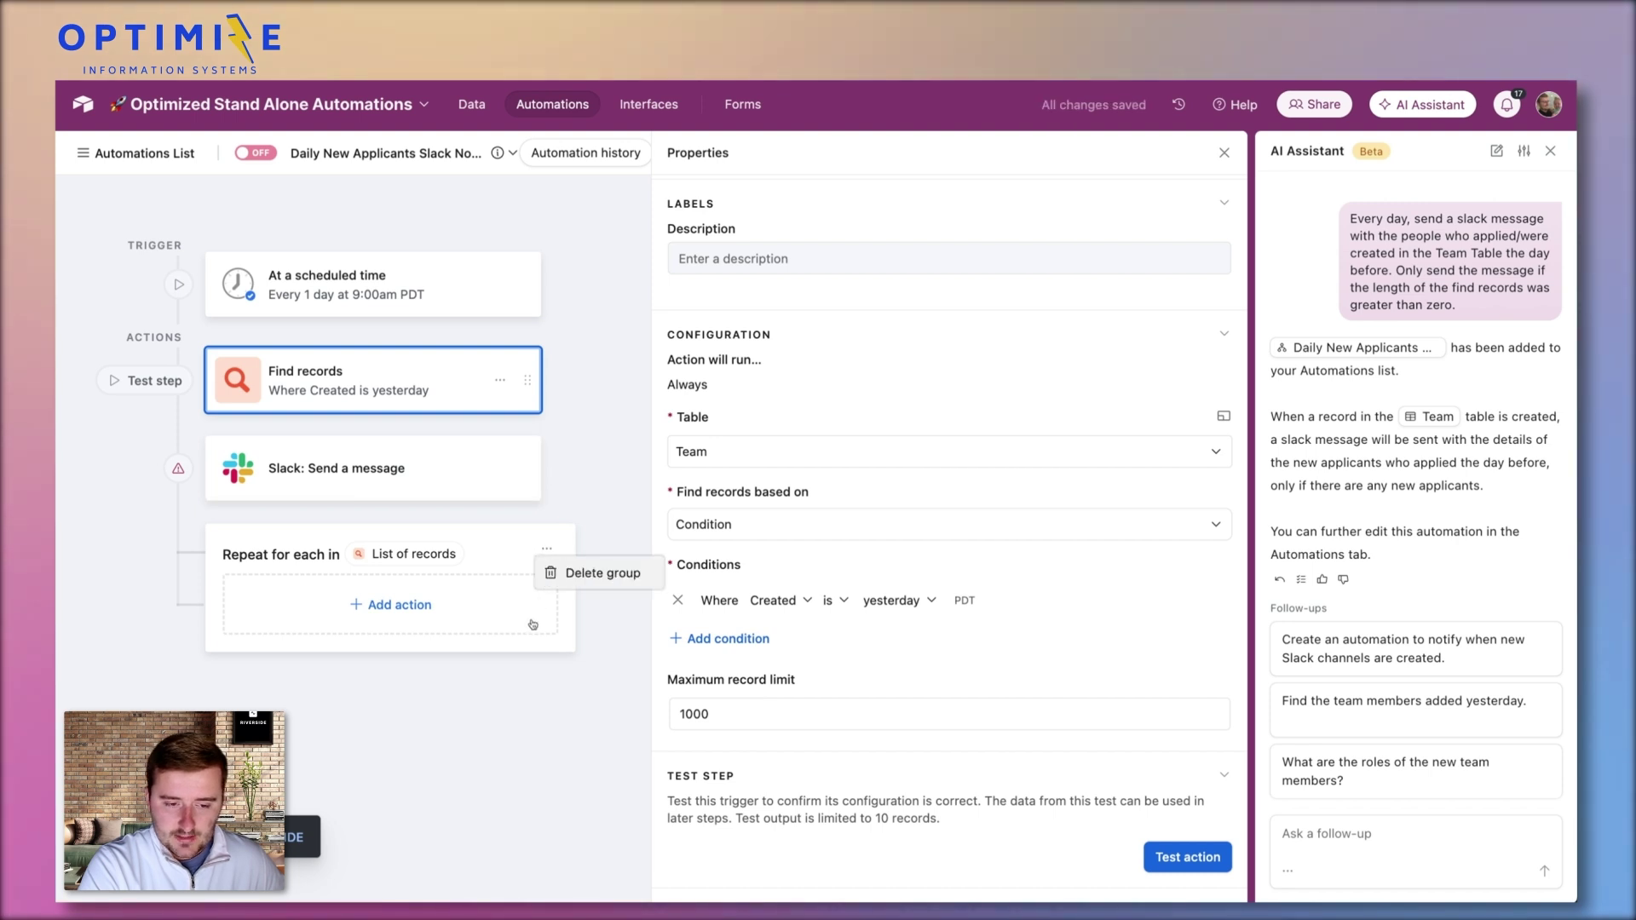
{"action": "left_click", "coordinate": [580, 575]}
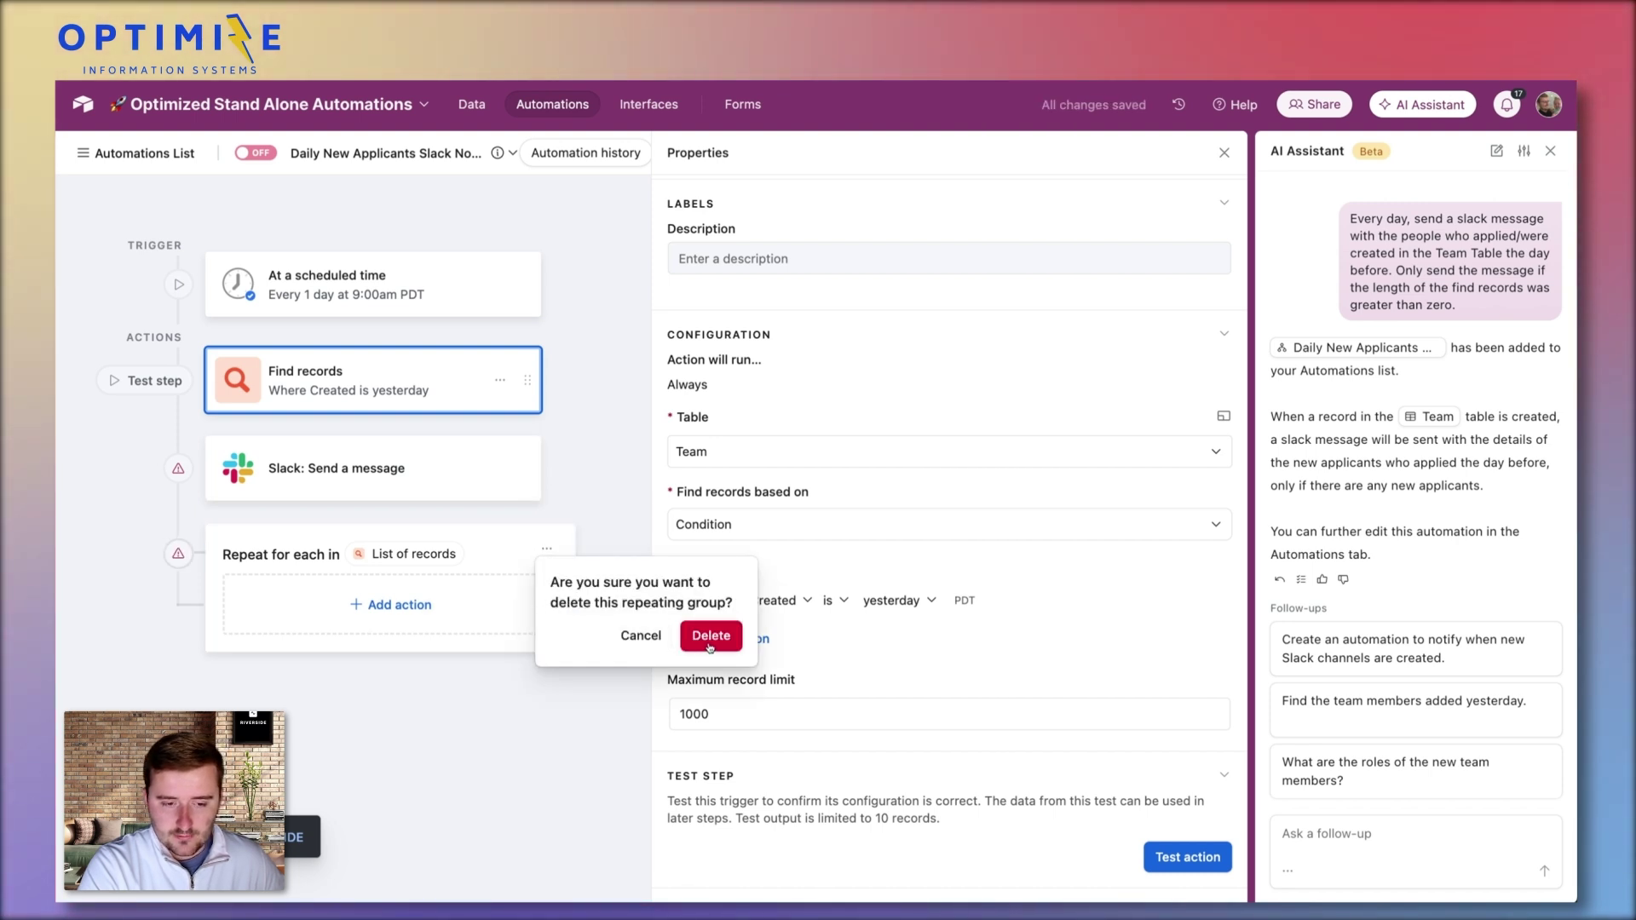
{"action": "left_click", "coordinate": [640, 636]}
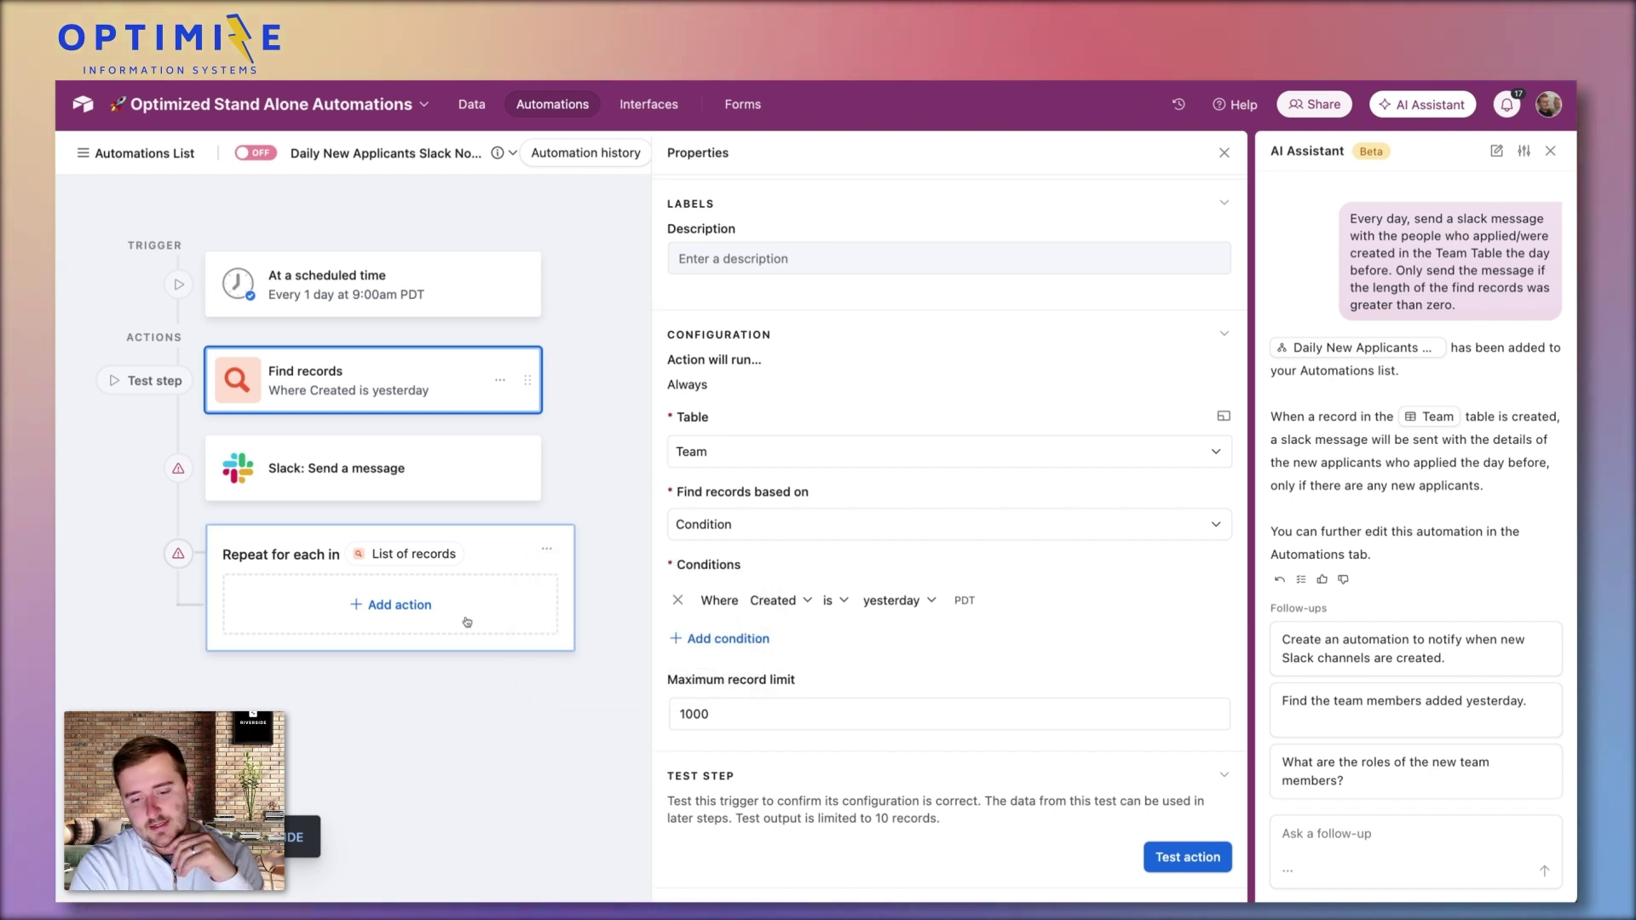
{"action": "left_click", "coordinate": [354, 587]}
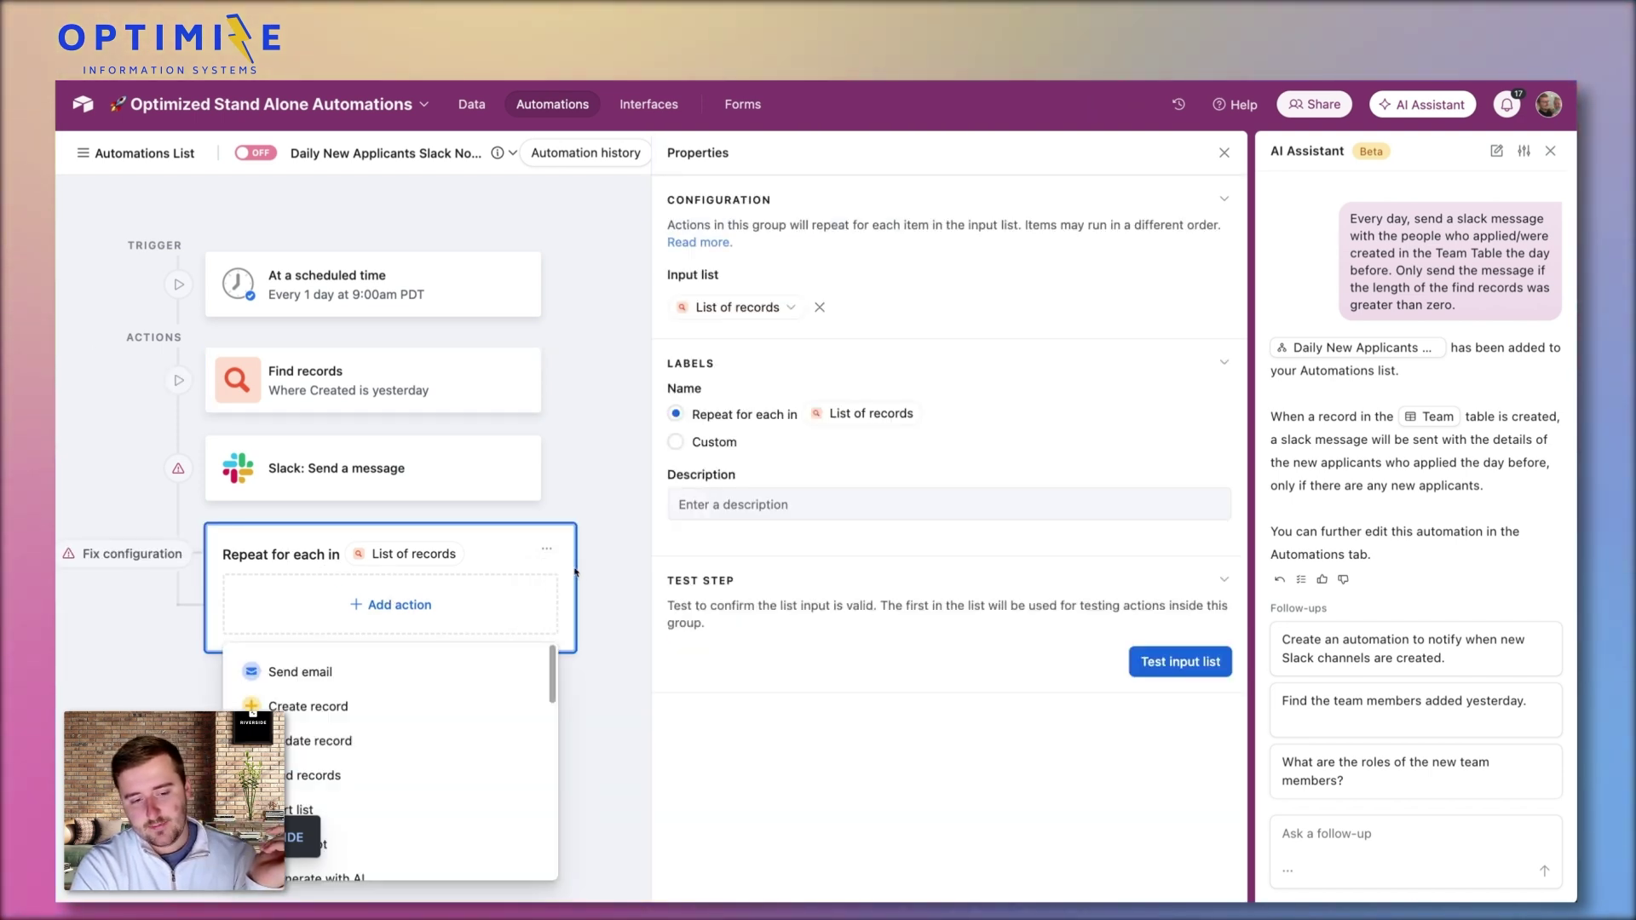
{"action": "left_click", "coordinate": [546, 549]}
{"action": "left_click", "coordinate": [586, 573]}
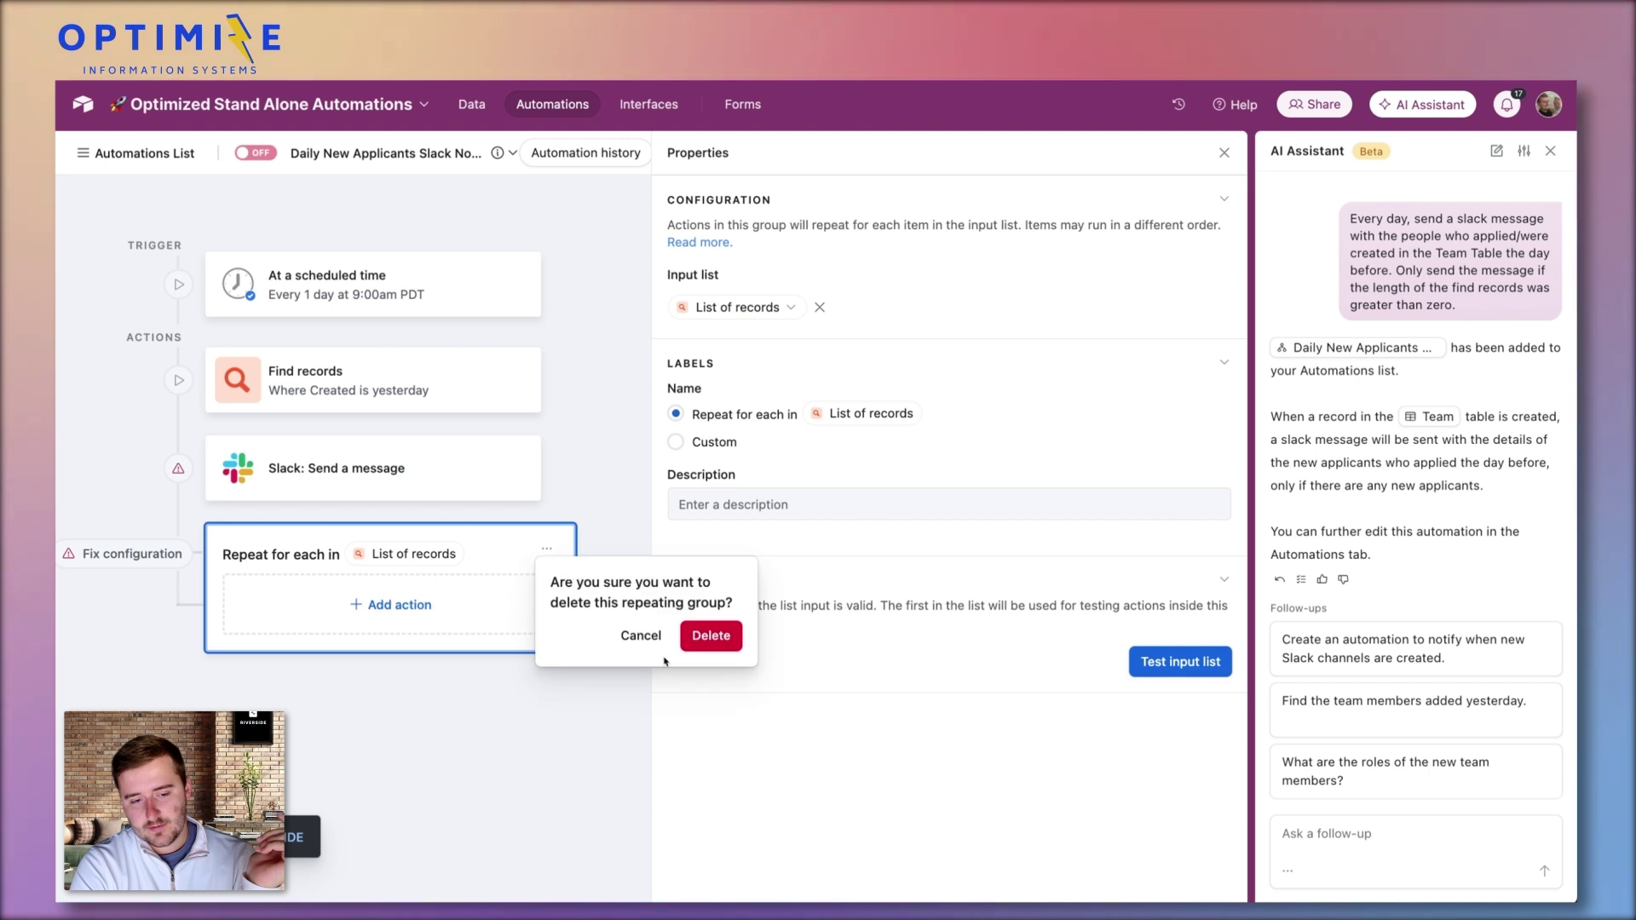
{"action": "left_click", "coordinate": [705, 638]}
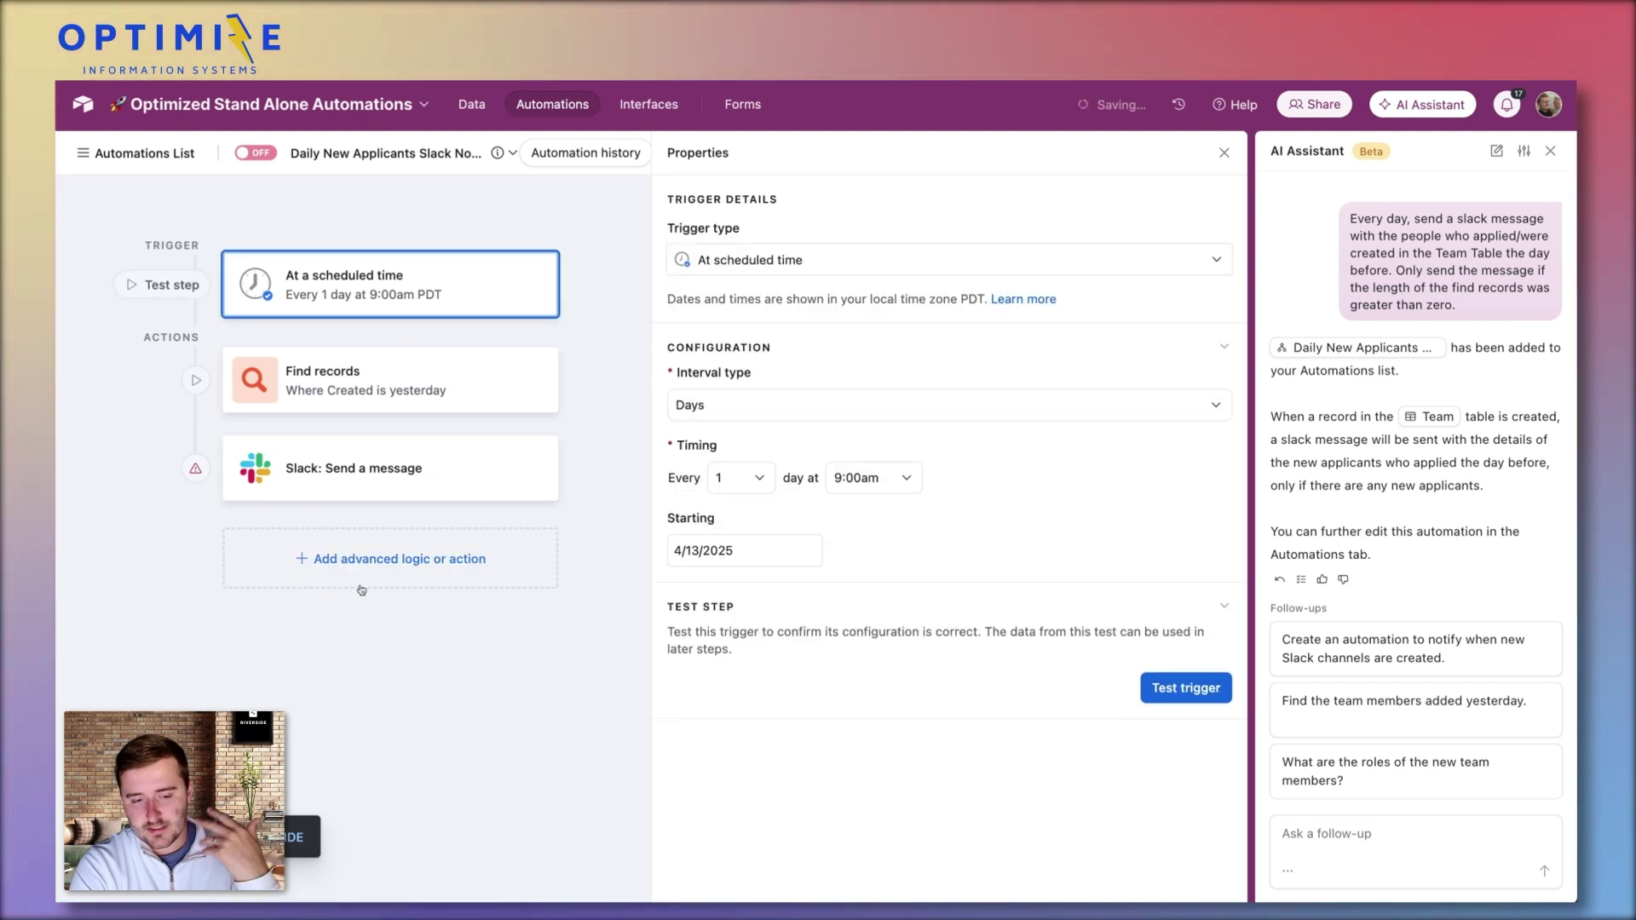
{"action": "left_click", "coordinate": [363, 574]}
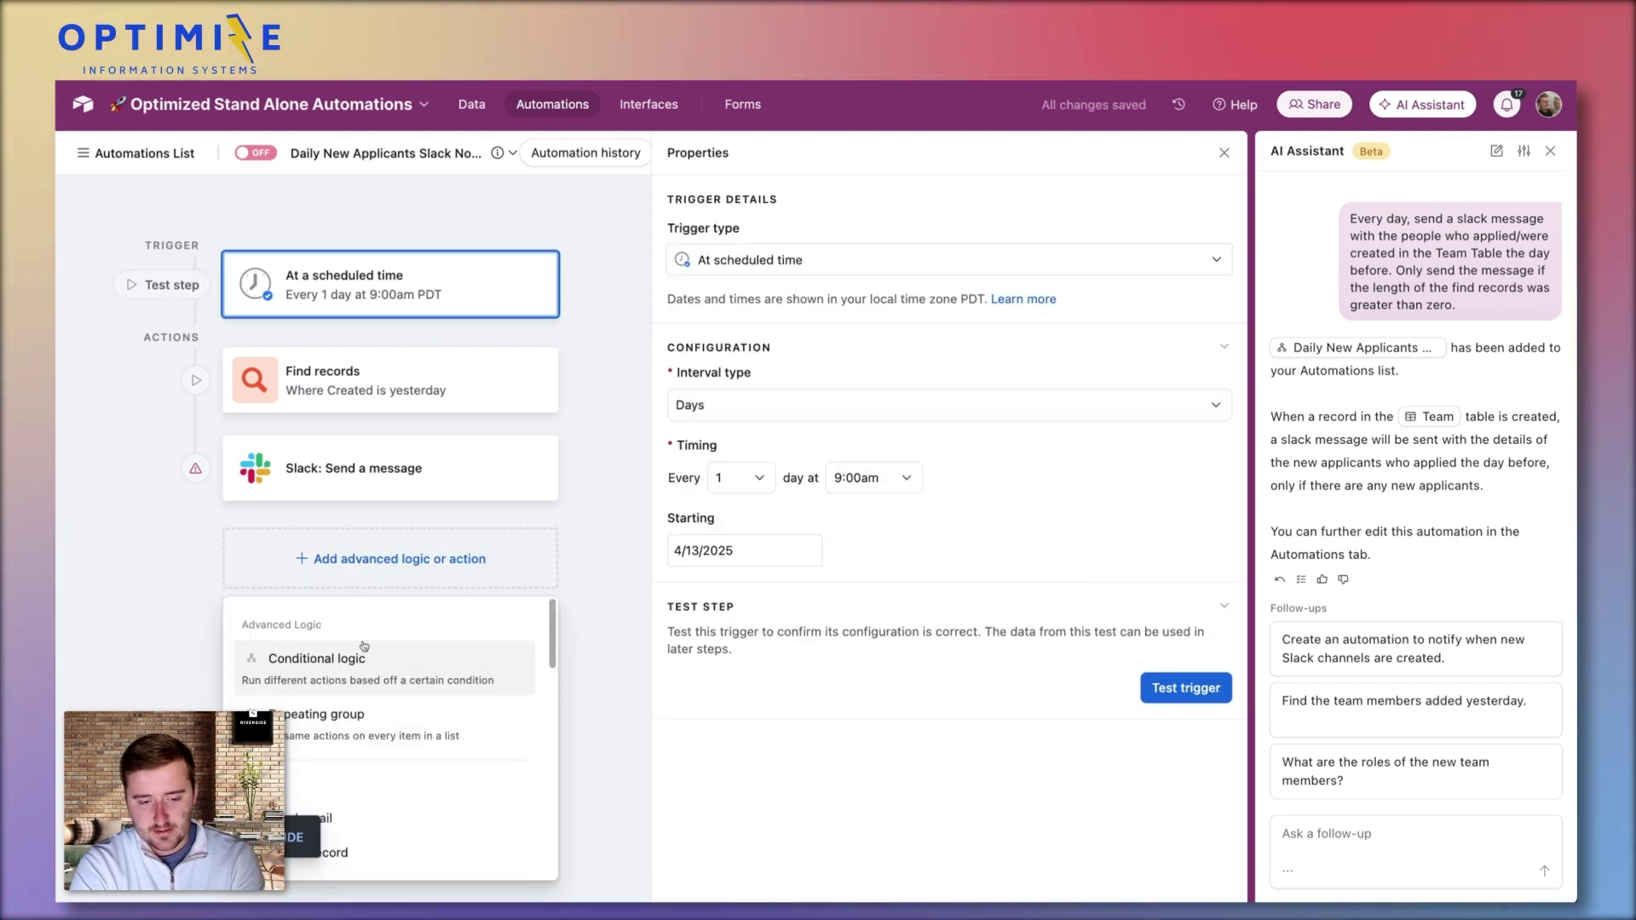
Put the Slack step in a conditional group running only when Find records length > 0
{"action": "left_click", "coordinate": [333, 677]}
{"action": "left_click_drag", "start_coordinate": [536, 649], "coordinate": [397, 599]}
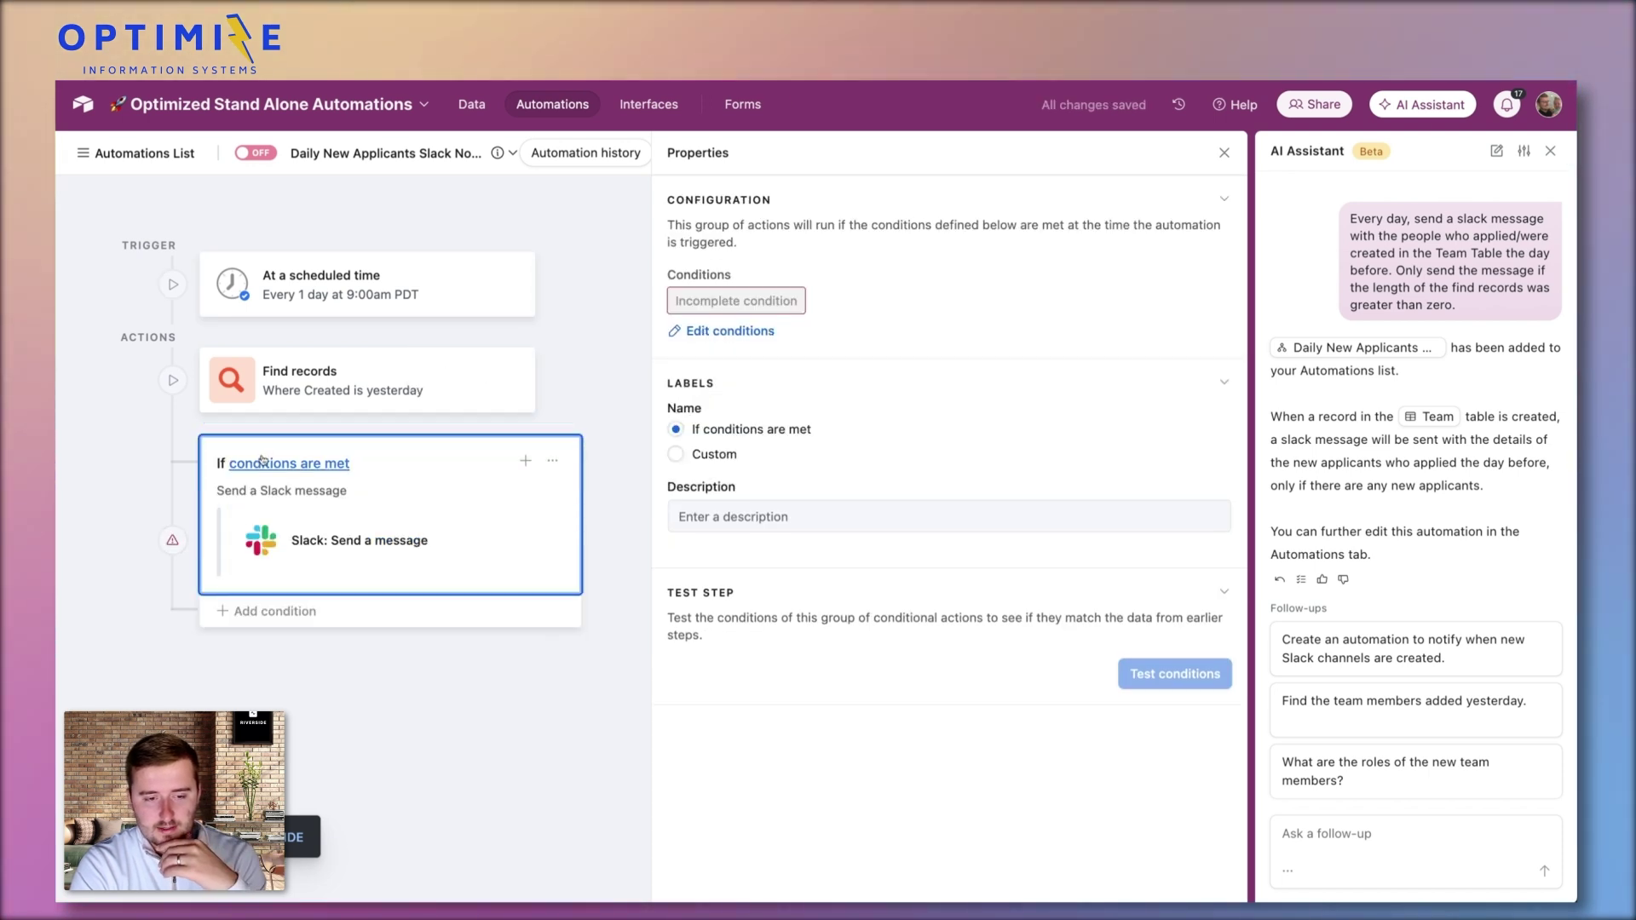
{"action": "left_click", "coordinate": [287, 463]}
{"action": "left_click", "coordinate": [610, 410]}
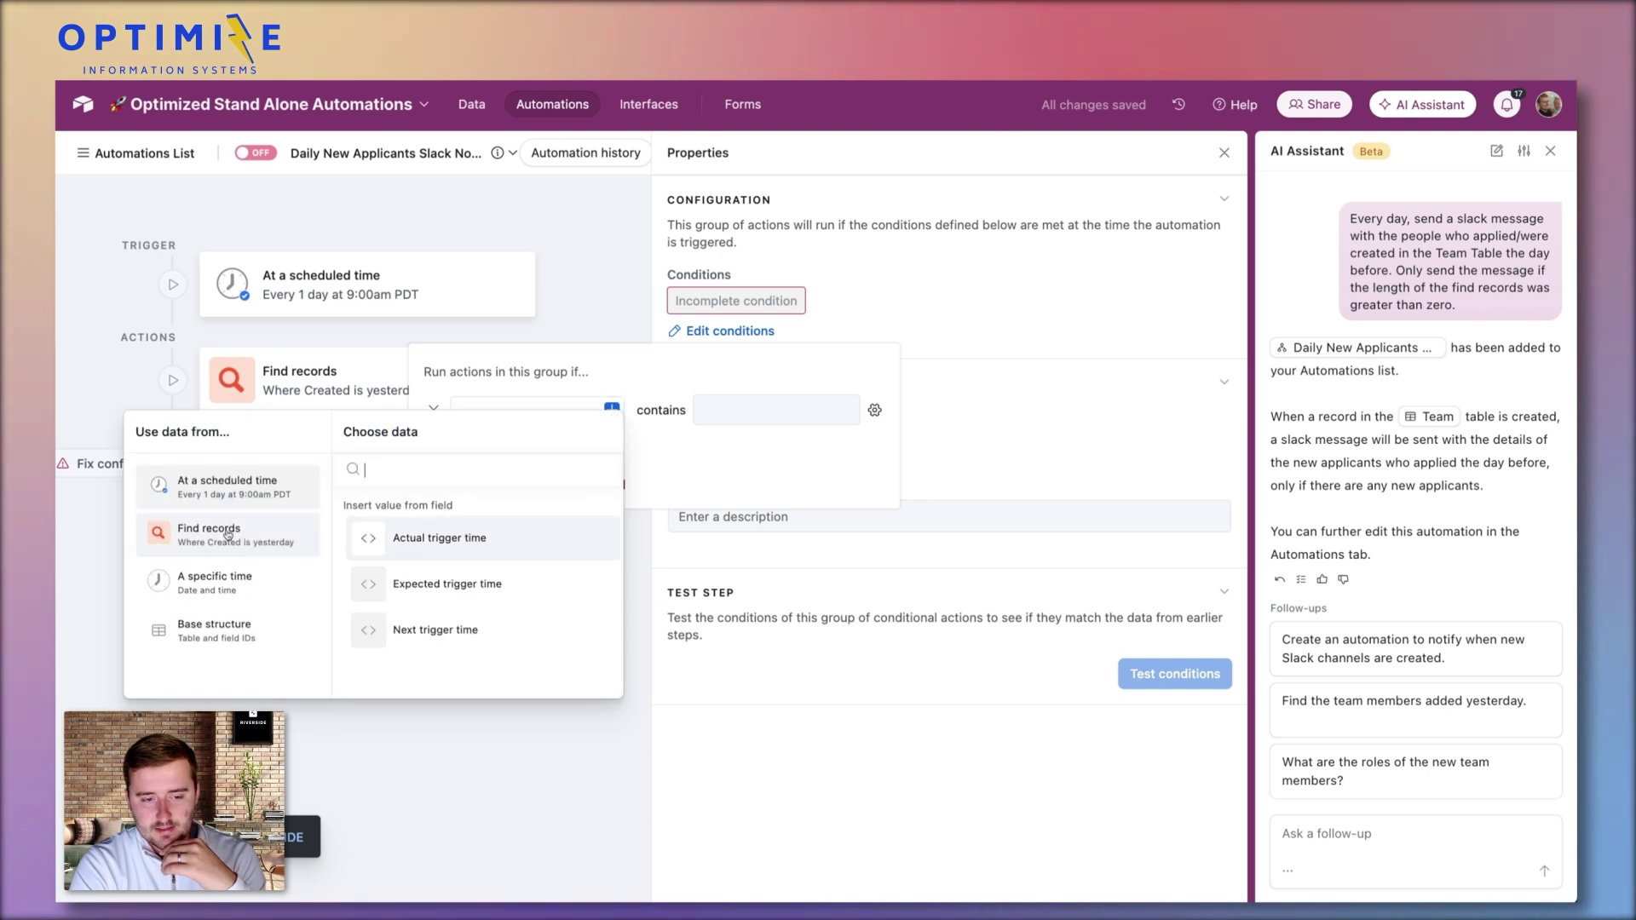
{"action": "left_click", "coordinate": [224, 532]}
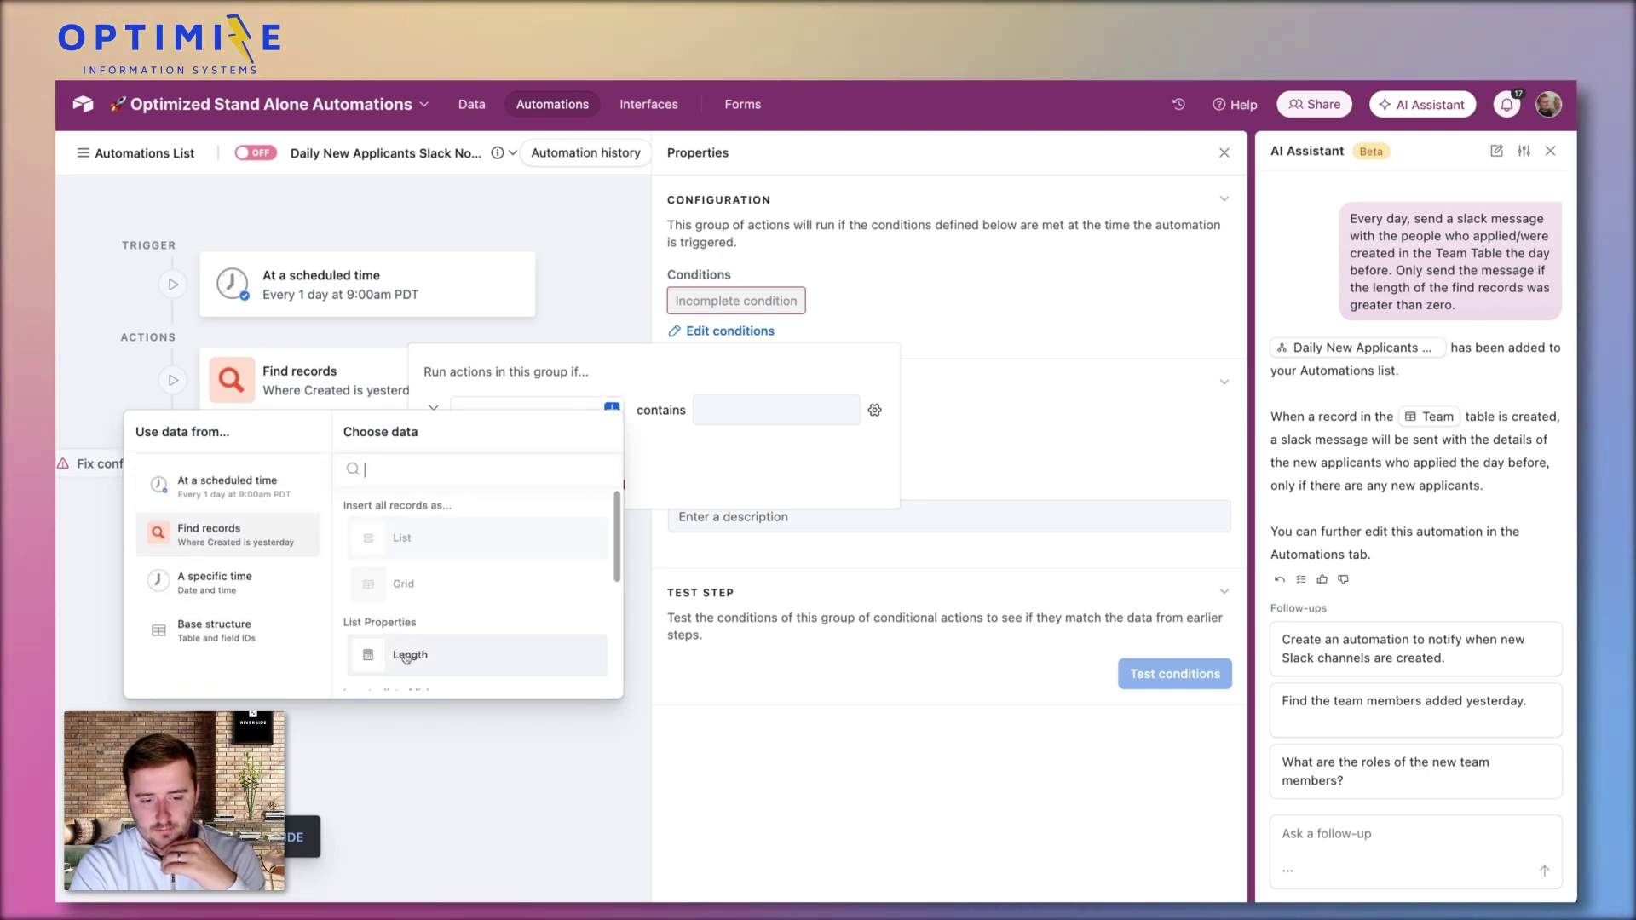
{"action": "left_click", "coordinate": [406, 656]}
{"action": "left_click", "coordinate": [643, 411]}
{"action": "key", "text": "Down"}
{"action": "key", "text": "Down"}
{"action": "key", "text": "Down"}
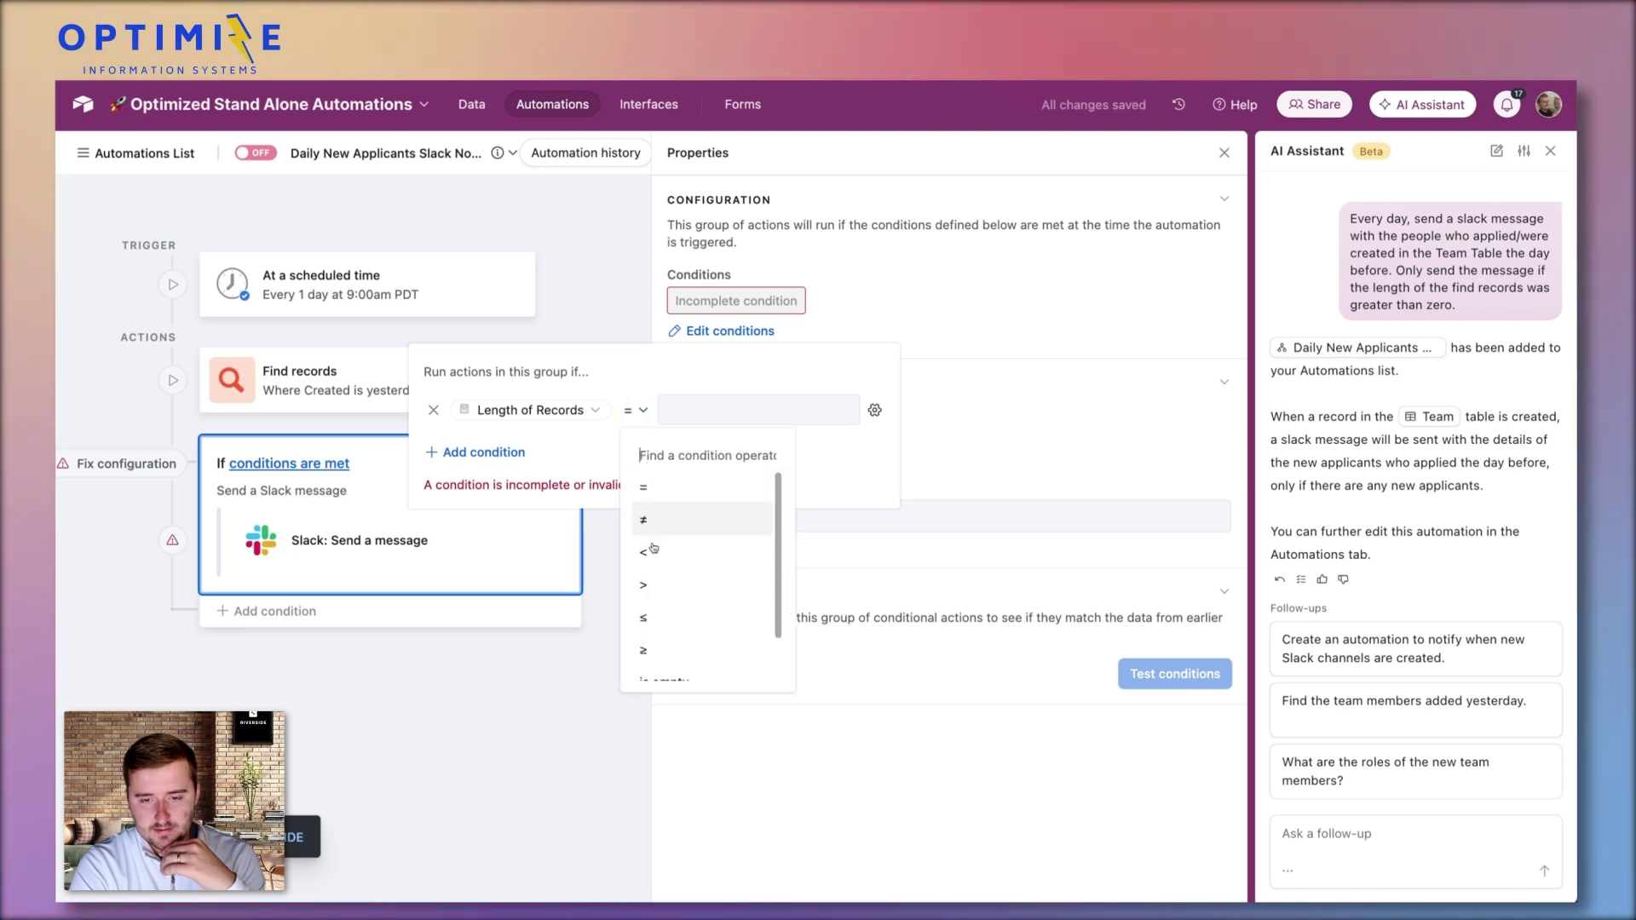
{"action": "key", "text": "Return"}
{"action": "left_click", "coordinate": [702, 417]}
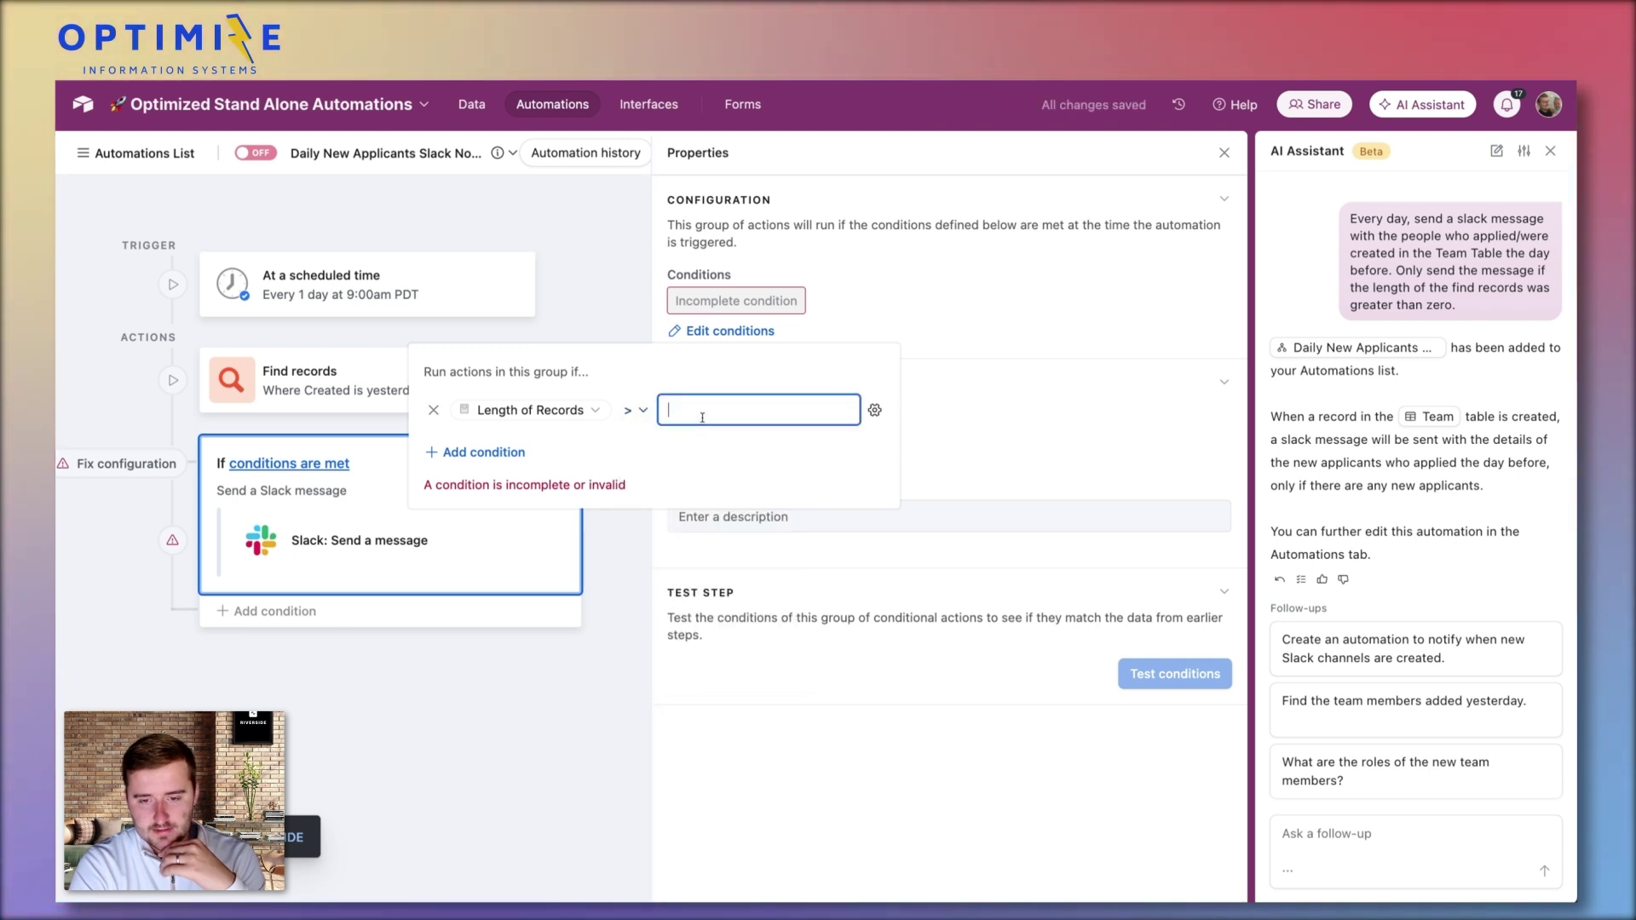
{"action": "type", "text": "0"}
{"action": "left_click", "coordinate": [396, 542]}
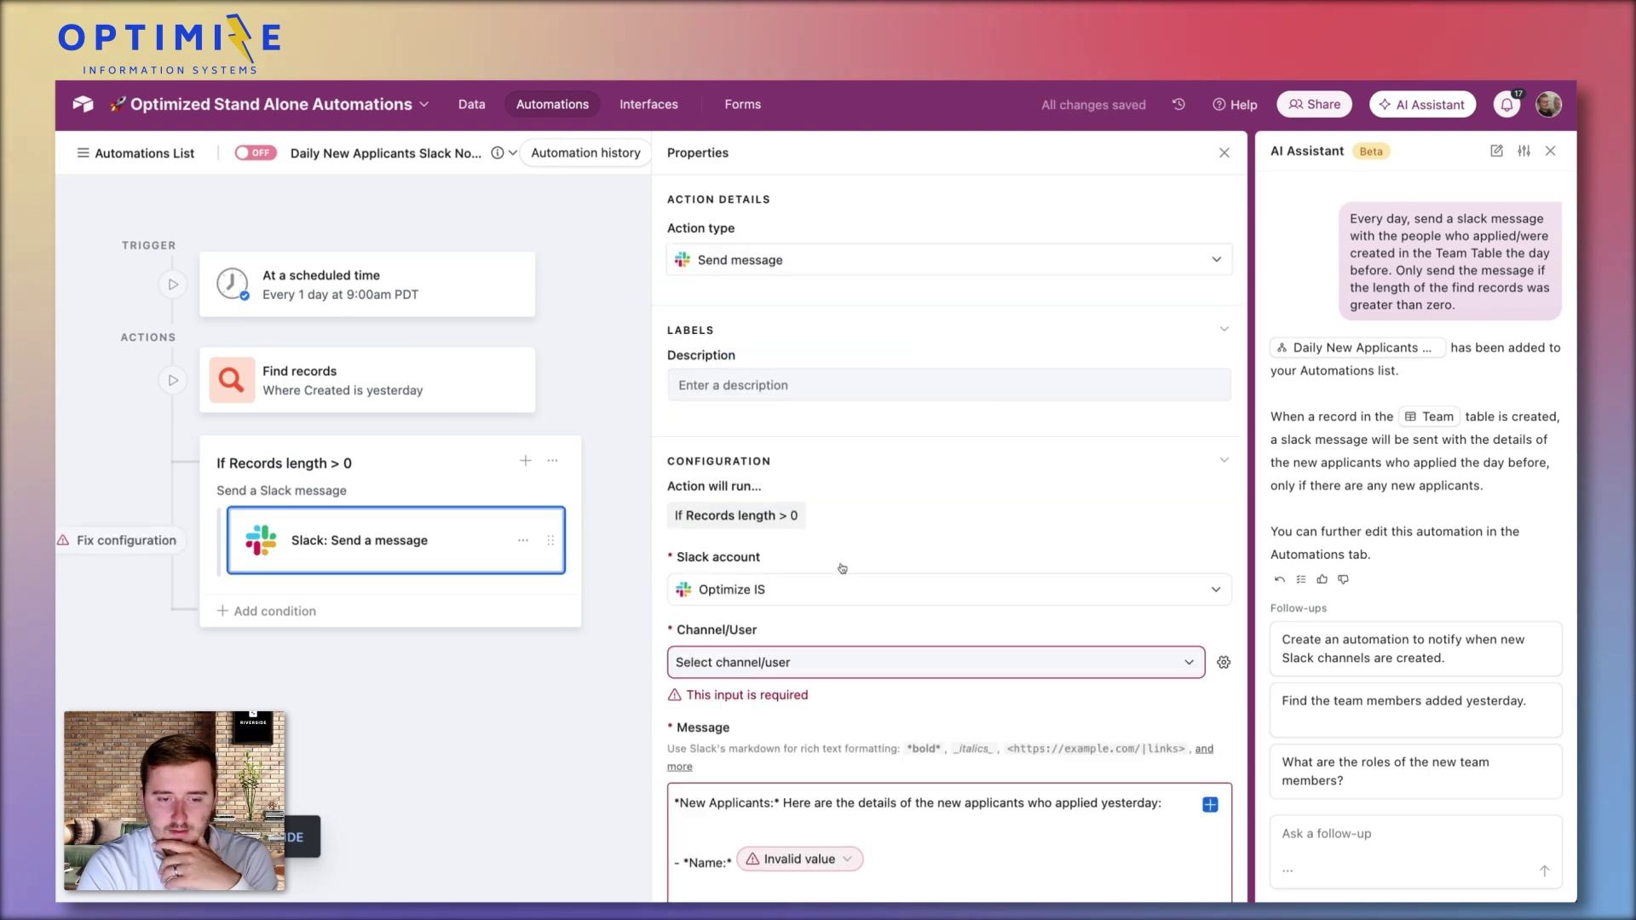
Replace the message's invalid Name token with the List of 'Name' field values from Find records
{"action": "left_click", "coordinate": [374, 381]}
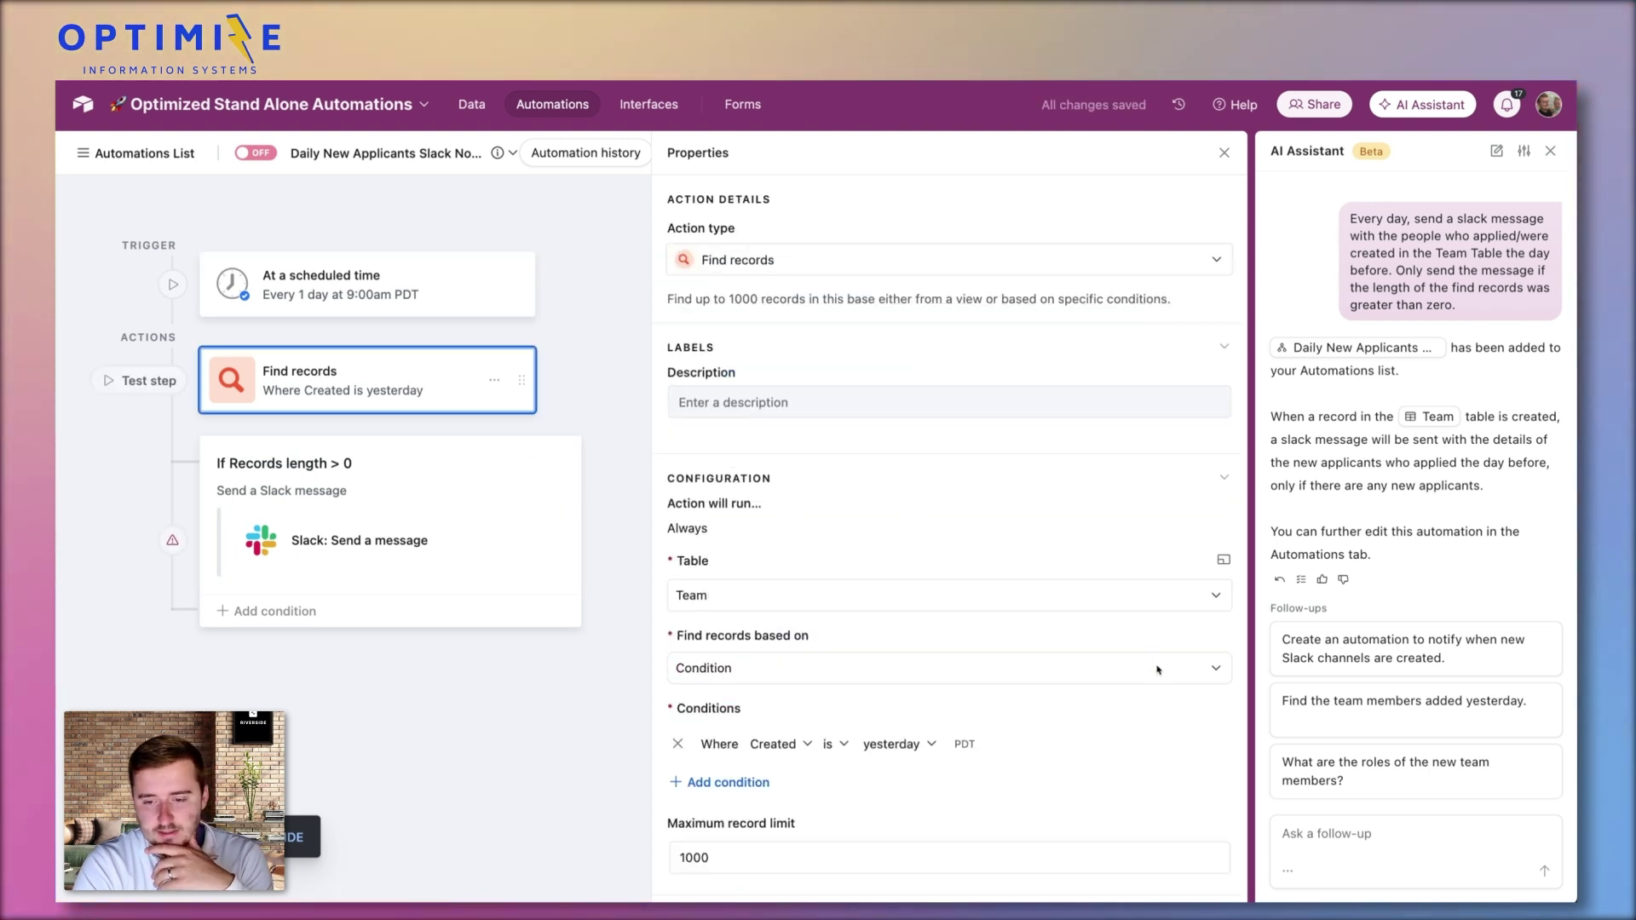
{"action": "scroll", "coordinate": [1157, 671], "scroll_direction": "down", "scroll_amount": 2}
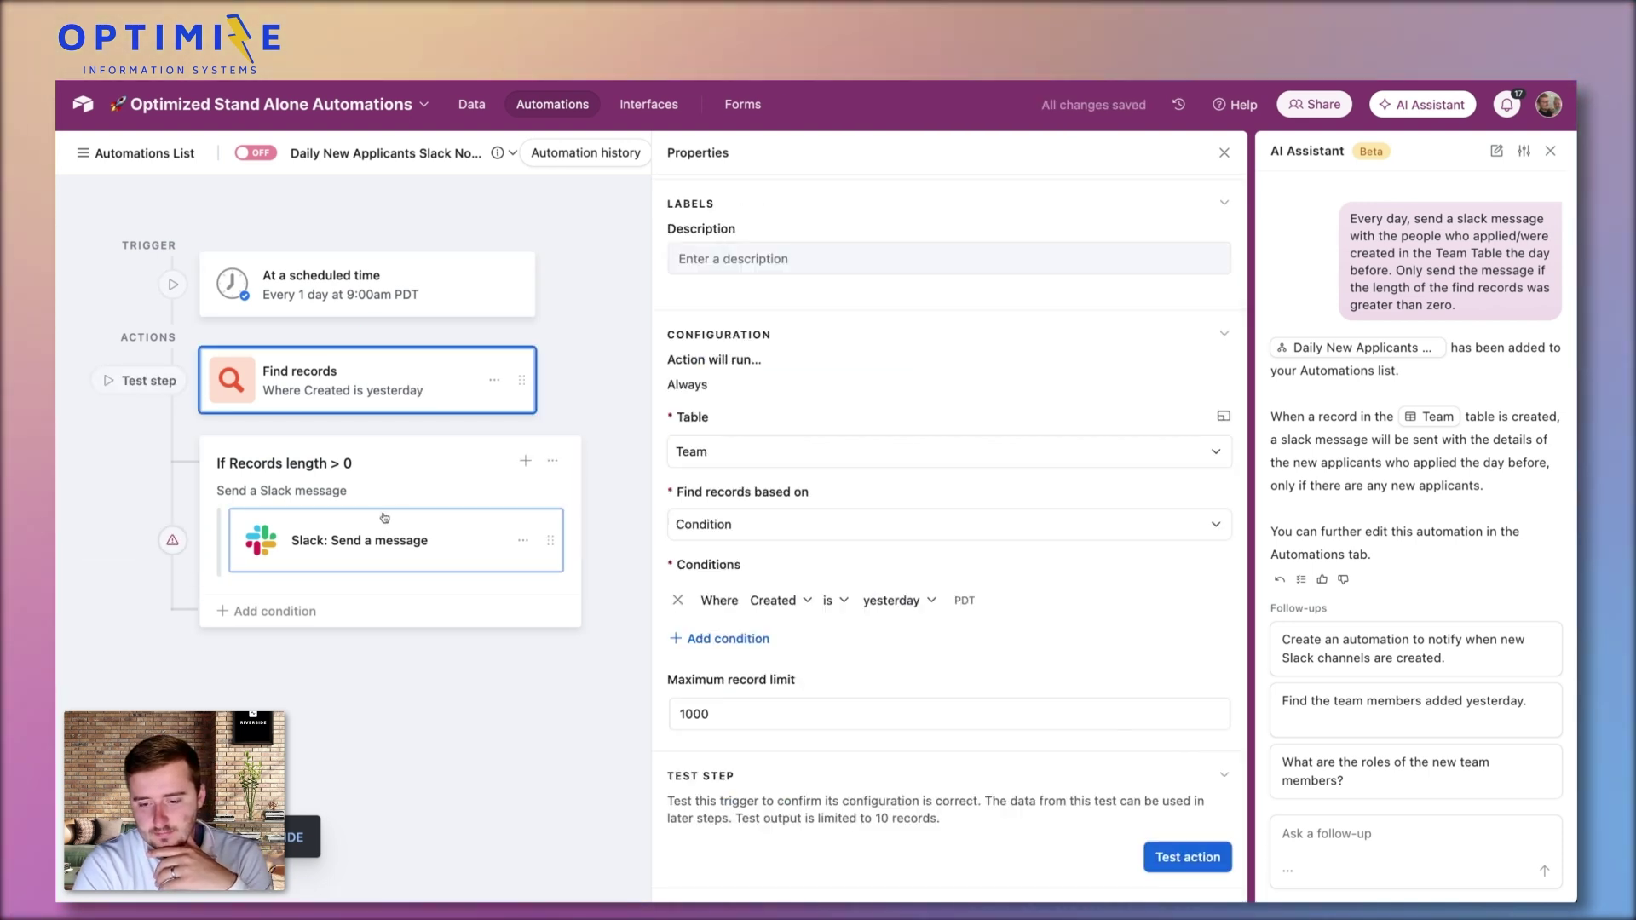
{"action": "left_click", "coordinate": [379, 538]}
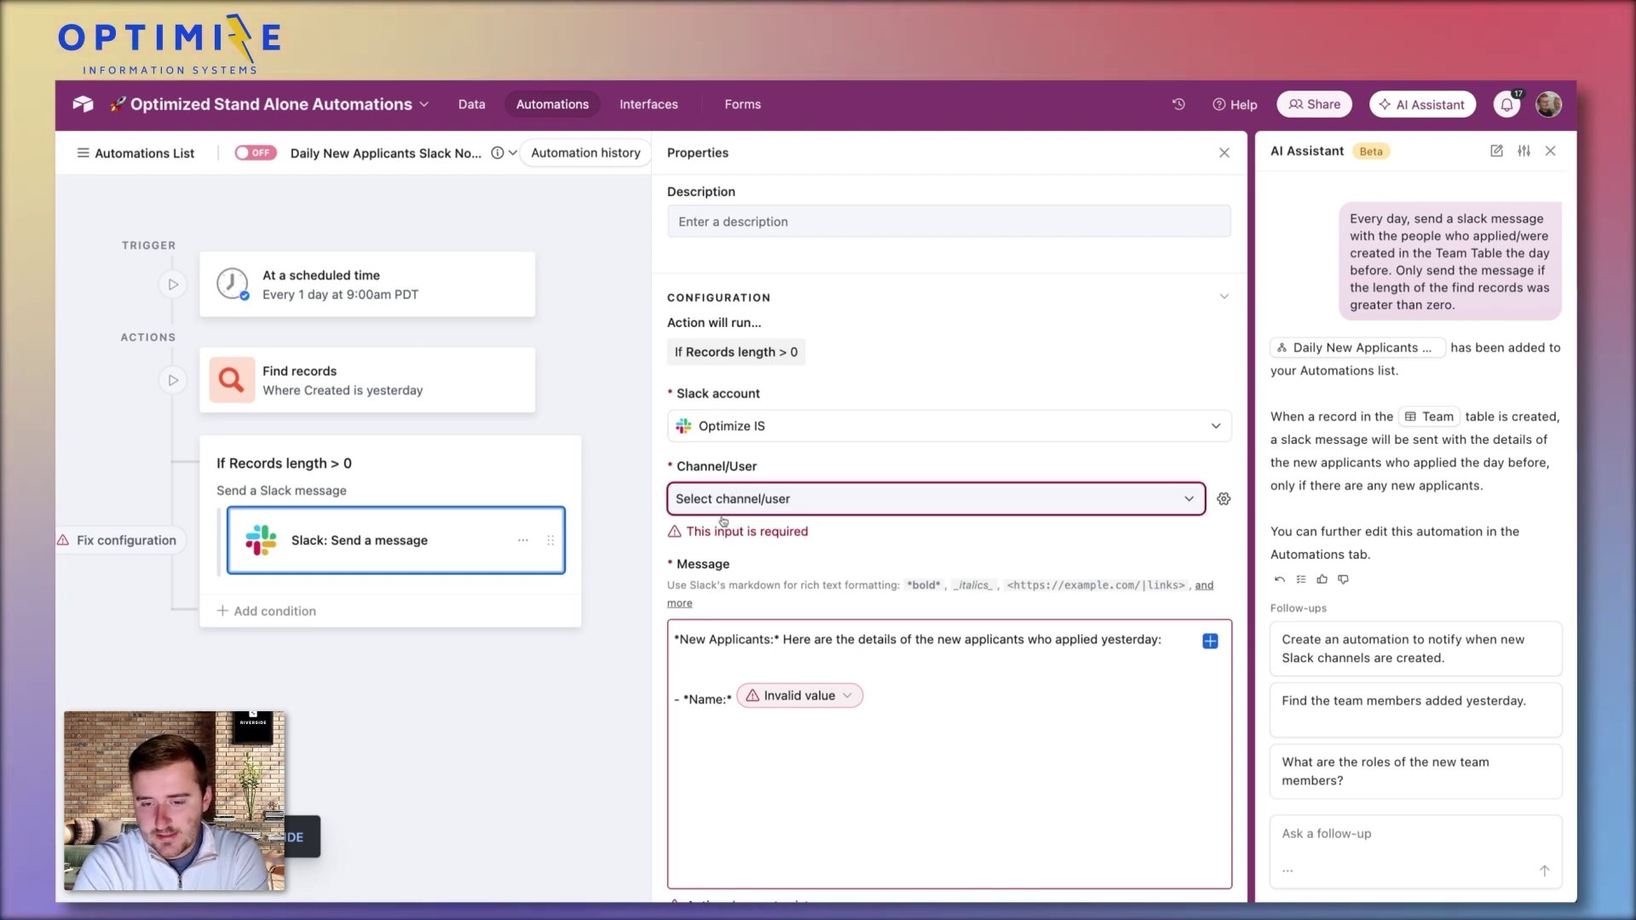
{"action": "scroll", "coordinate": [861, 608], "scroll_direction": "down", "scroll_amount": 2}
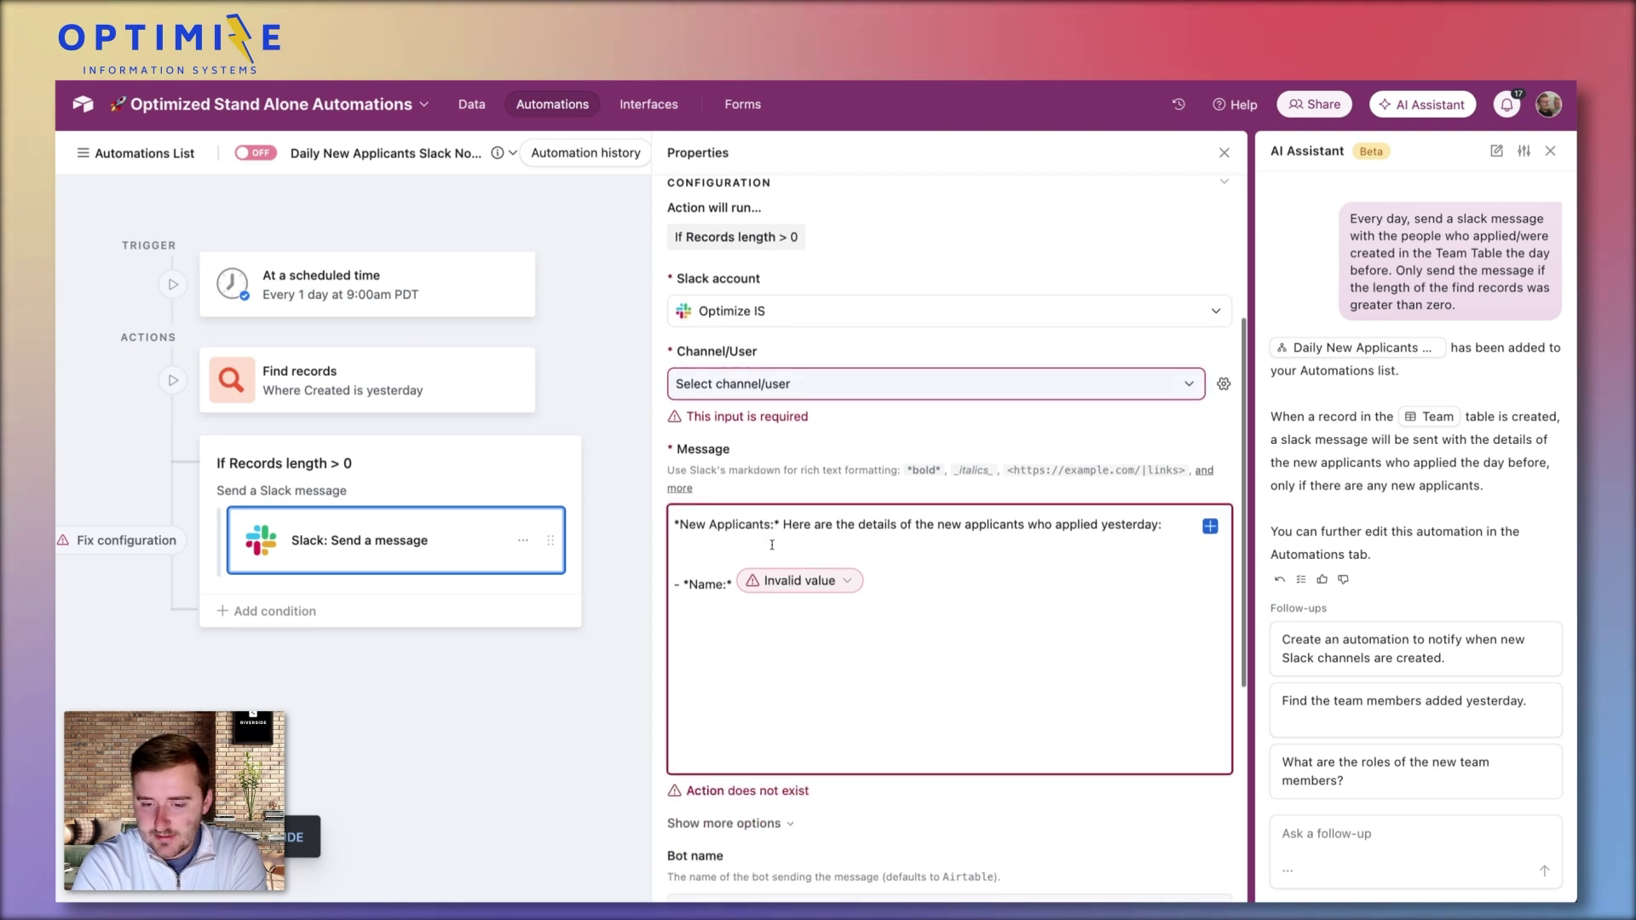
{"action": "left_click", "coordinate": [820, 584]}
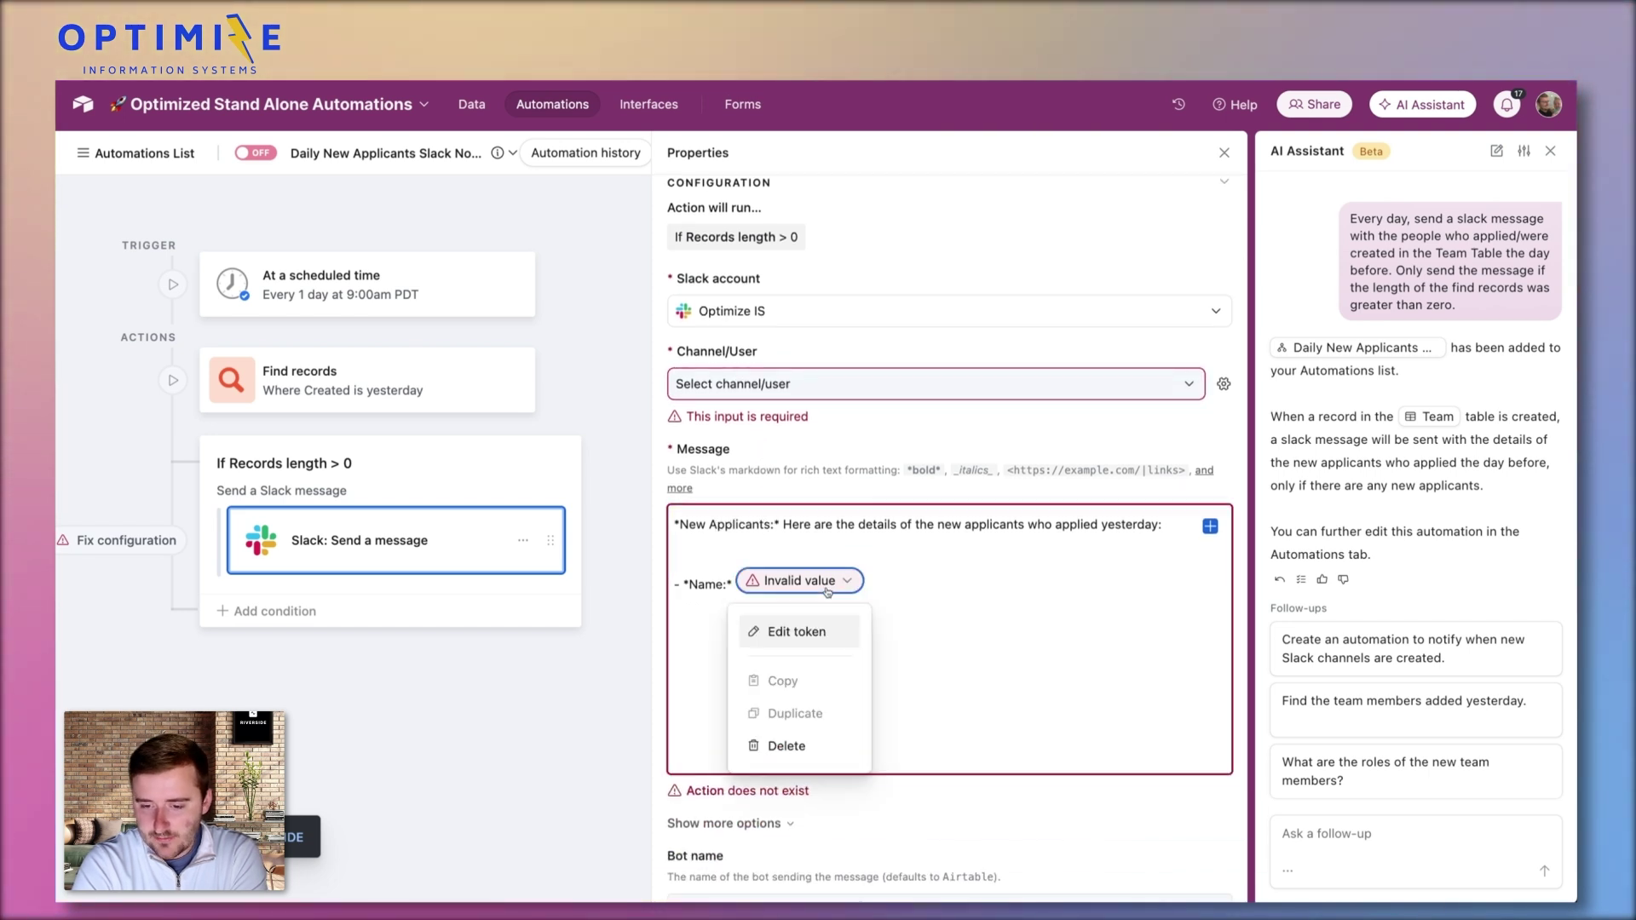
{"action": "left_click", "coordinate": [799, 633]}
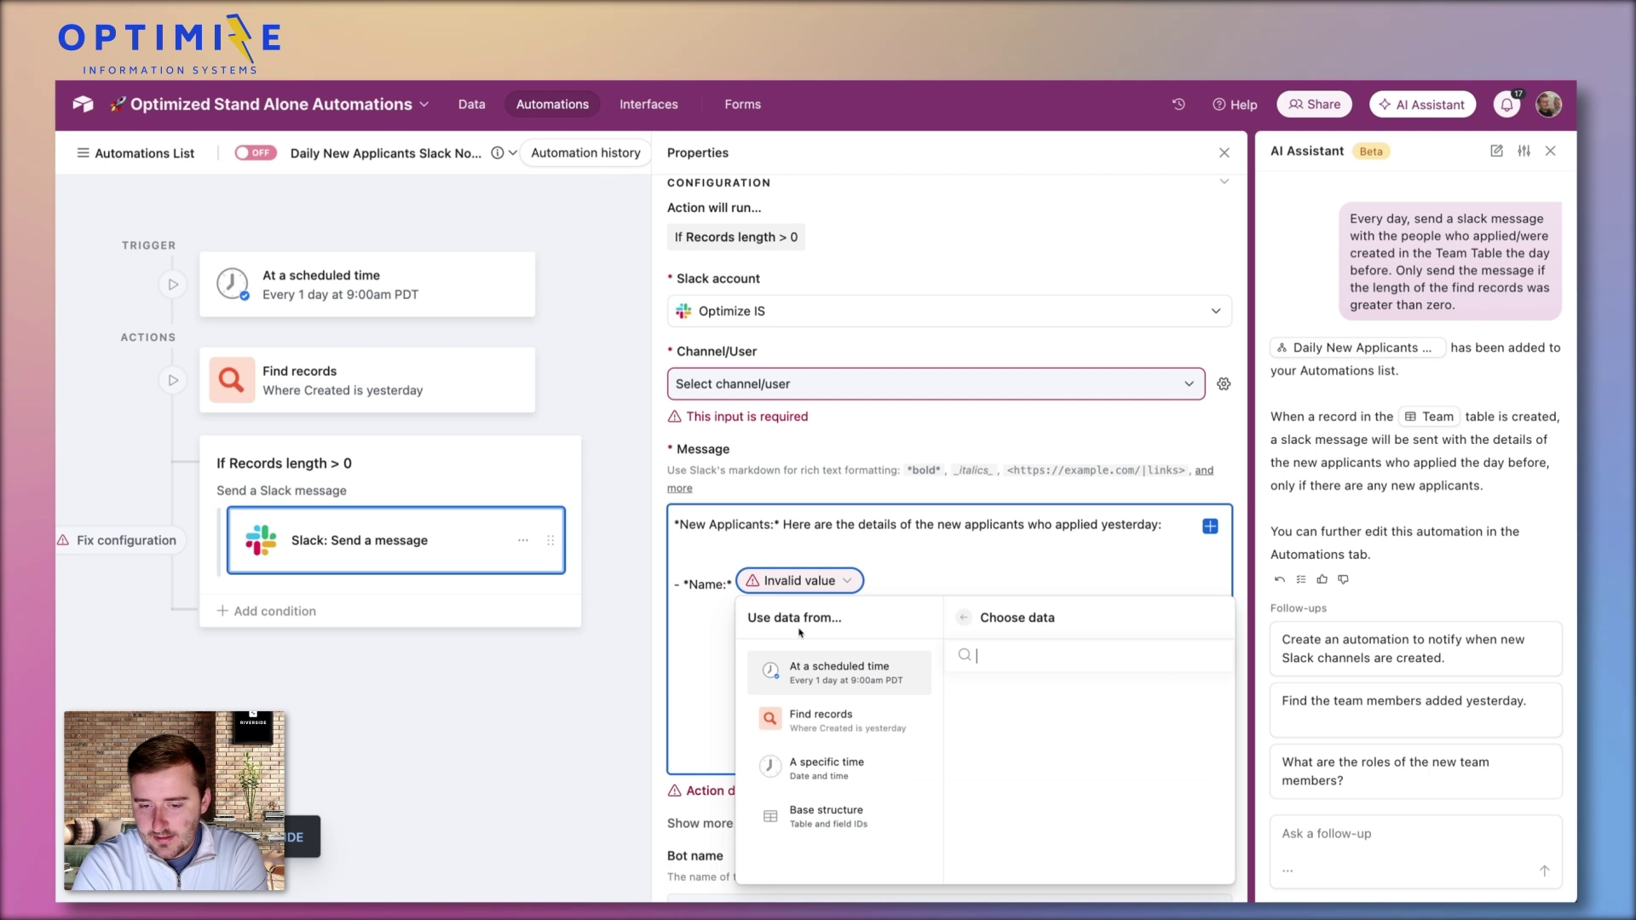
{"action": "left_click", "coordinate": [857, 717]}
{"action": "scroll", "coordinate": [1048, 766], "scroll_direction": "down", "scroll_amount": 3}
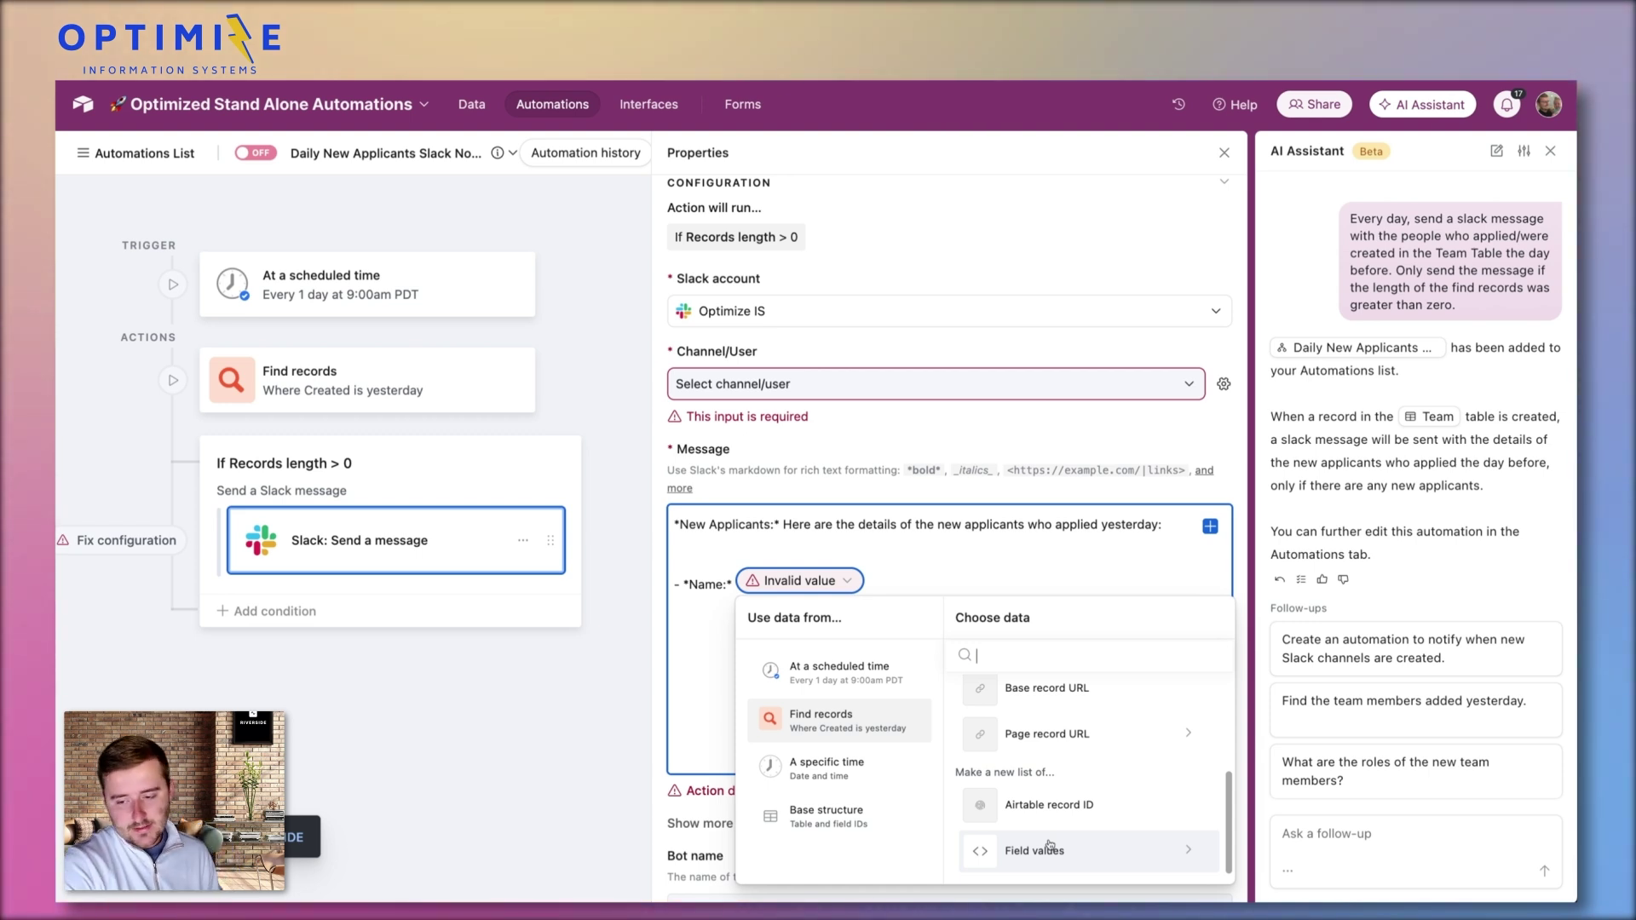
{"action": "left_click", "coordinate": [1050, 848]}
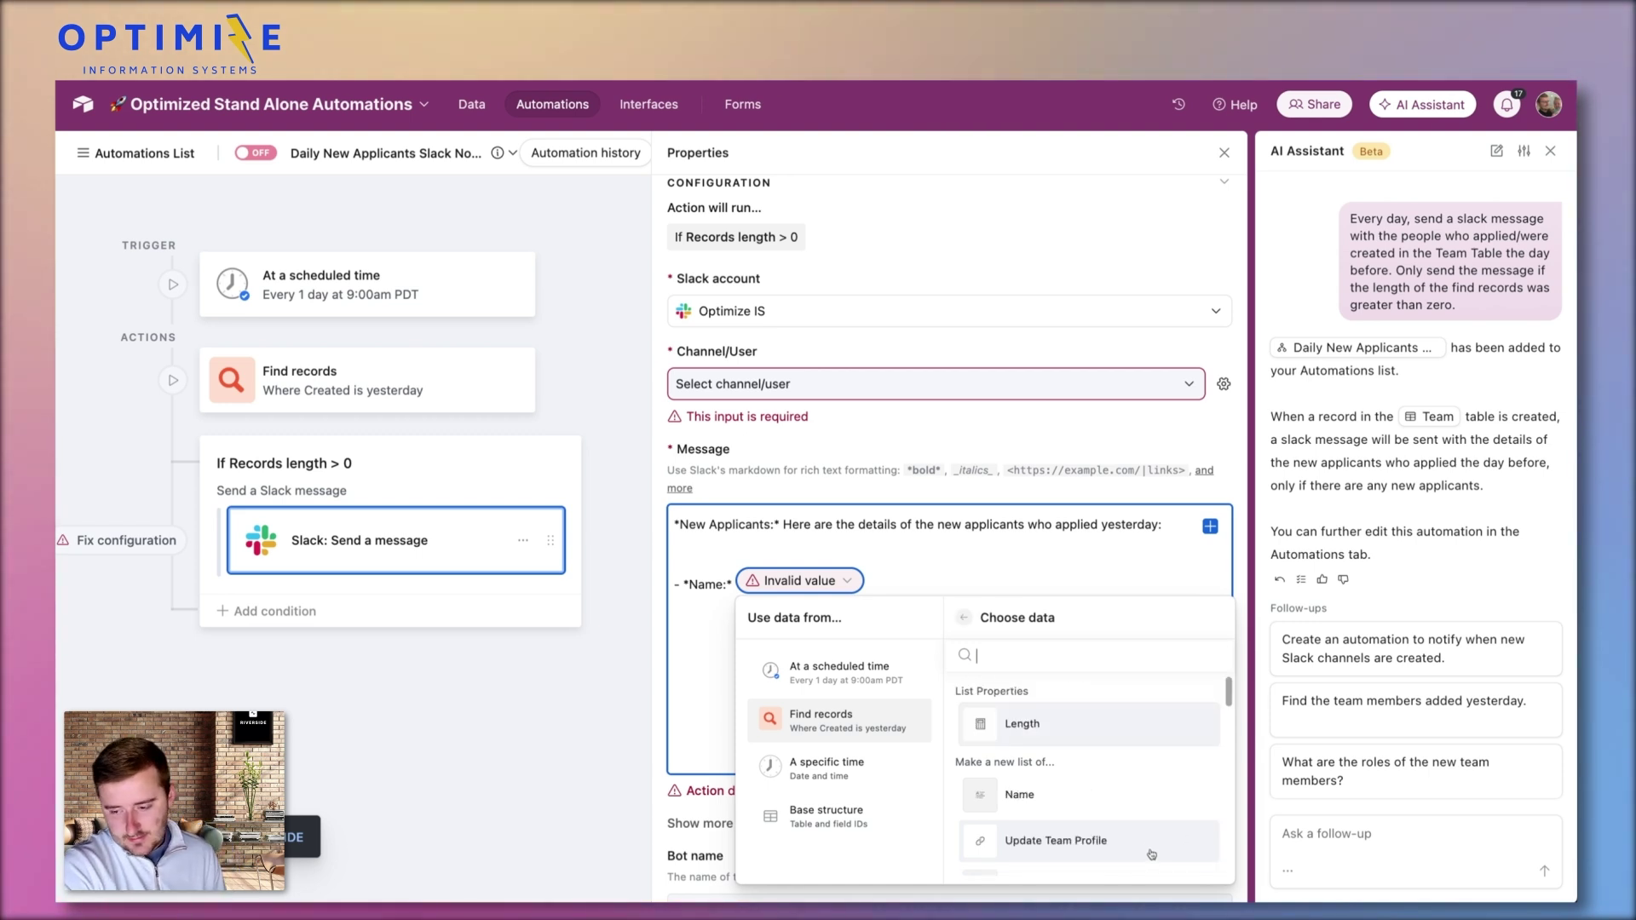
{"action": "left_click", "coordinate": [1142, 805]}
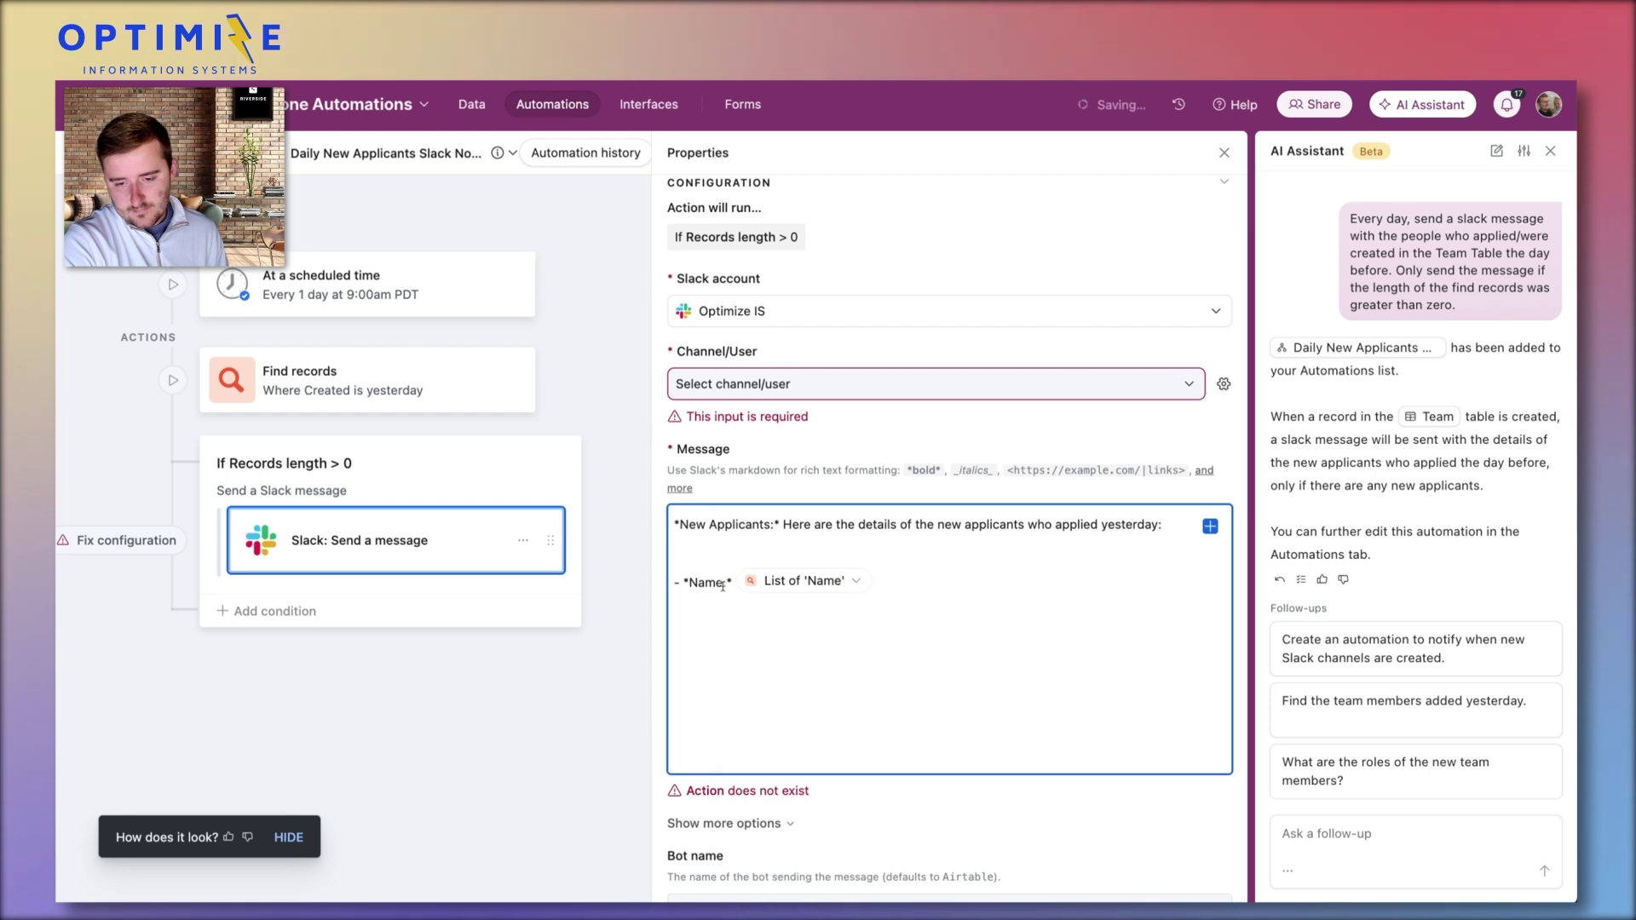
Change the label to 'Name(s):' and add a 'Link to Recruiting Page:' line beneath it
{"action": "left_click", "coordinate": [722, 585]}
{"action": "type", "text": "(s):"}
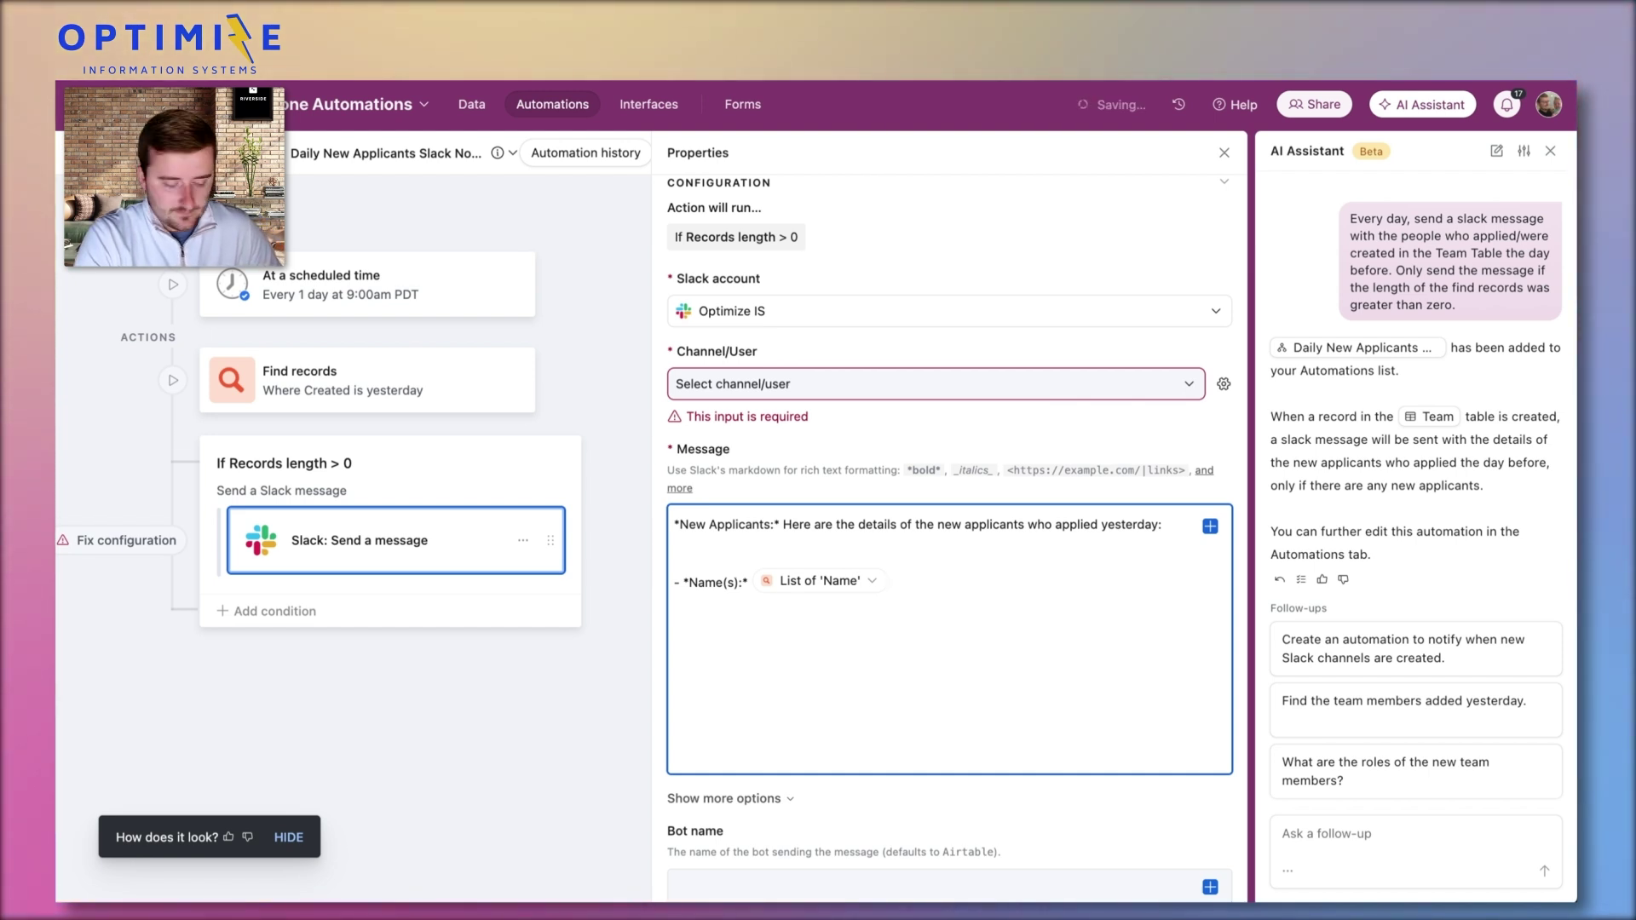
{"action": "type", "text": "ink to Rec"}
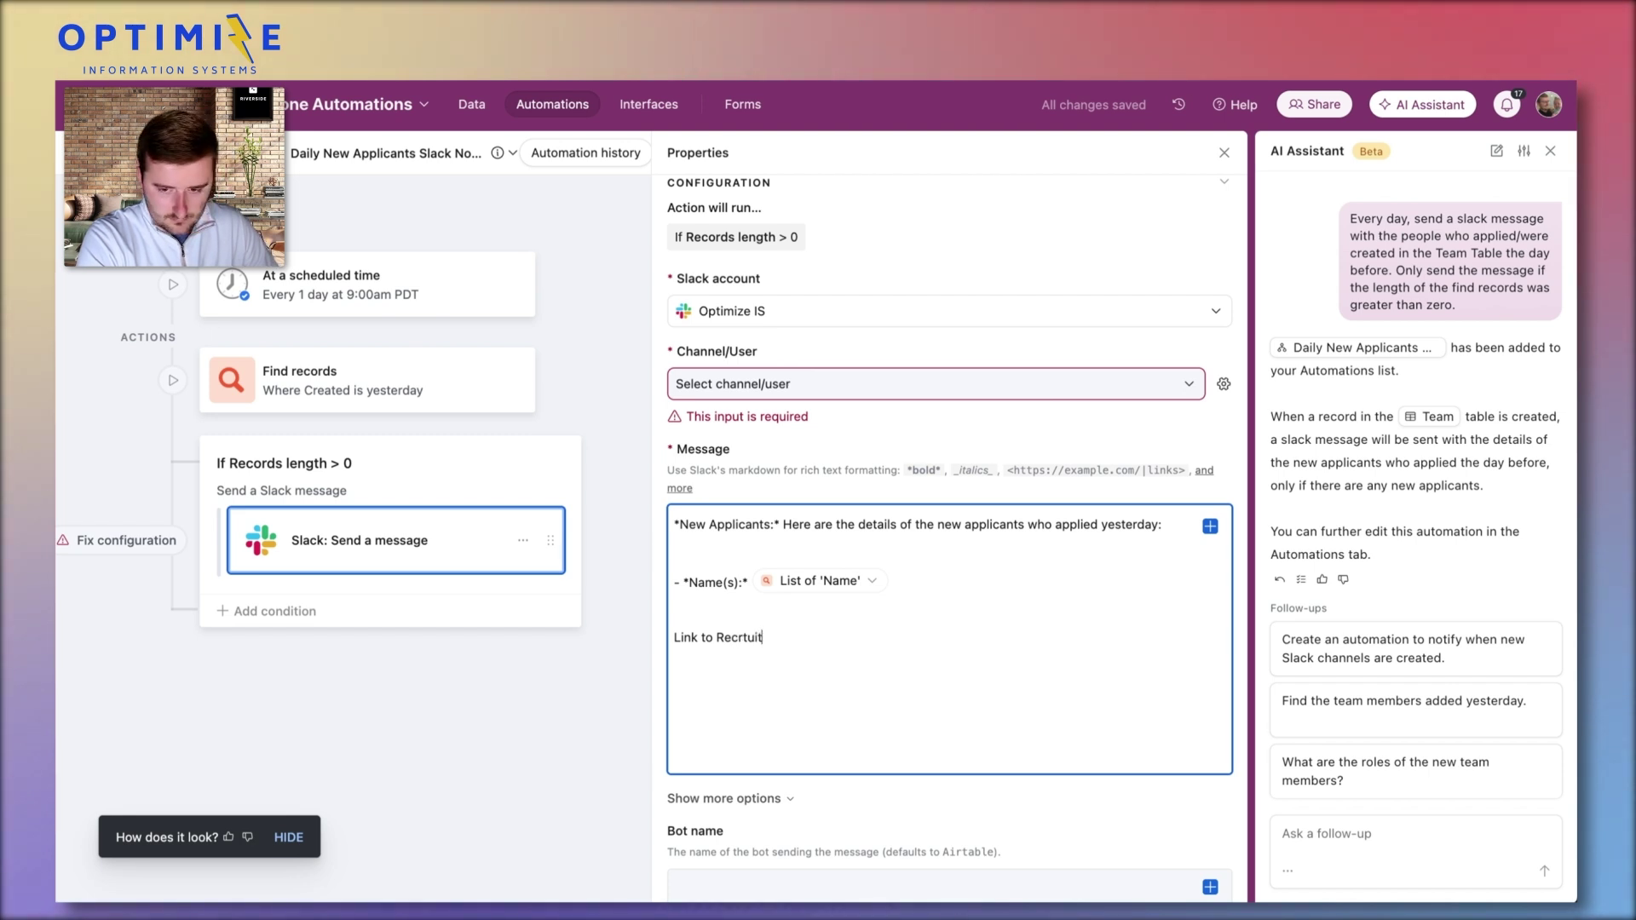
{"action": "type", "text": "ruiting"}
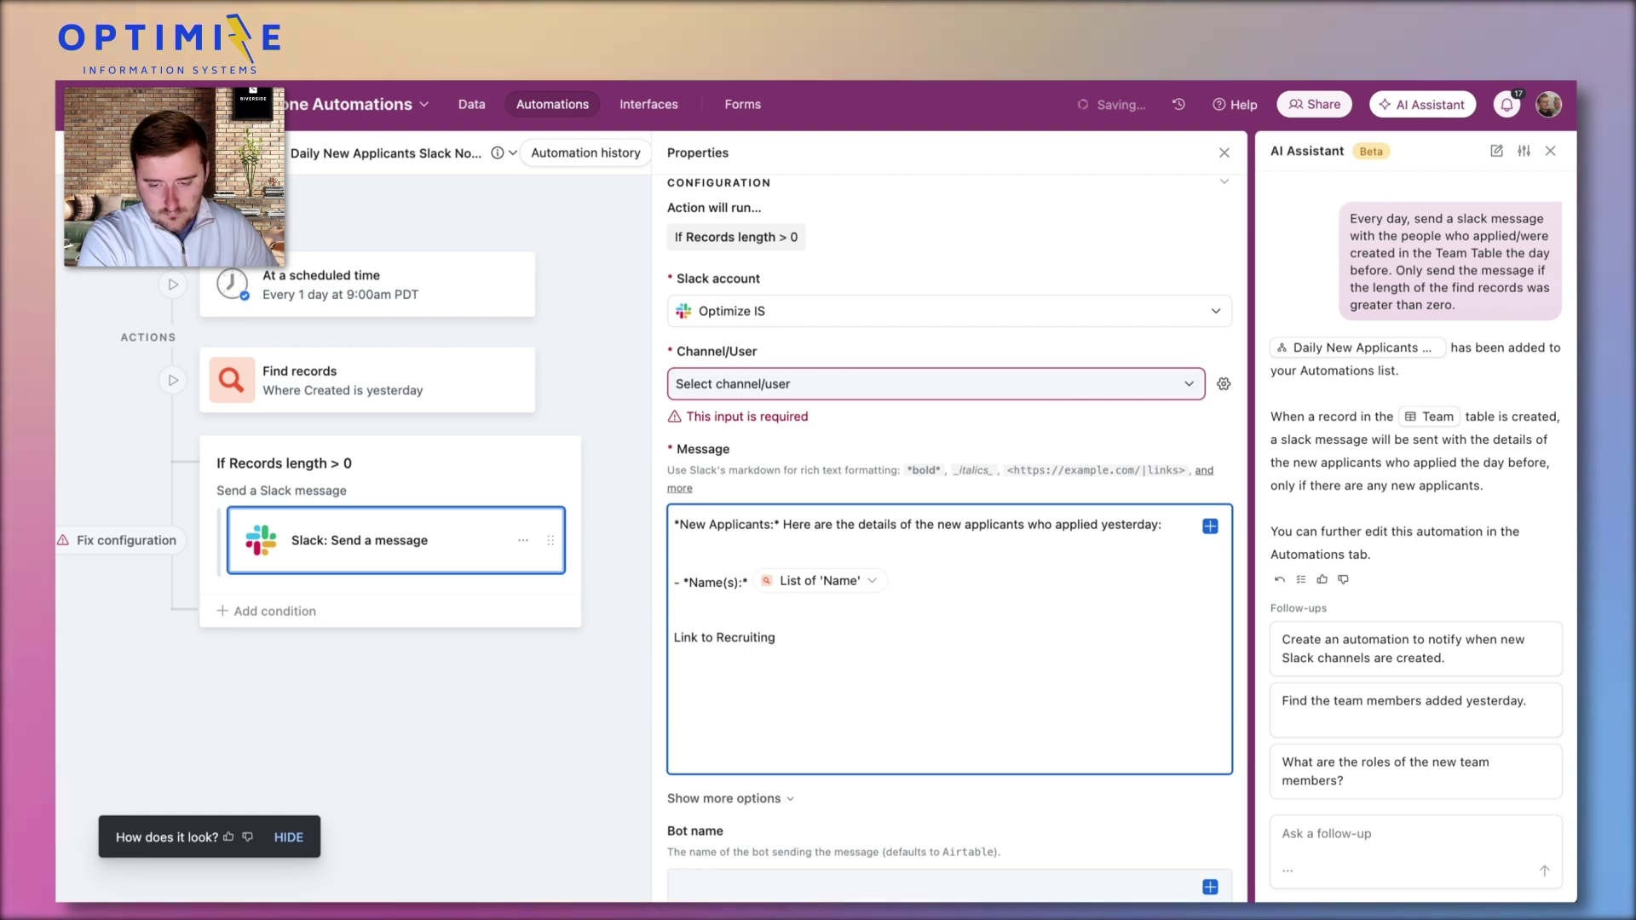
{"action": "type", "text": " Page:"}
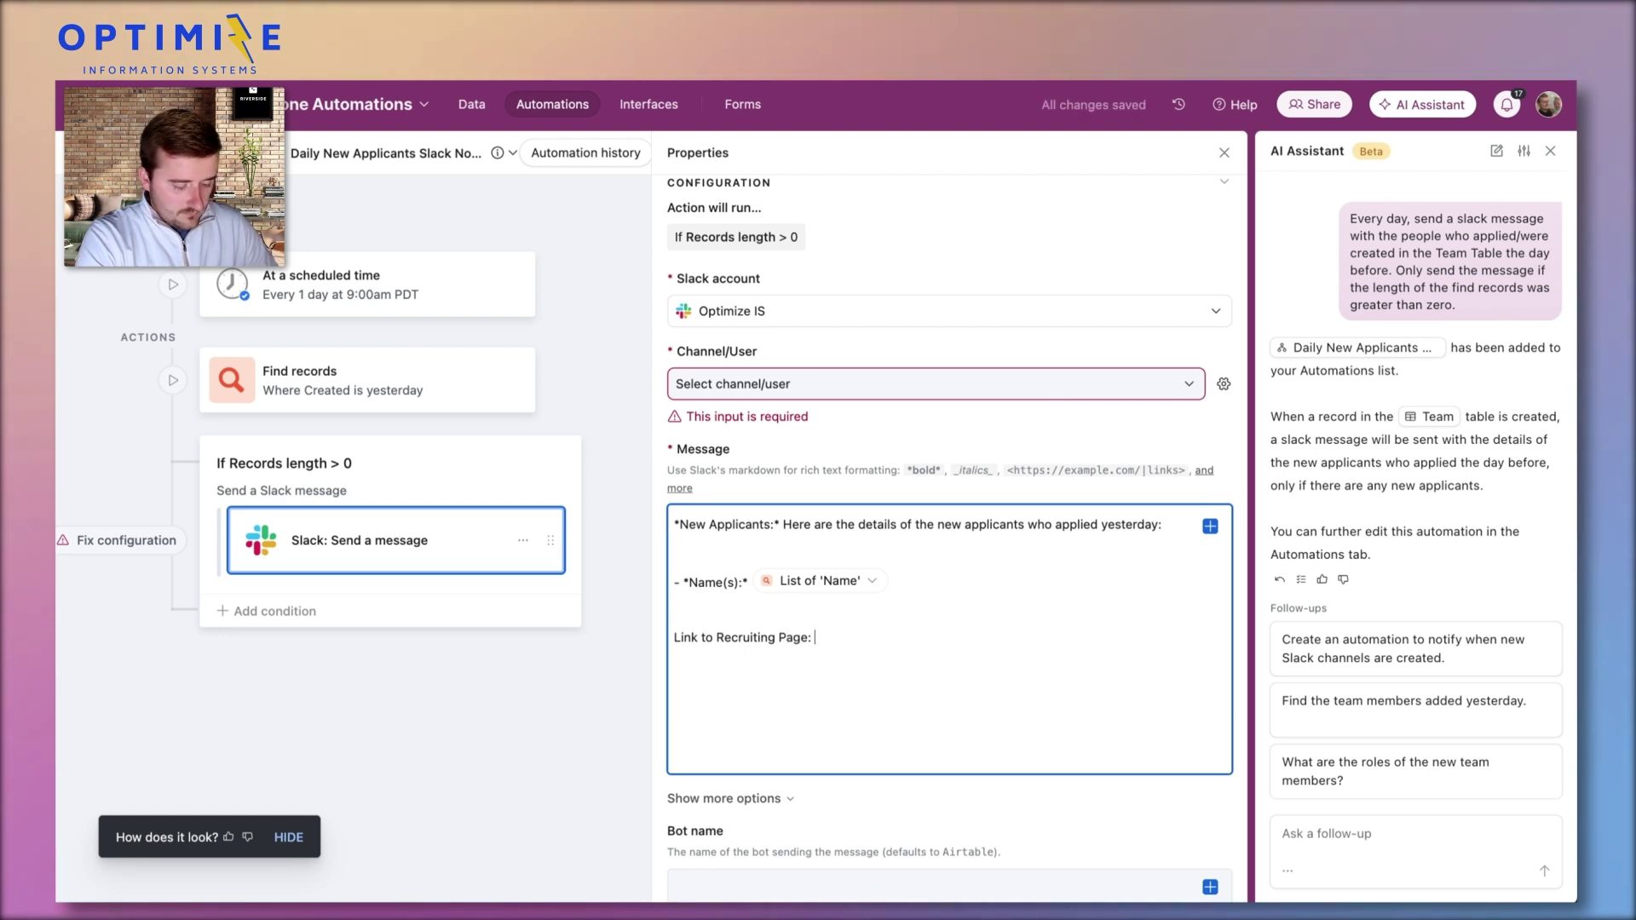
{"action": "scroll", "coordinate": [956, 537], "scroll_direction": "down", "scroll_amount": 2}
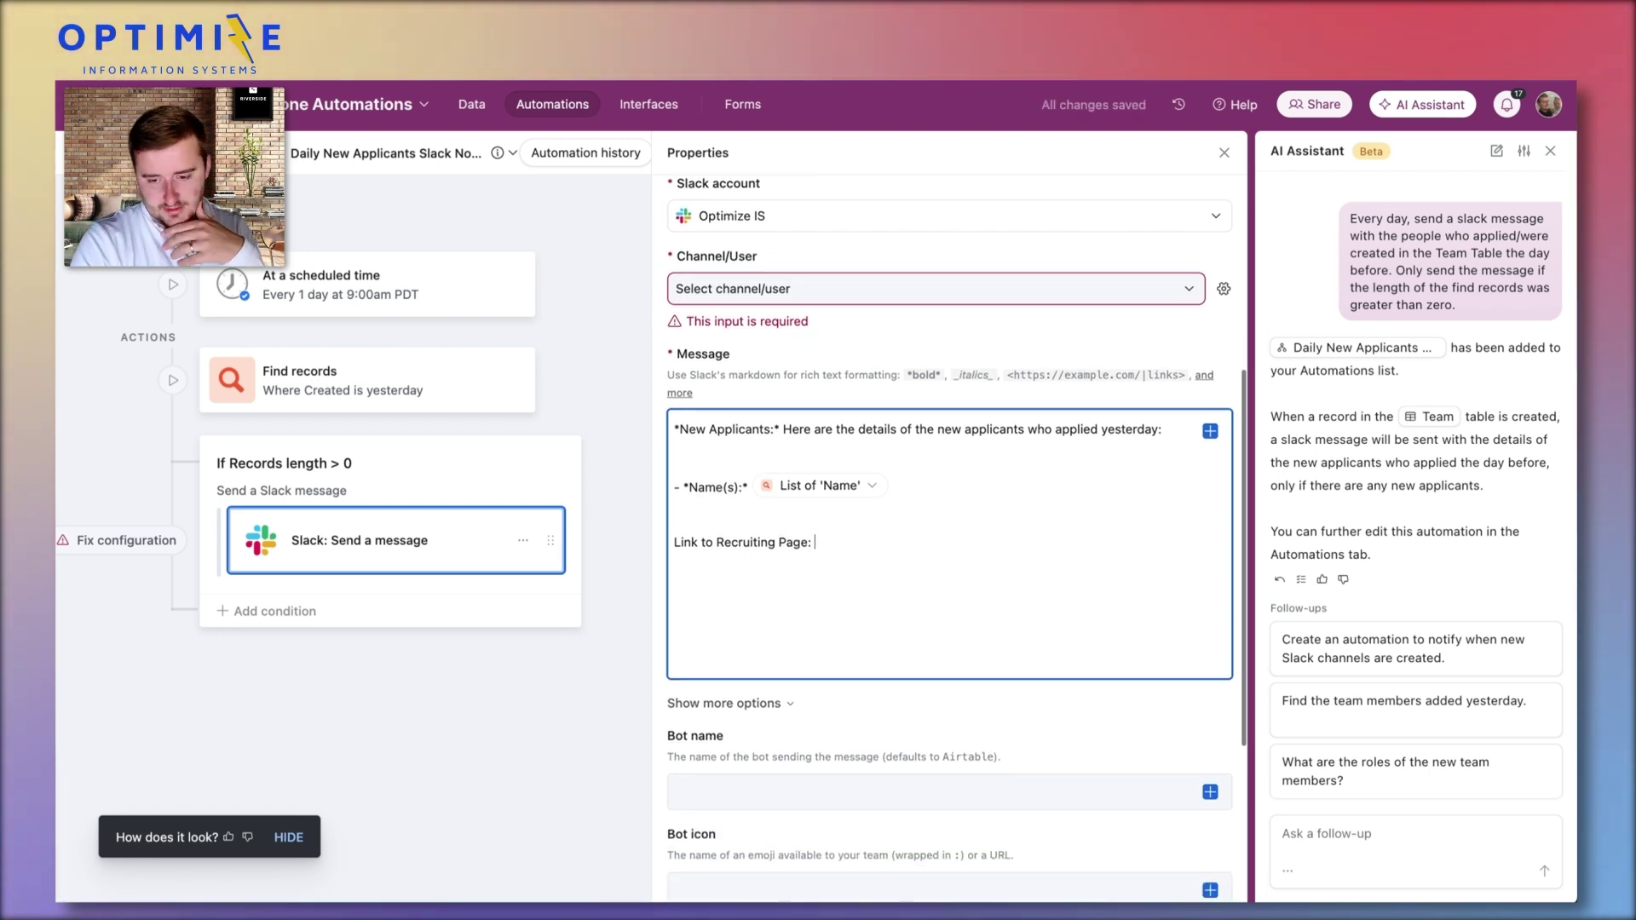
{"action": "scroll", "coordinate": [728, 615], "scroll_direction": "down", "scroll_amount": 4}
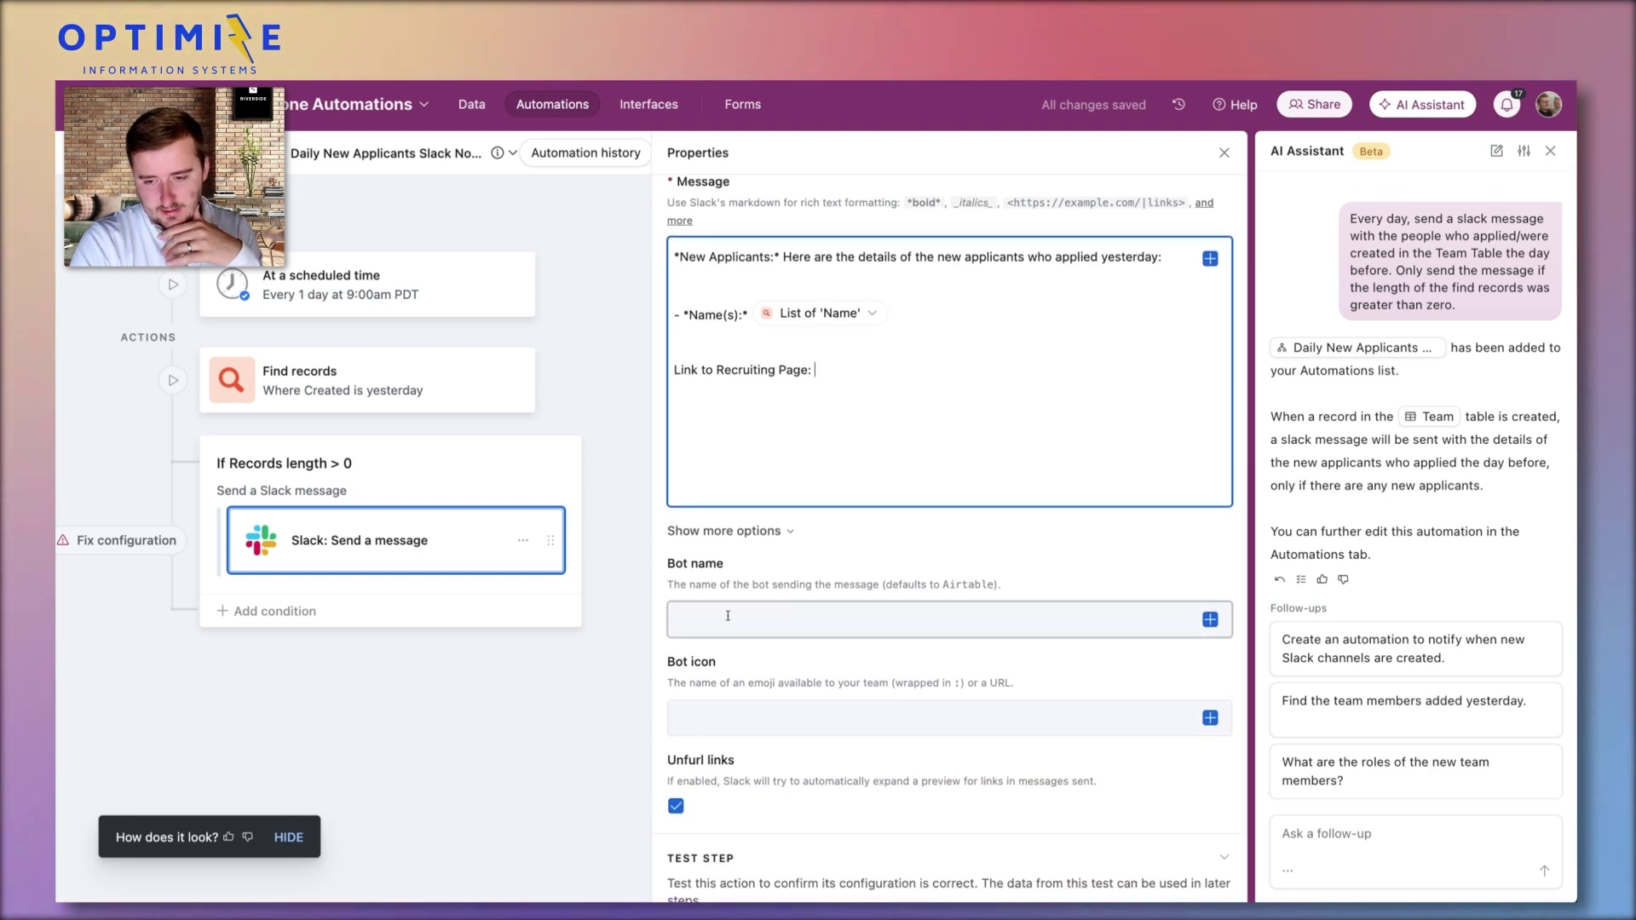
{"action": "left_click", "coordinate": [727, 616]}
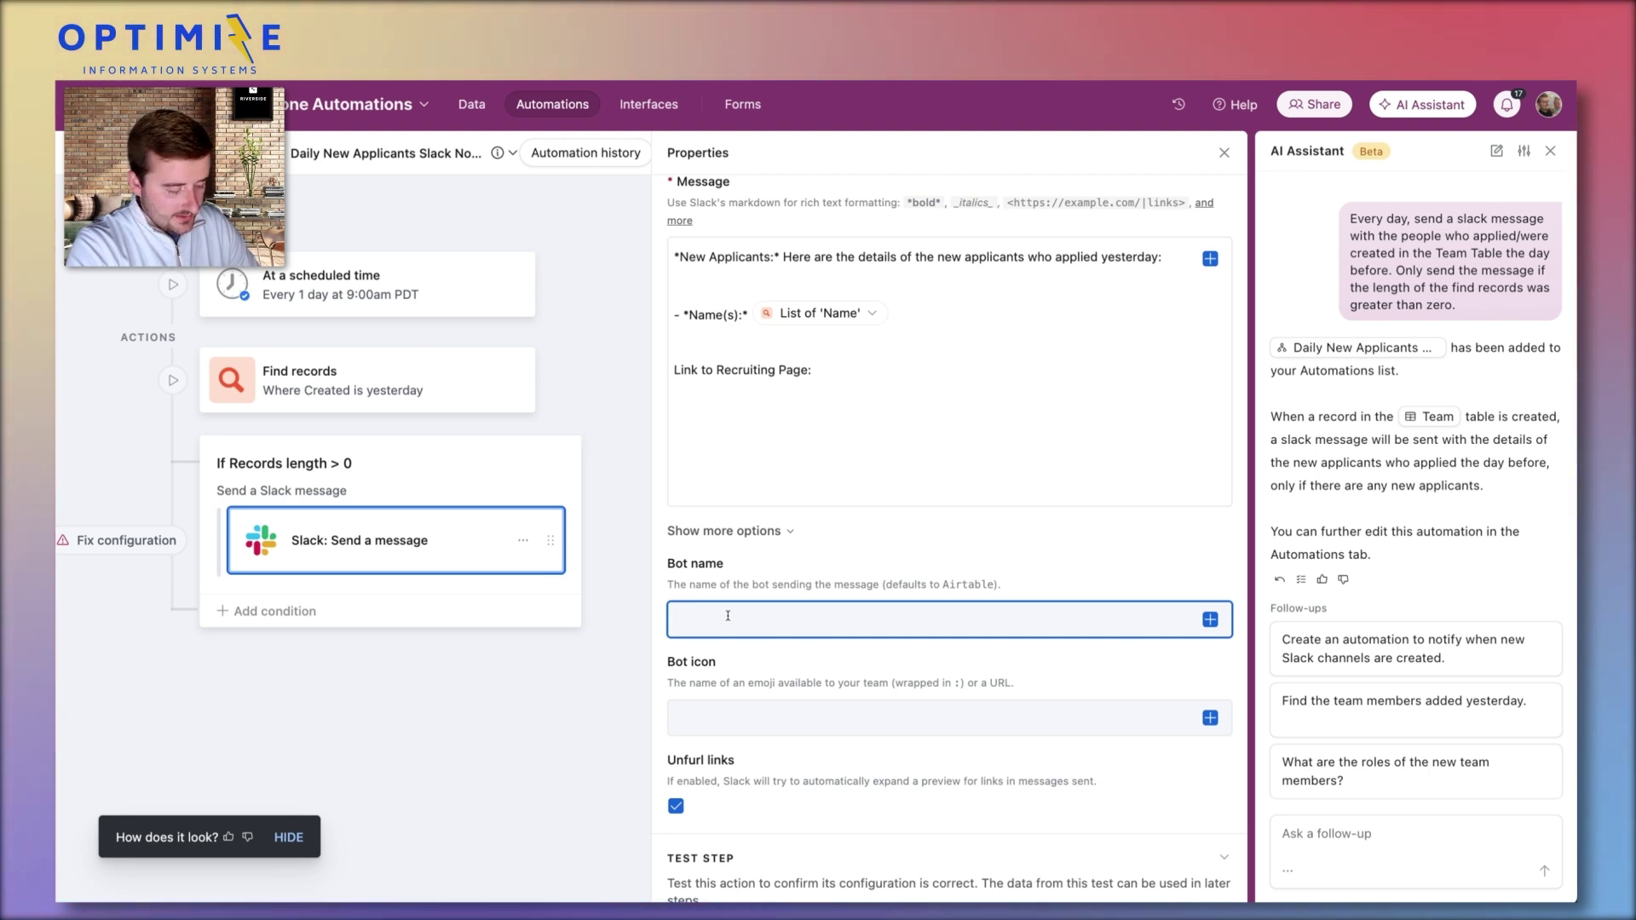
Set the Slack bot name to 'Recruiter Bot' and its icon emoji to :robot:
{"action": "type", "text": "Recruite"}
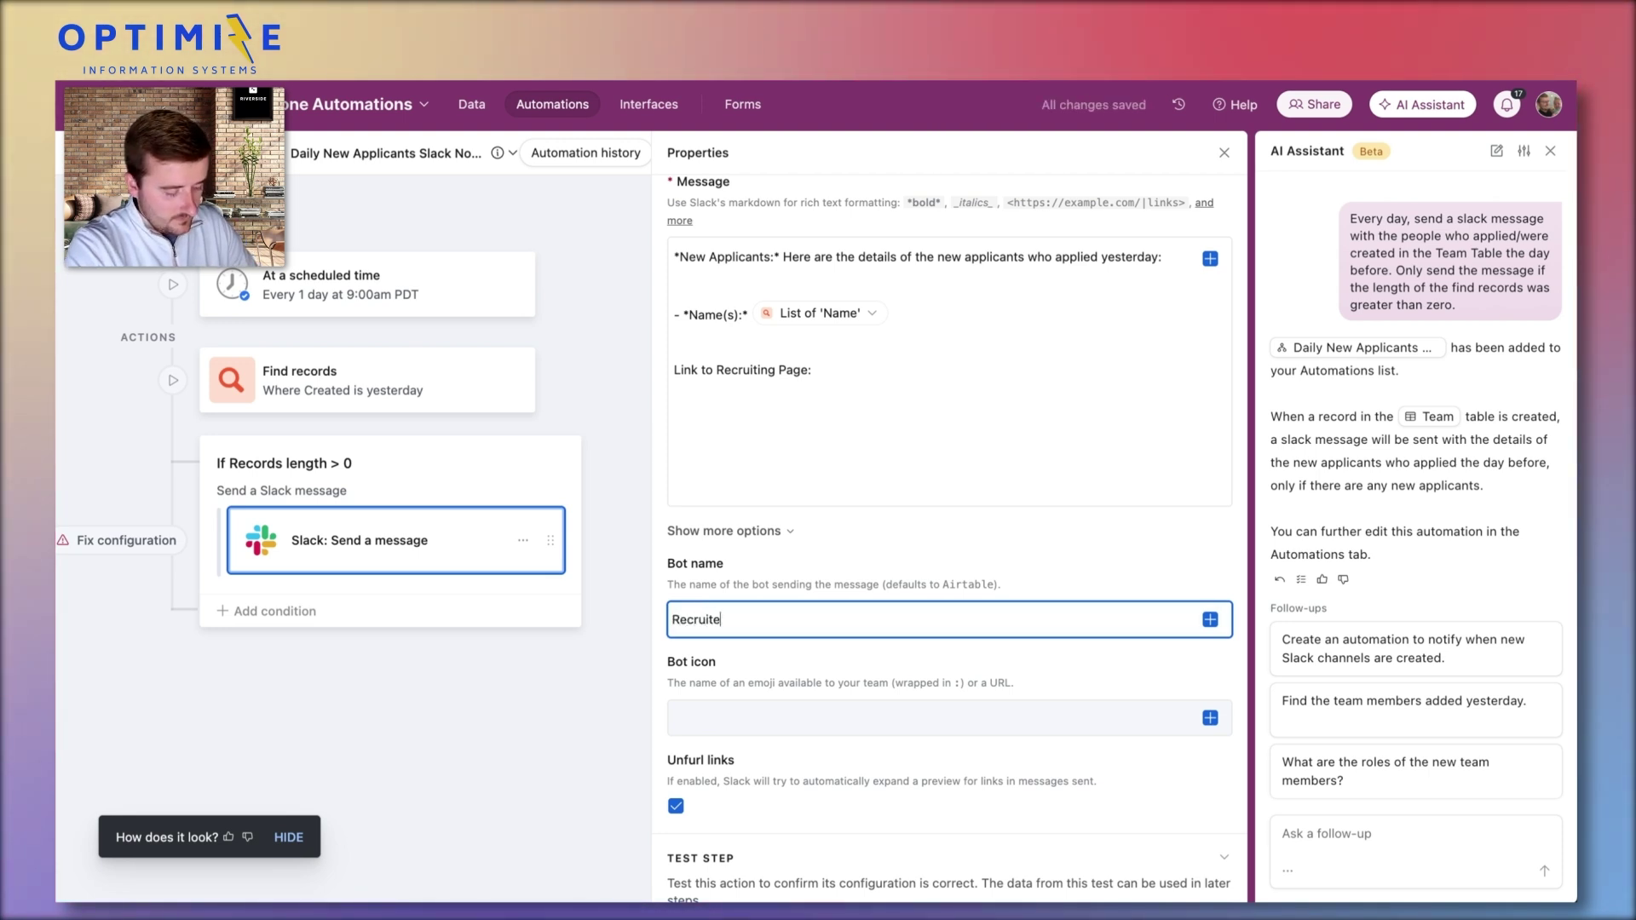
{"action": "type", "text": "r Bot"}
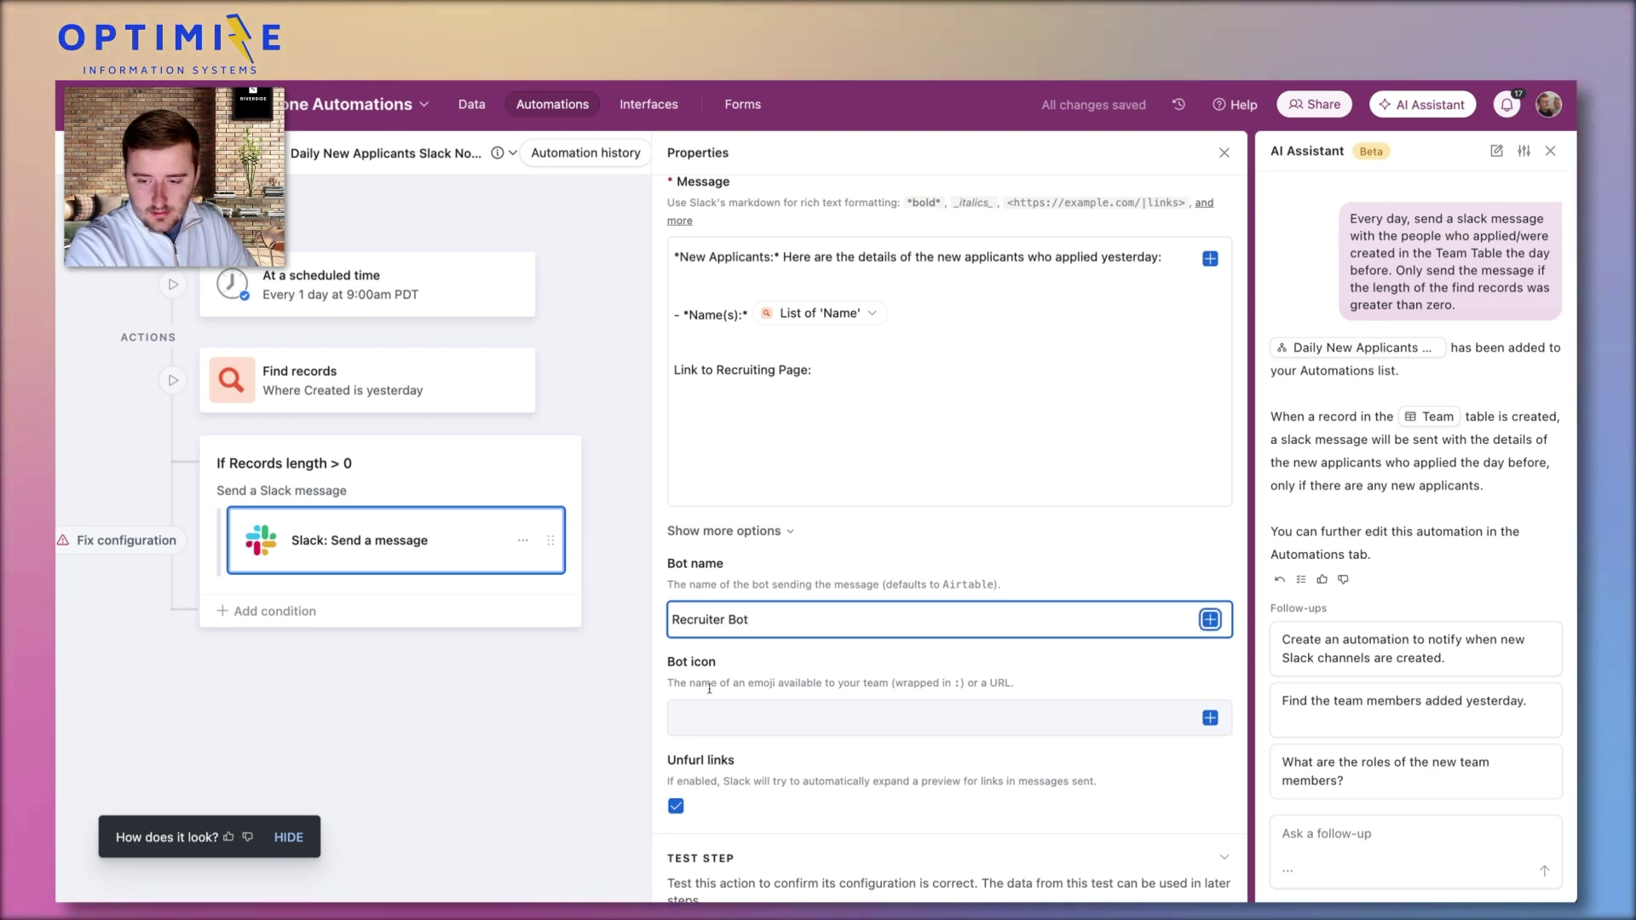
{"action": "left_click", "coordinate": [738, 713]}
{"action": "type", "text": ":ro"}
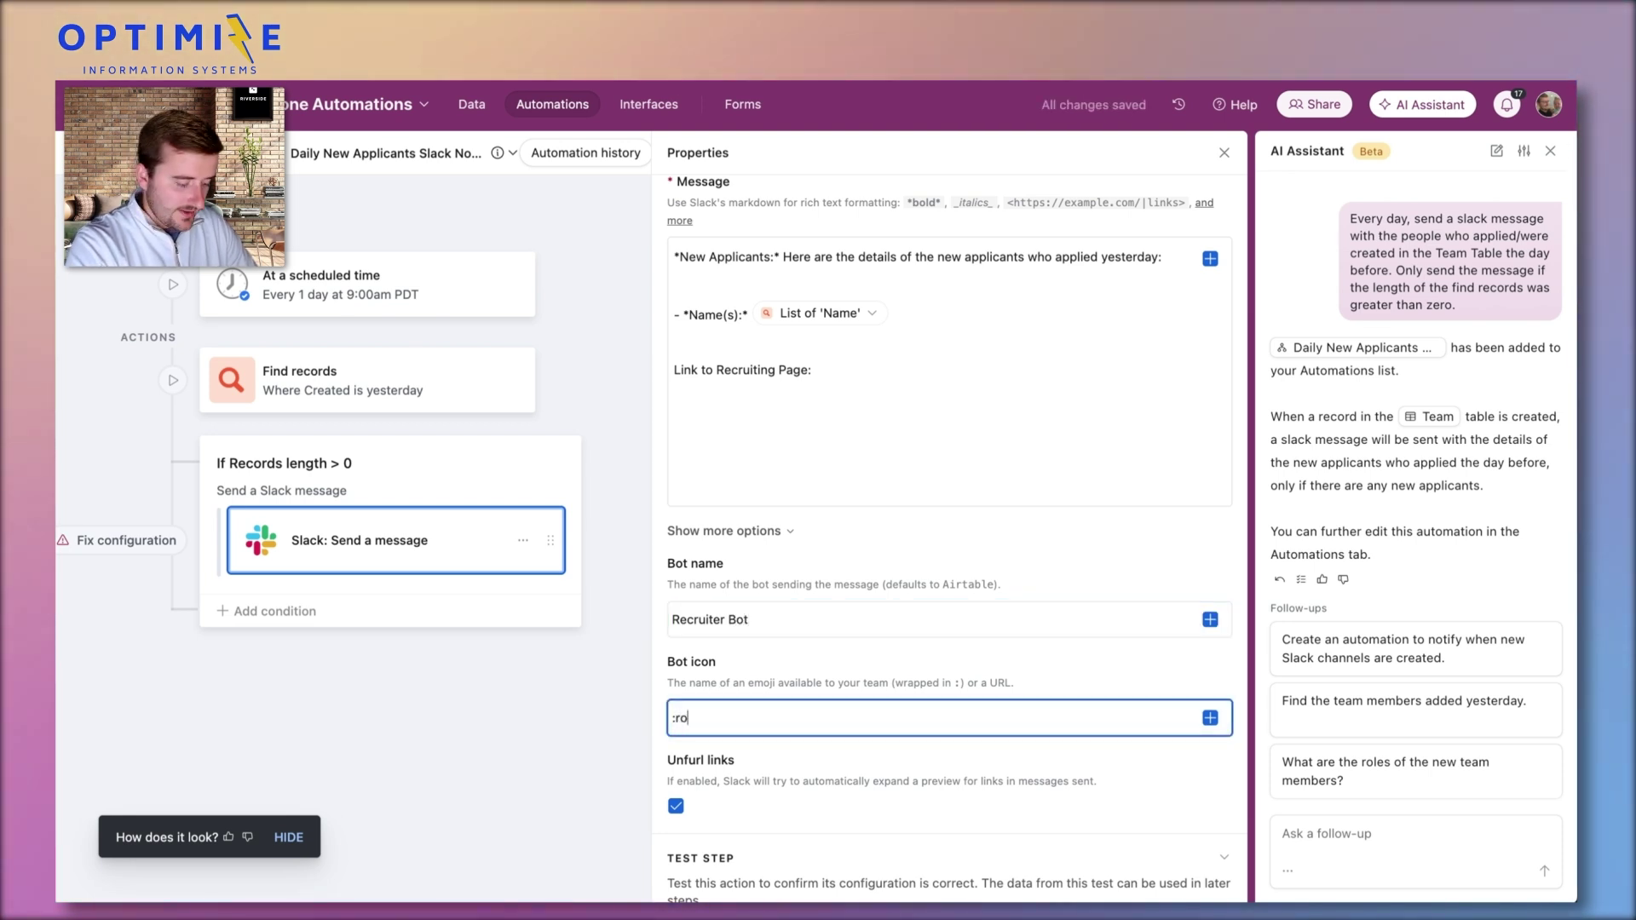
{"action": "type", "text": "bot:"}
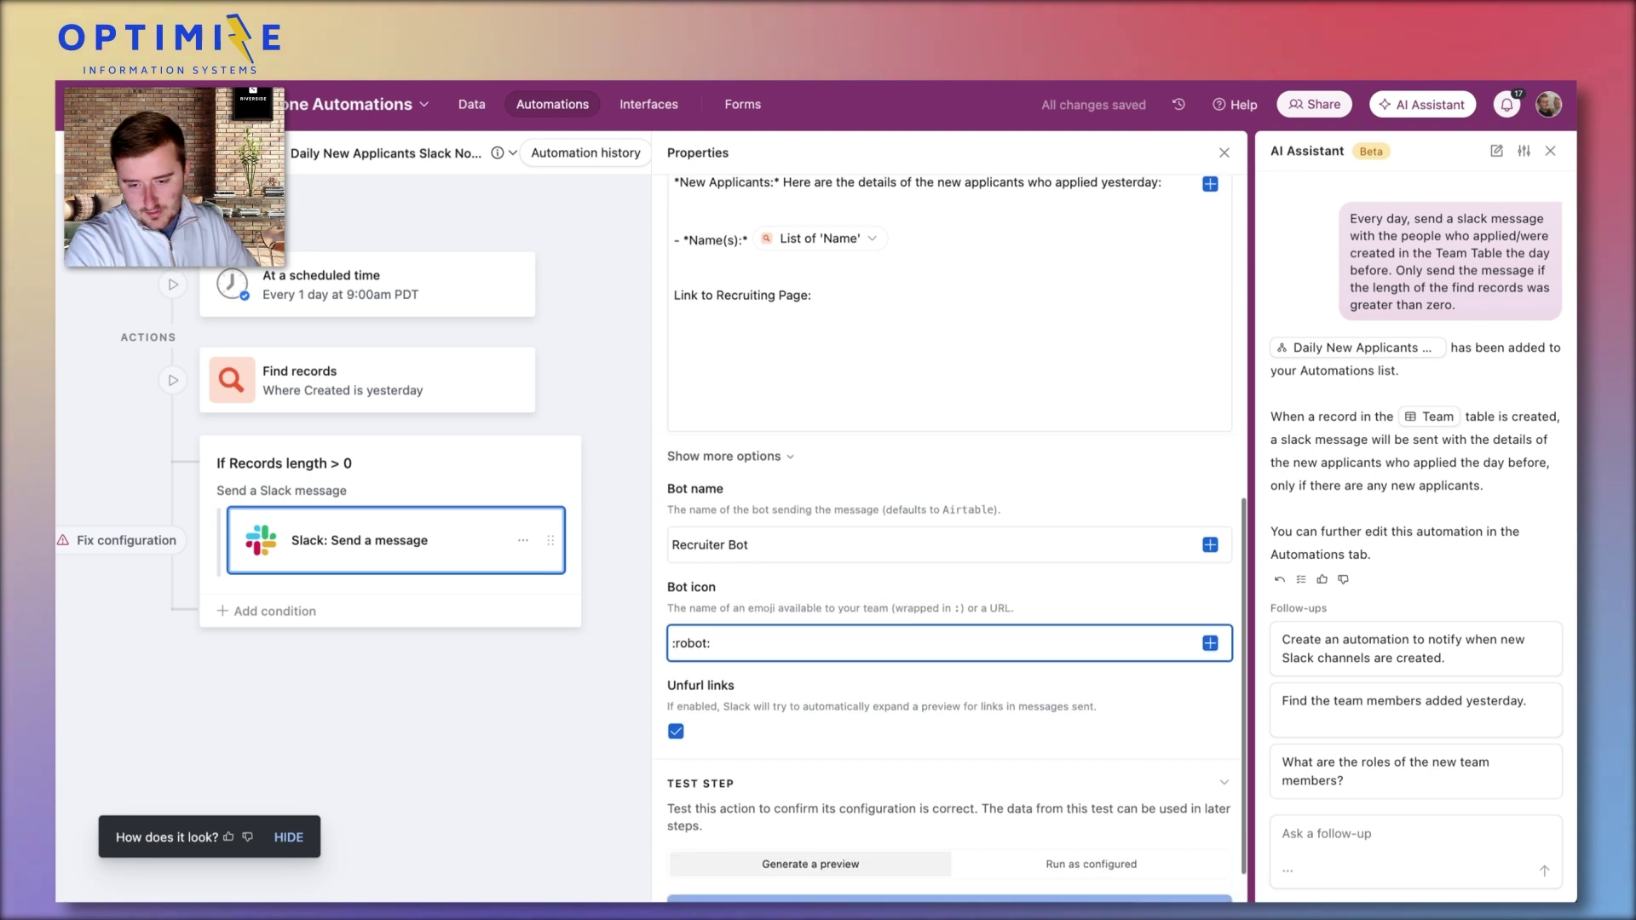
{"action": "scroll", "coordinate": [741, 720], "scroll_direction": "down", "scroll_amount": 1}
{"action": "scroll", "coordinate": [746, 723], "scroll_direction": "down", "scroll_amount": 1}
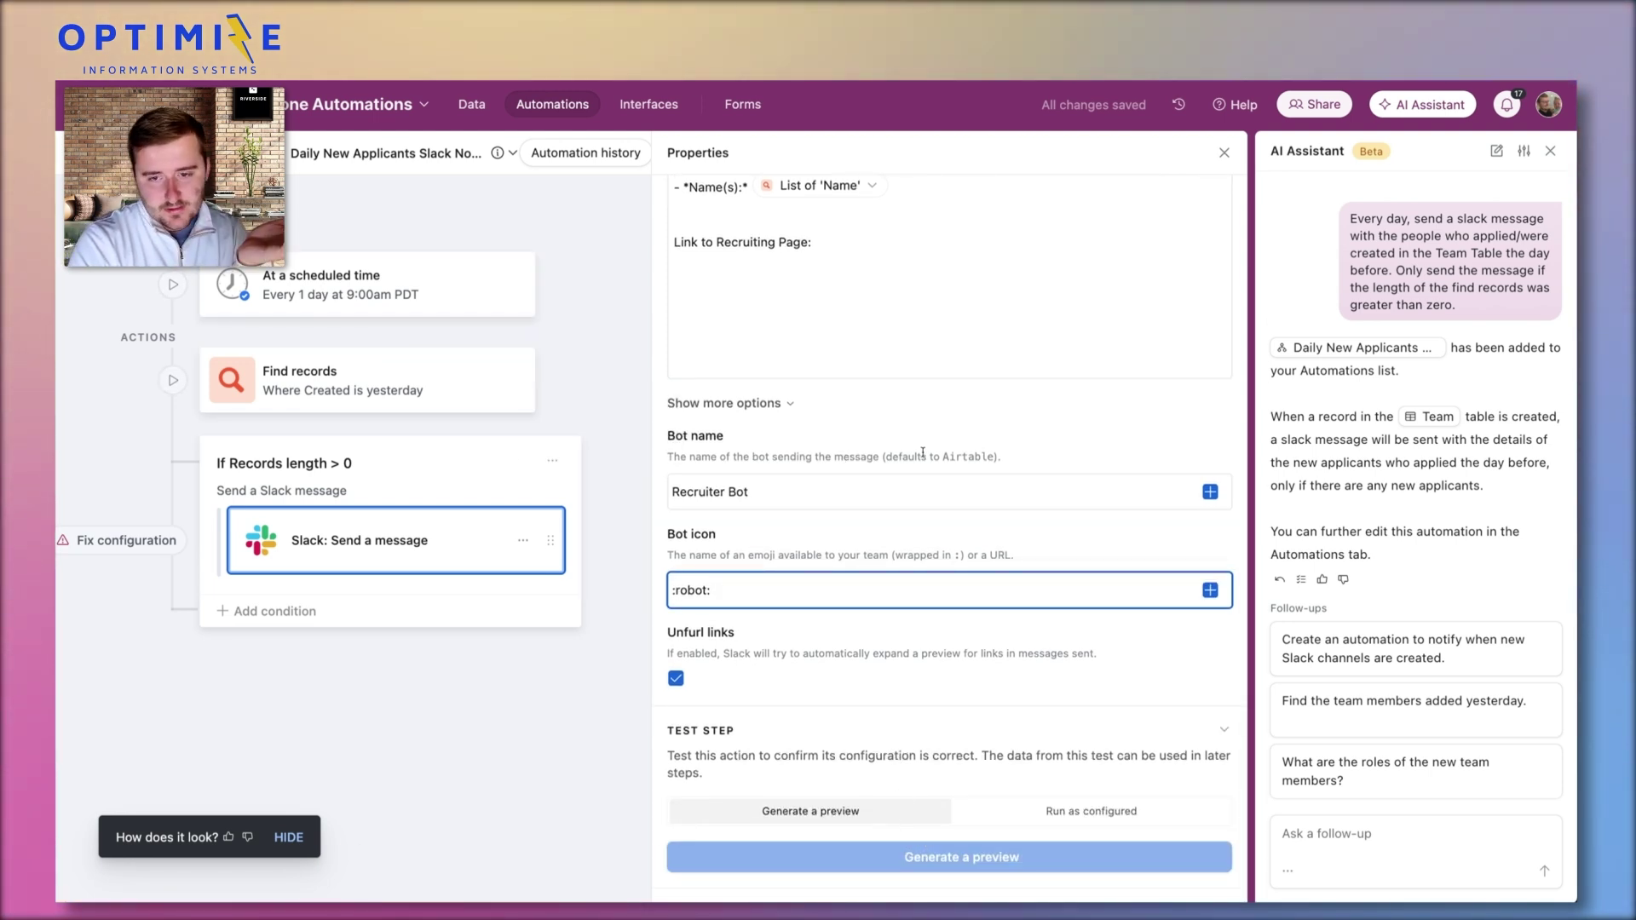
{"action": "scroll", "coordinate": [946, 511], "scroll_direction": "up", "scroll_amount": 10}
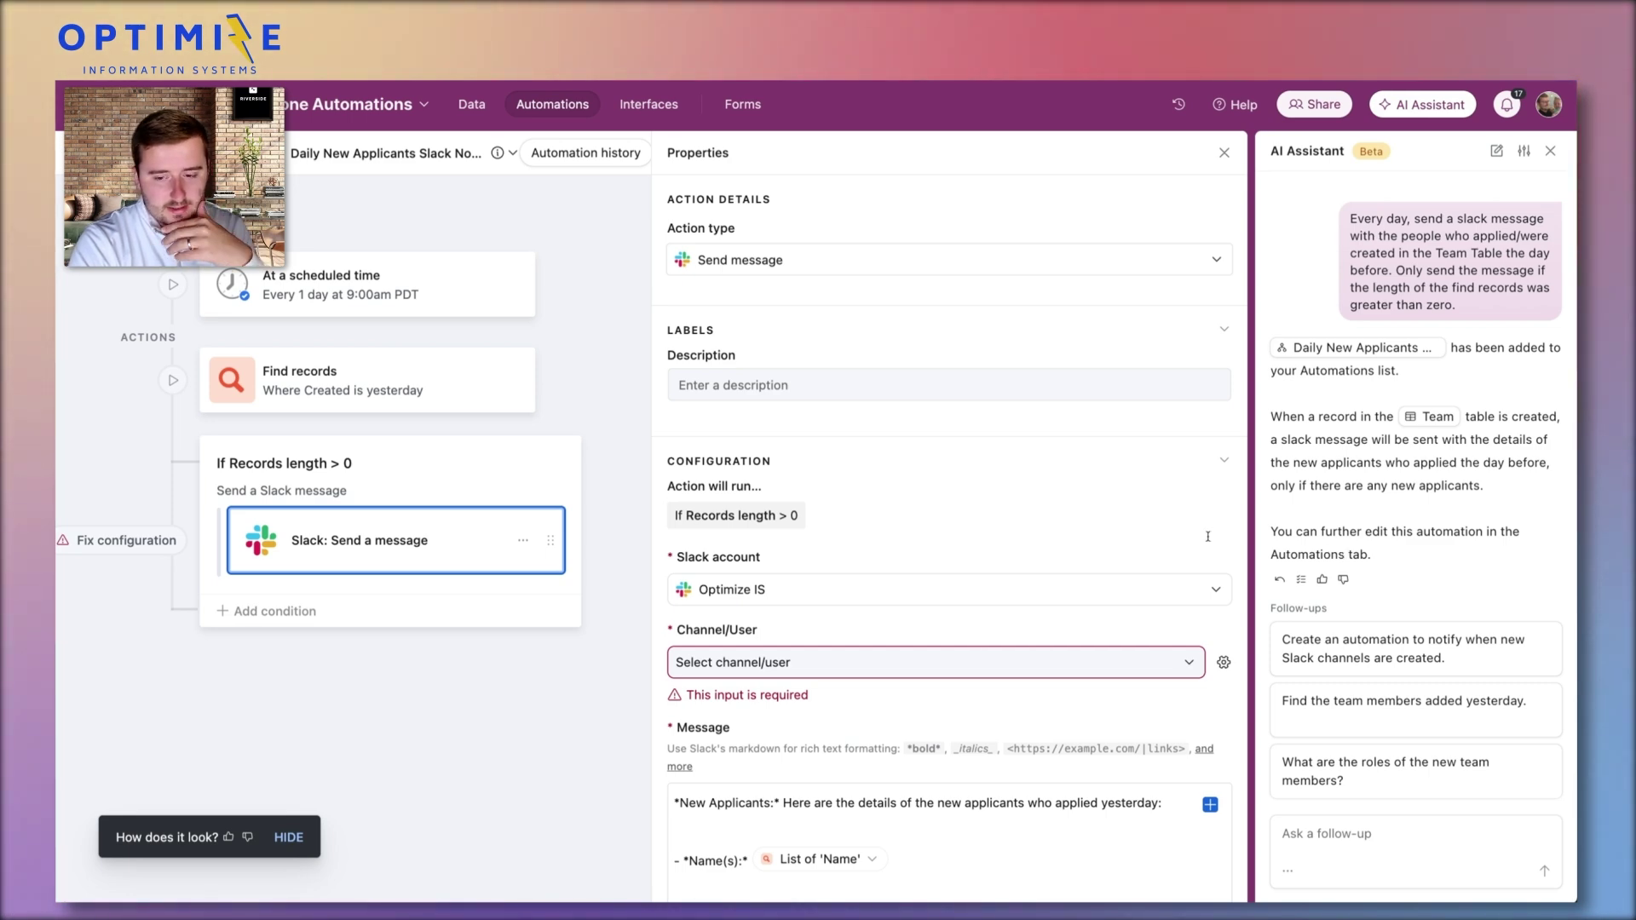
{"action": "scroll", "coordinate": [769, 483], "scroll_direction": "down", "scroll_amount": 7}
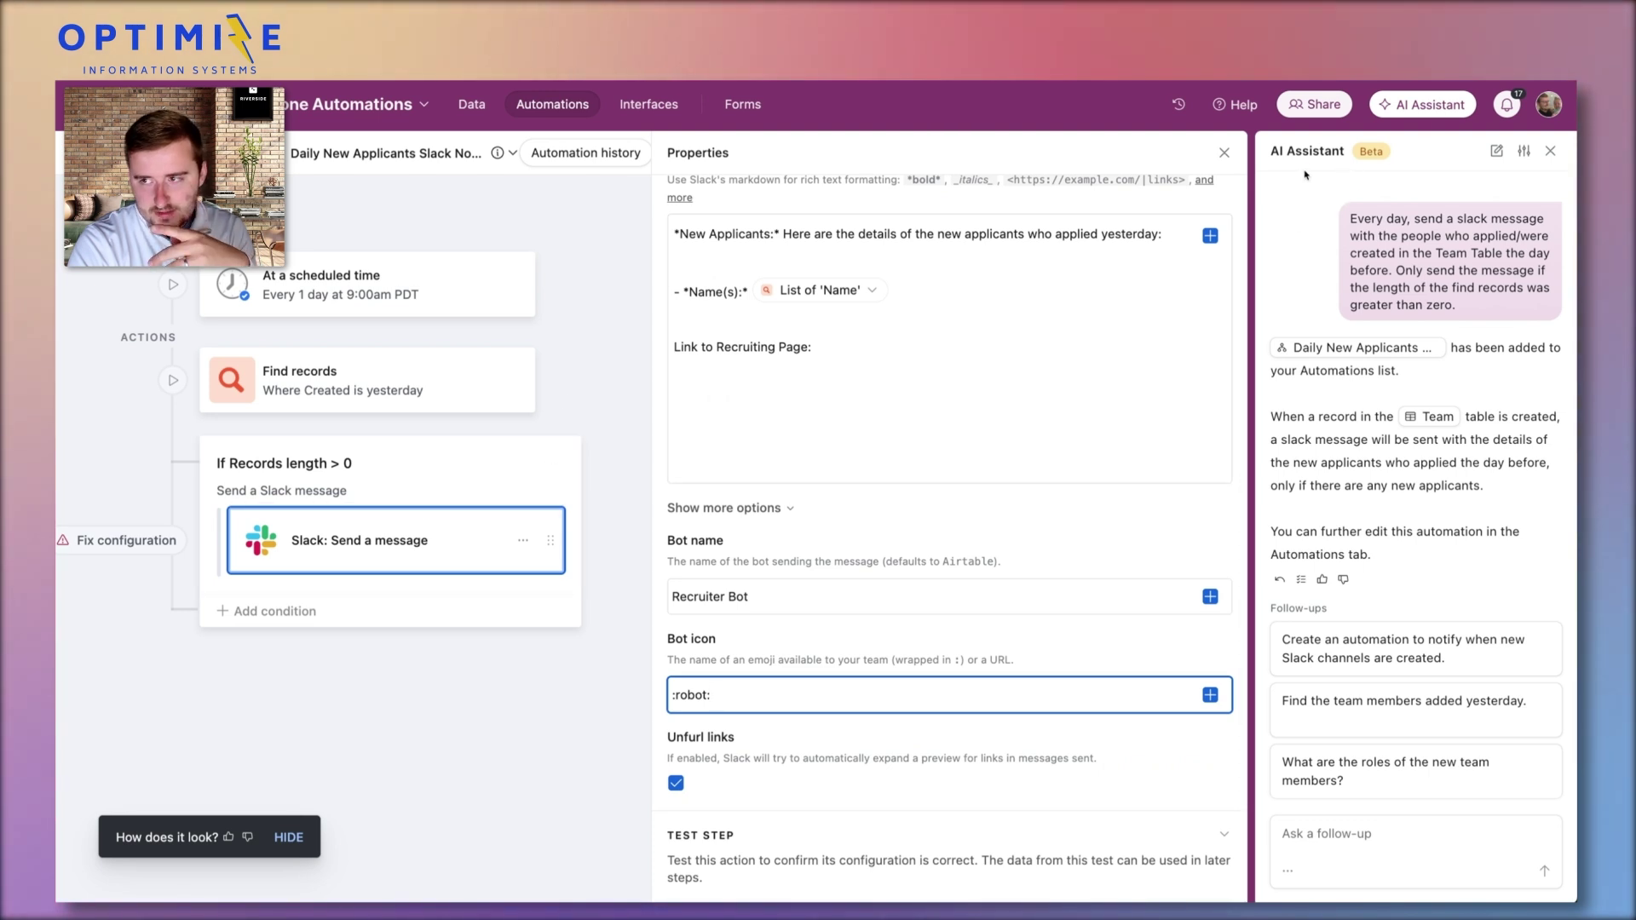
Finish the Recruiter Bot icon edit and bring up the action menu inside the If Records length > 0 group
{"action": "left_click", "coordinate": [394, 505]}
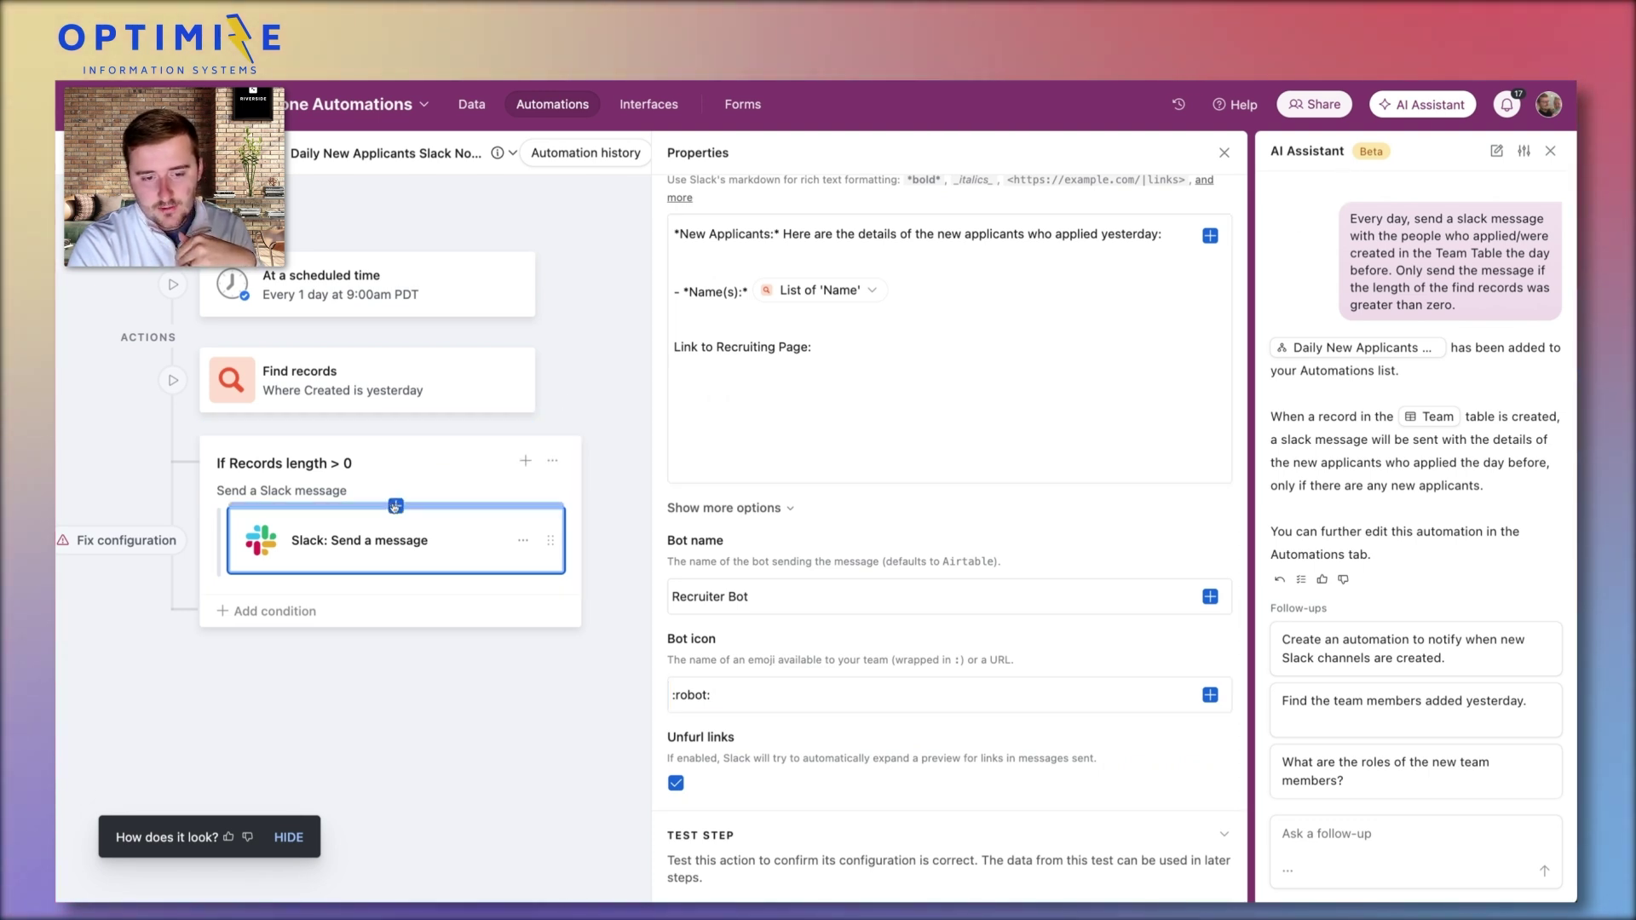
{"action": "left_click", "coordinate": [394, 505]}
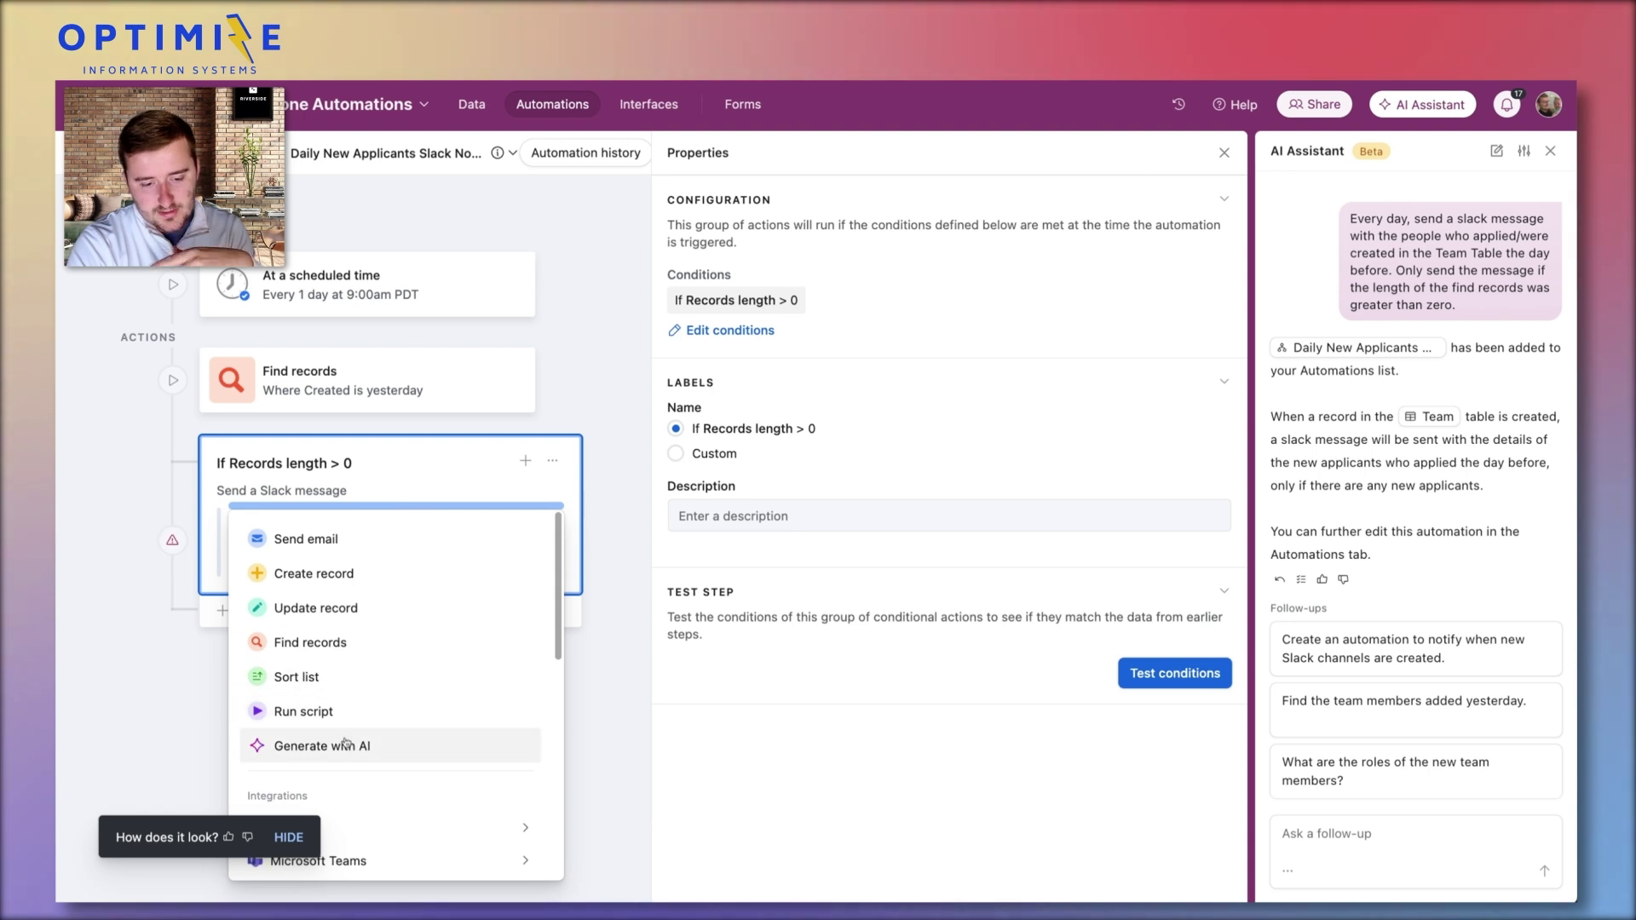
{"action": "scroll", "coordinate": [345, 741], "scroll_direction": "down", "scroll_amount": 10}
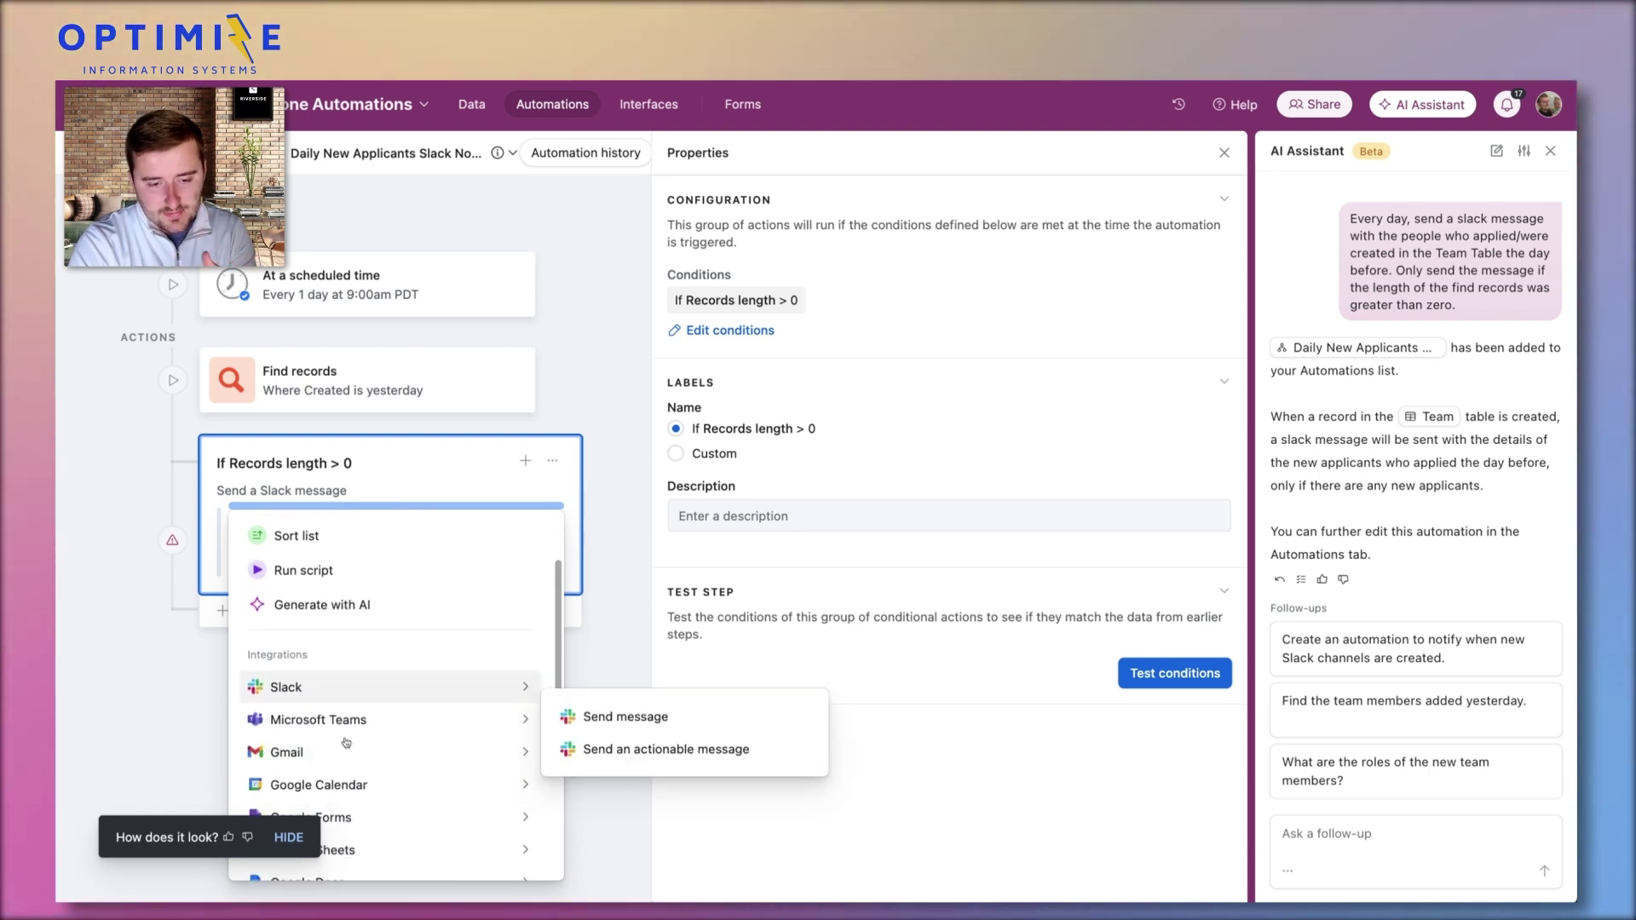
{"action": "scroll", "coordinate": [345, 742], "scroll_direction": "down", "scroll_amount": 2}
{"action": "scroll", "coordinate": [383, 750], "scroll_direction": "up", "scroll_amount": 10}
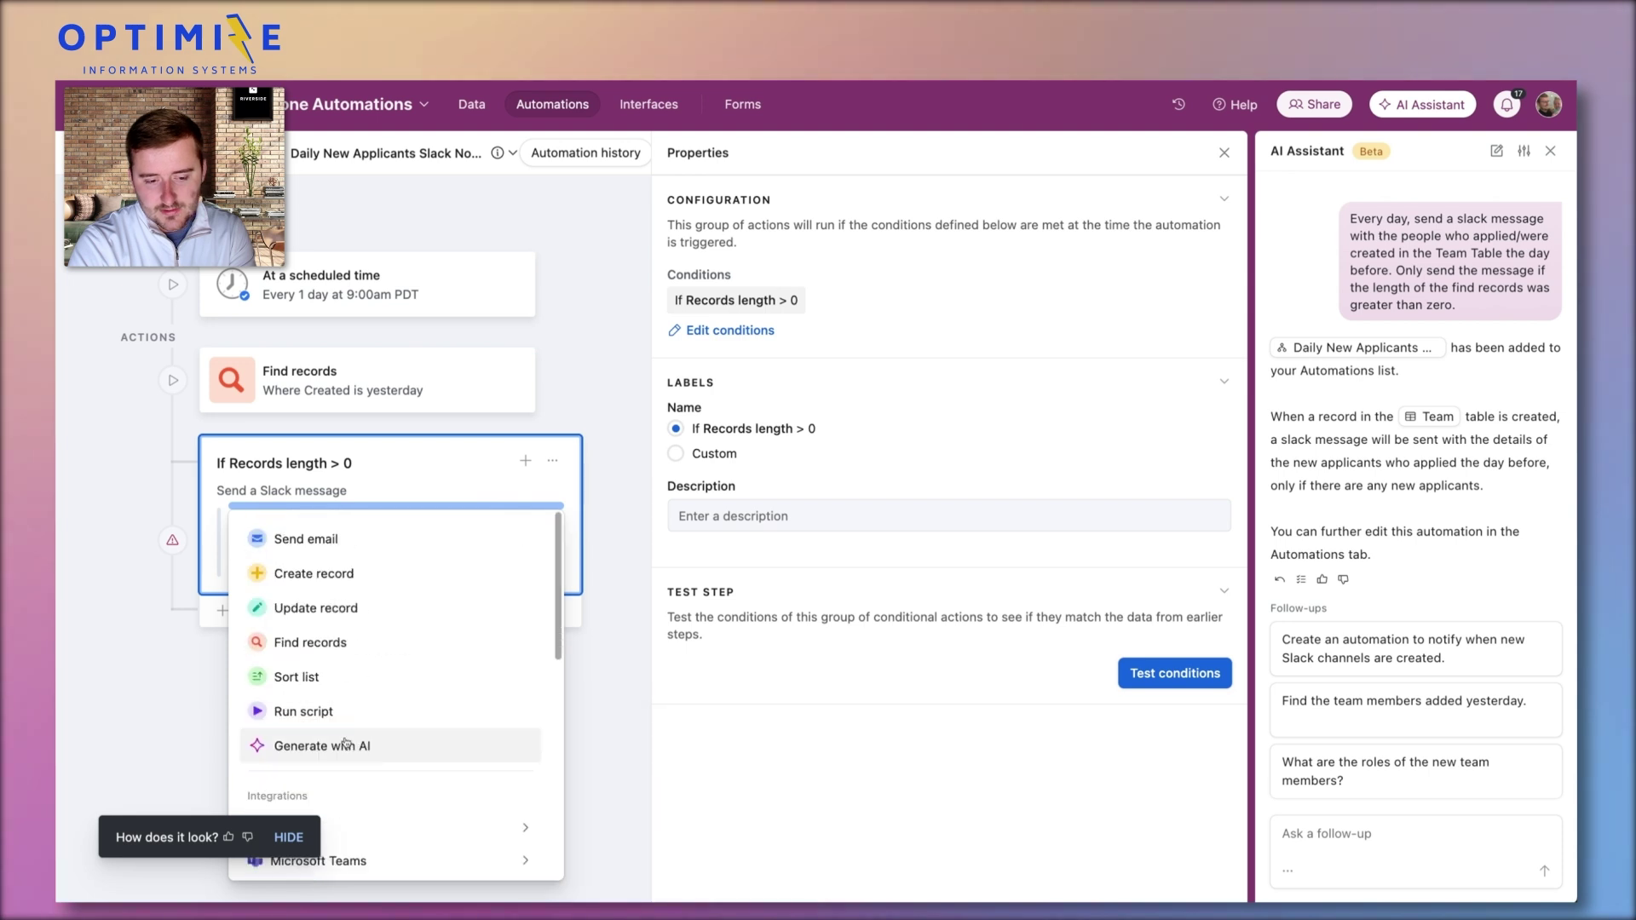